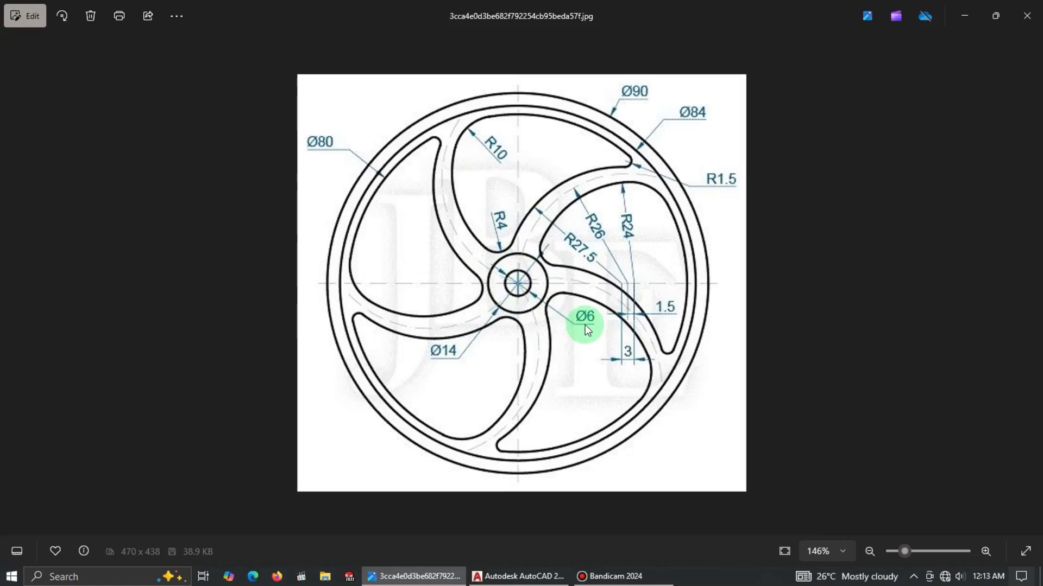
# Step: Leave the reference wheel image in Photos and bring up the empty AutoCAD Drawing2
pyautogui.hotkey('alt', 'Tab')
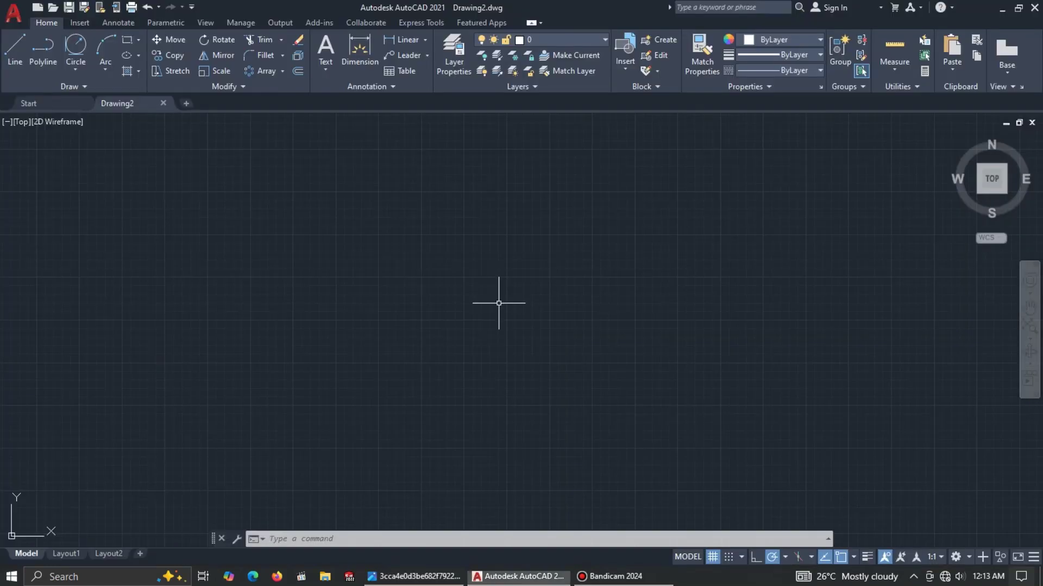
# Step: Draw a 6-diameter circle with Circle > Center, Diameter
pyautogui.click(77, 71)
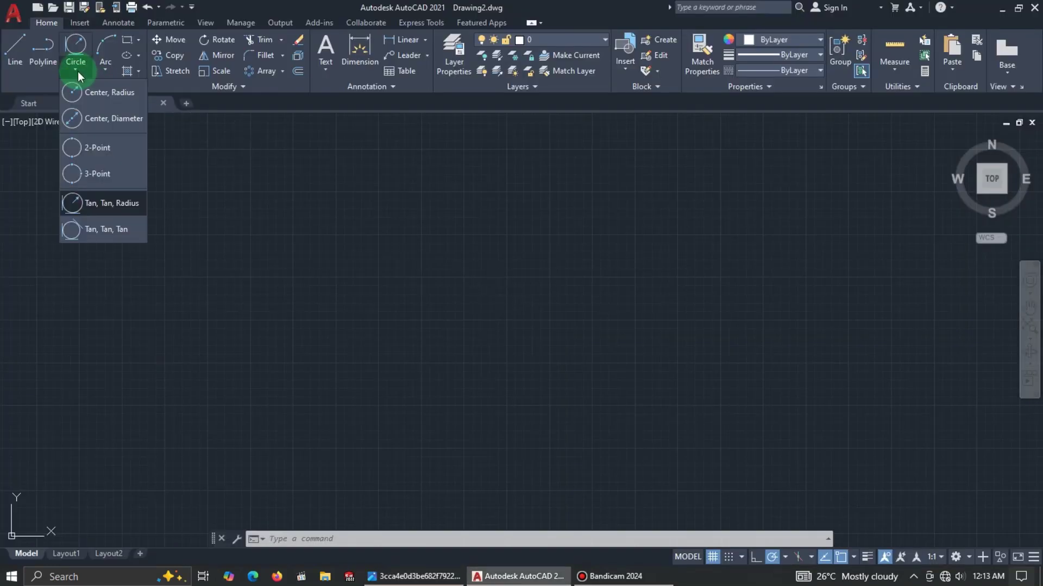
pyautogui.click(73, 123)
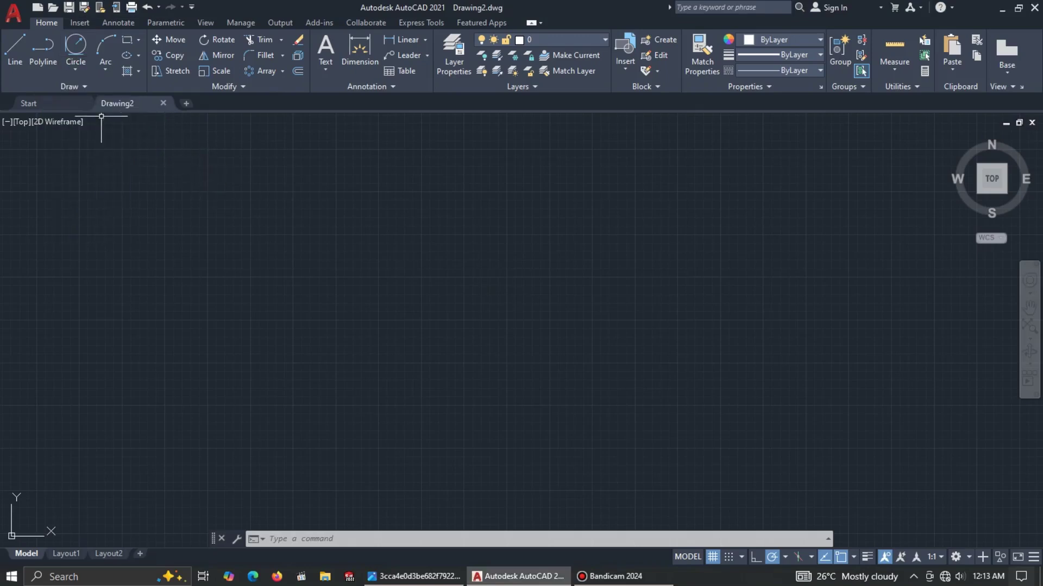
pyautogui.click(85, 87)
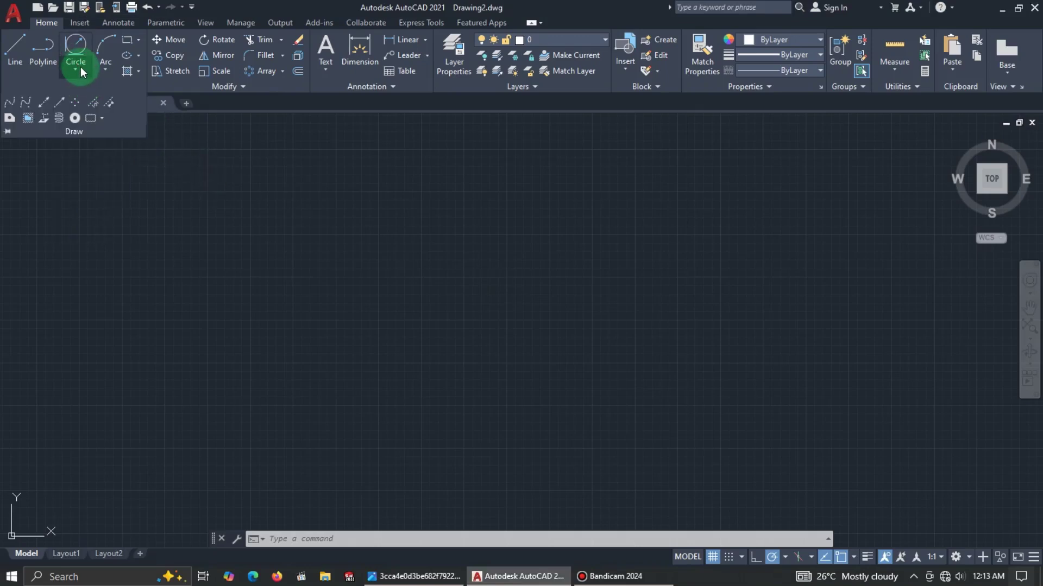
pyautogui.click(77, 67)
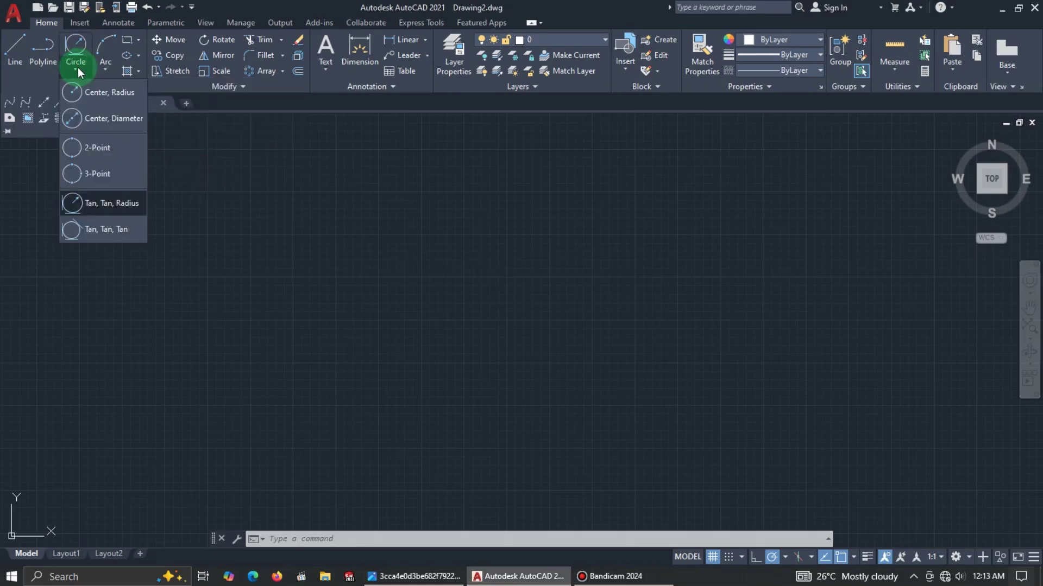
pyautogui.click(101, 120)
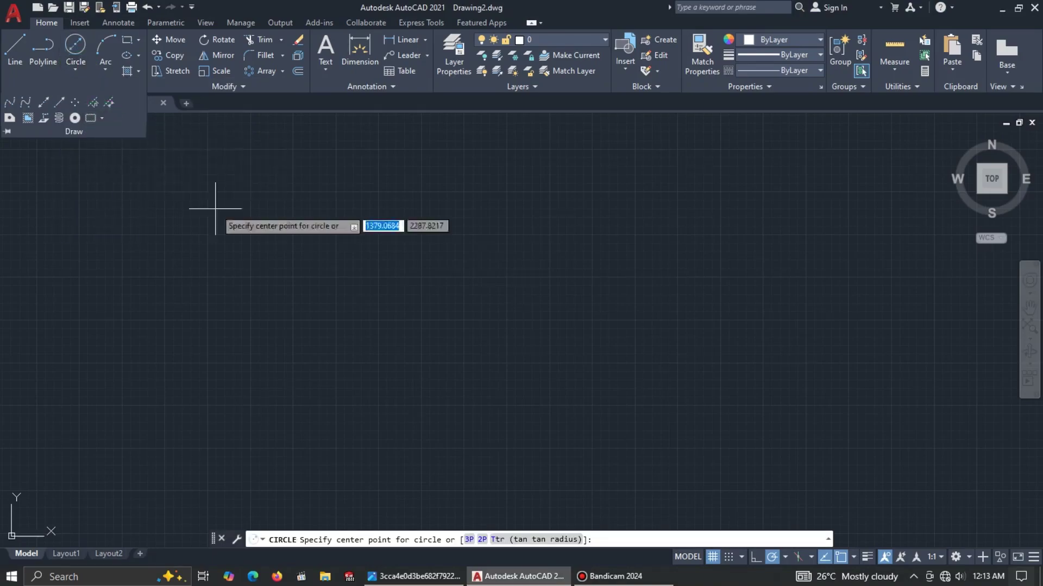
pyautogui.hotkey('alt', 'Tab')
pyautogui.hotkey('alt', 'Tab')
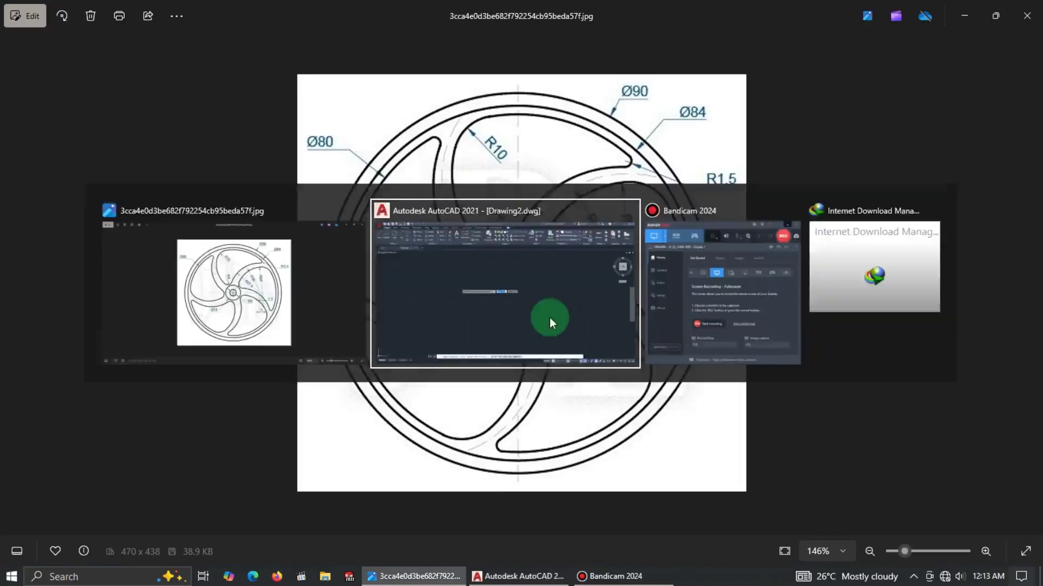
pyautogui.click(524, 294)
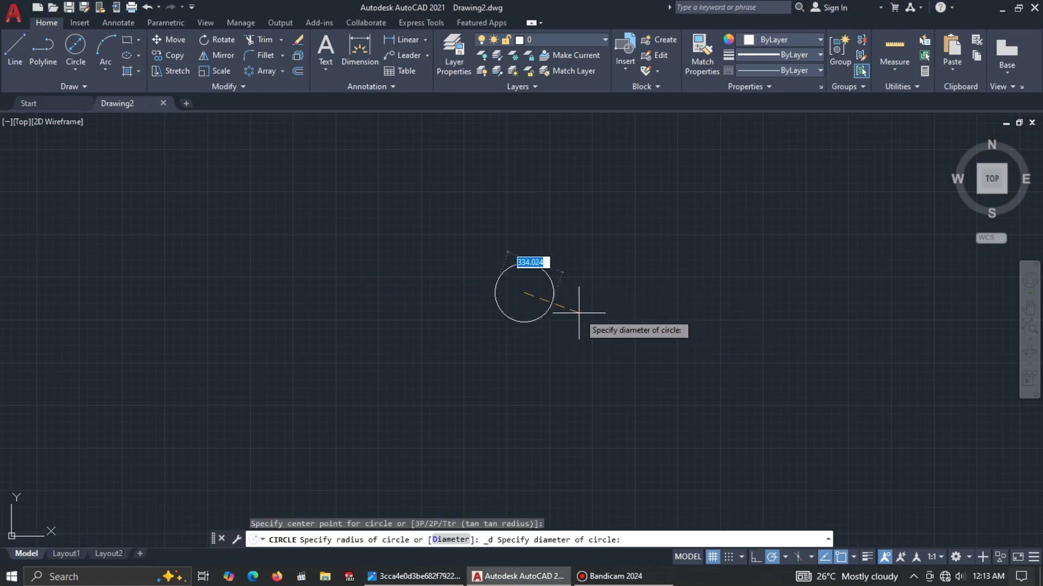
pyautogui.write('6')
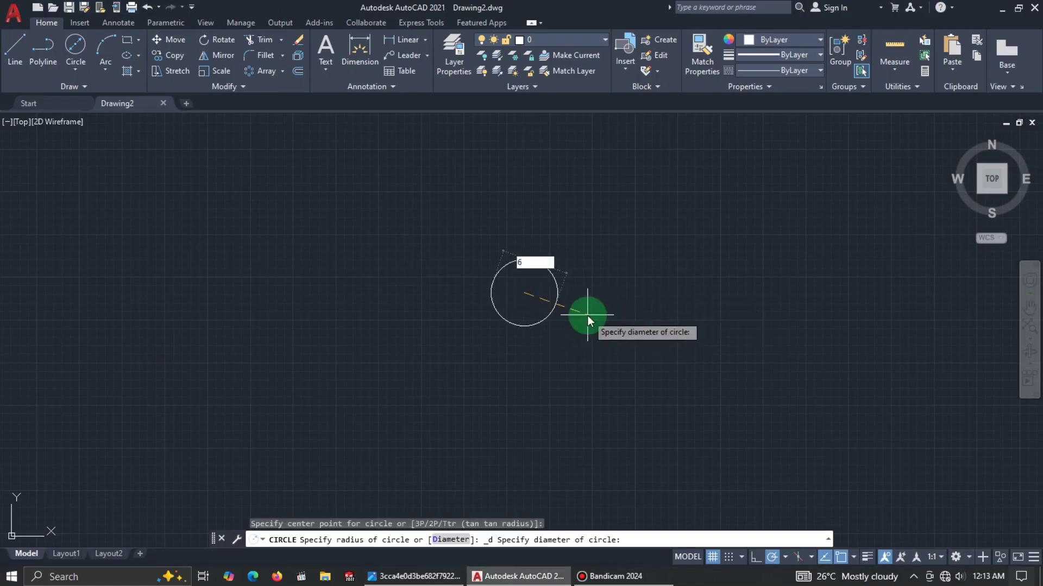
pyautogui.click(588, 321)
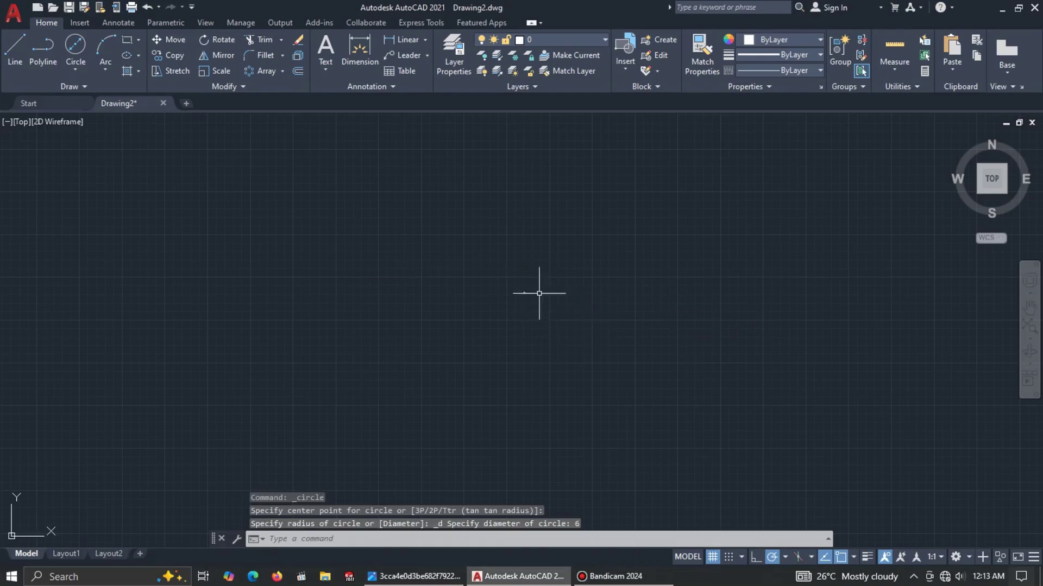
pyautogui.scroll(3, 539, 293)
pyautogui.scroll(4, 342, 277)
pyautogui.scroll(2, 537, 331)
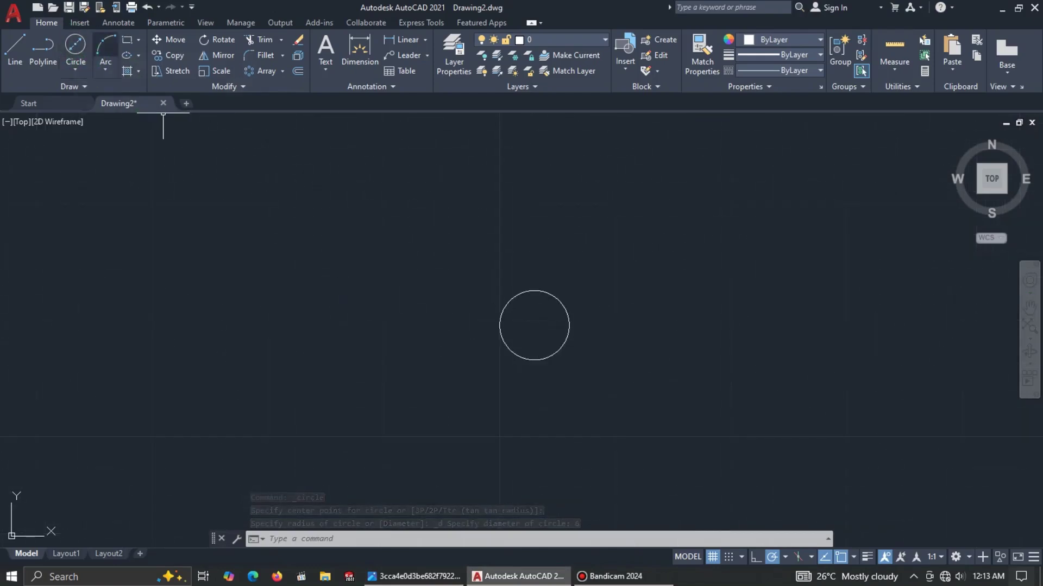
# Step: Add a concentric 14-diameter hub circle around the first circle
pyautogui.press('Return')
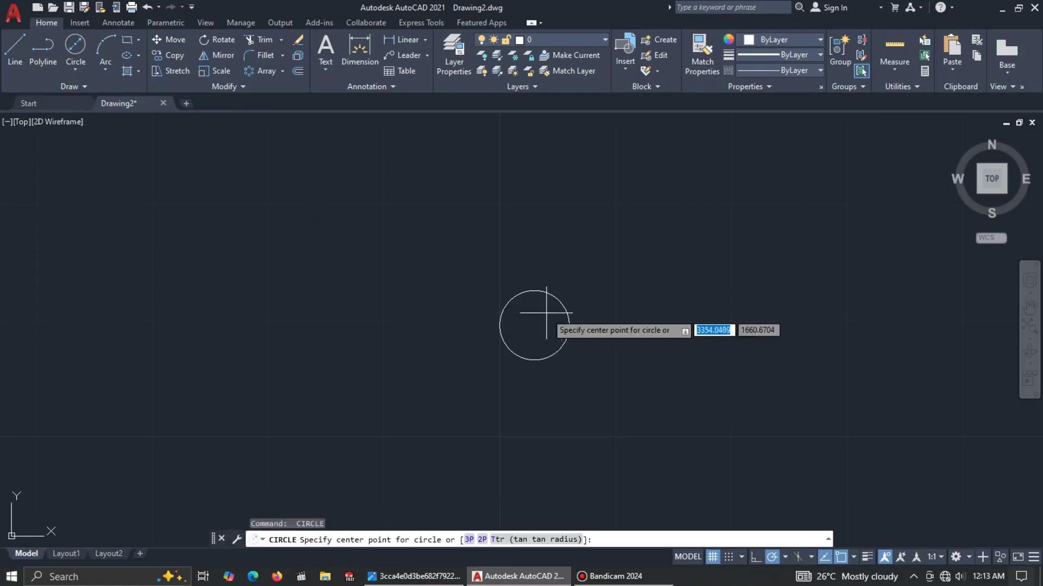
pyautogui.click(534, 324)
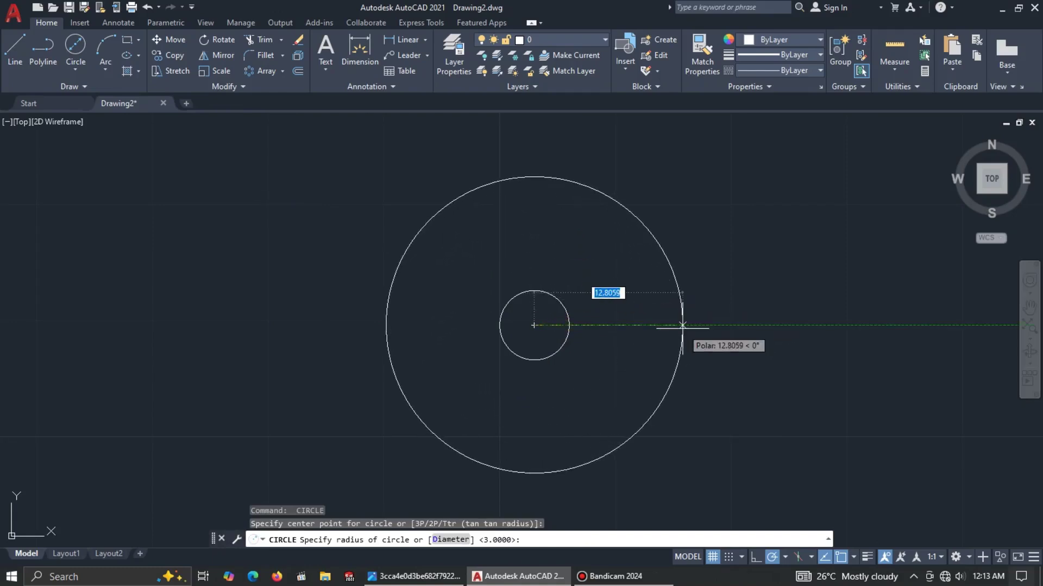
pyautogui.click(451, 540)
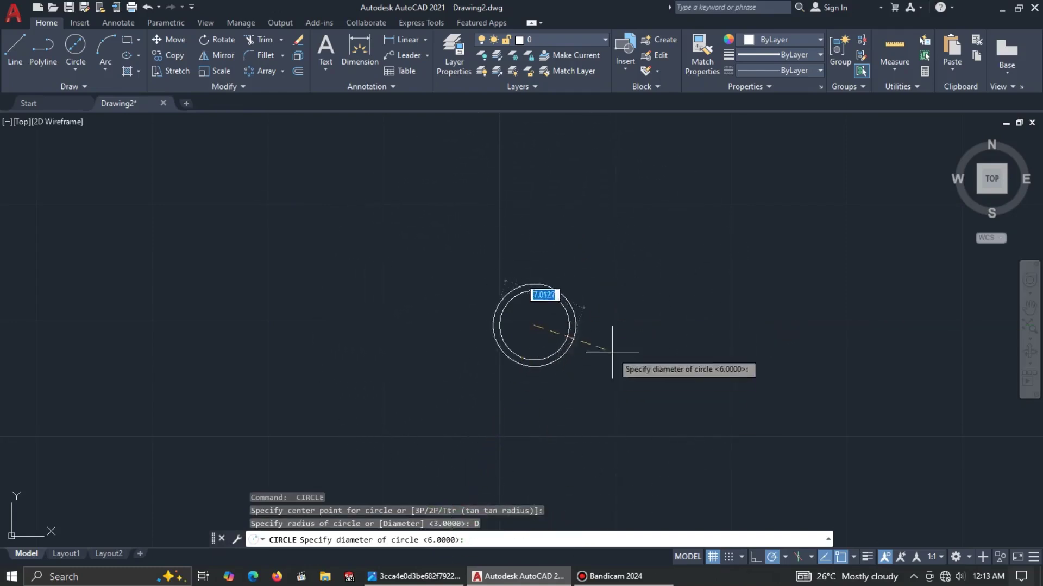
pyautogui.click(649, 325)
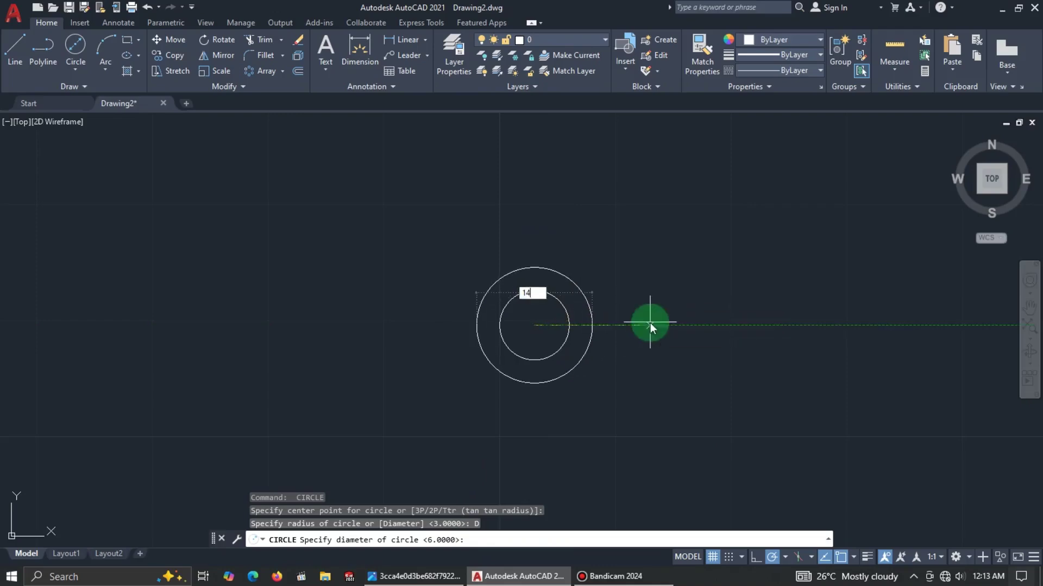
pyautogui.hotkey('alt', 'Tab')
pyautogui.click(615, 364)
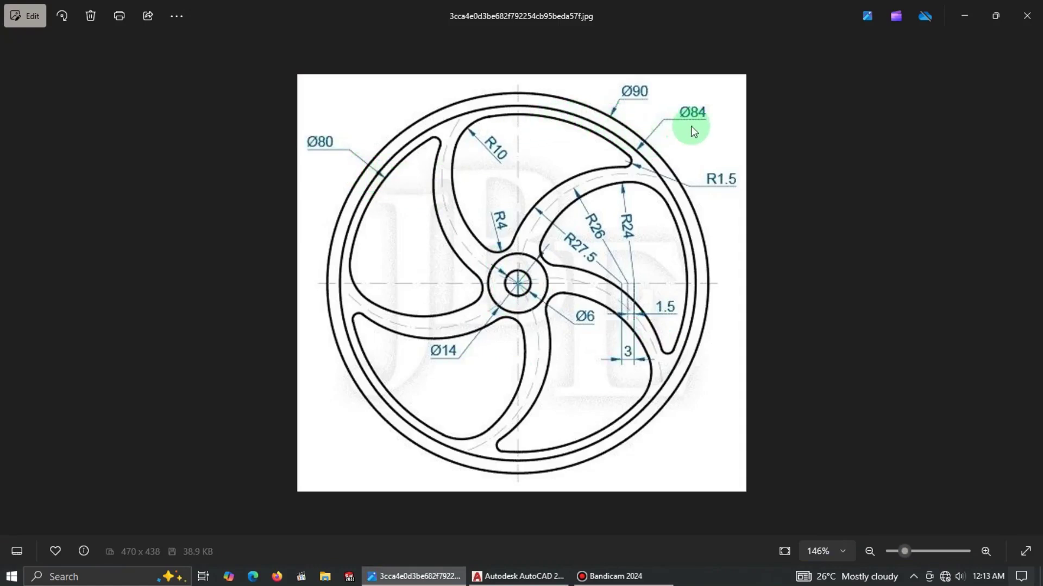
# Step: Draw an 80-diameter circle centred on the hub and pan it back to the screen centre
pyautogui.hotkey('alt', 'Tab')
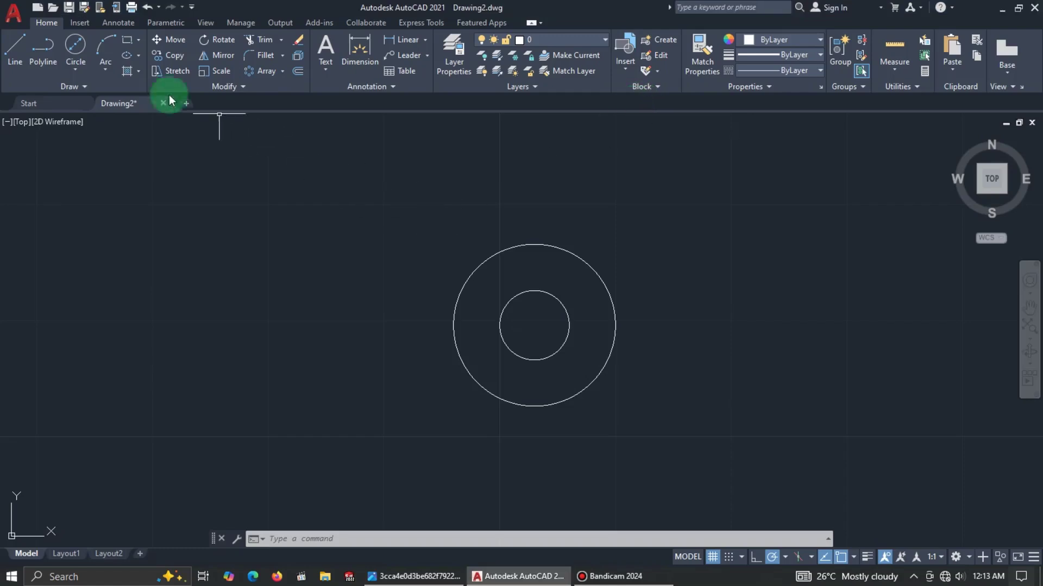
pyautogui.click(76, 45)
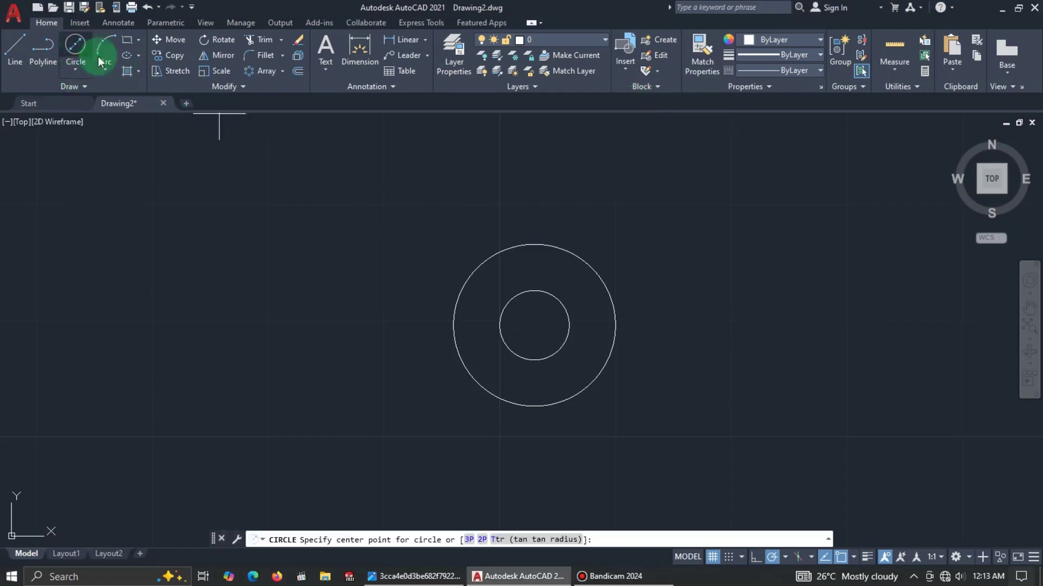
pyautogui.click(535, 324)
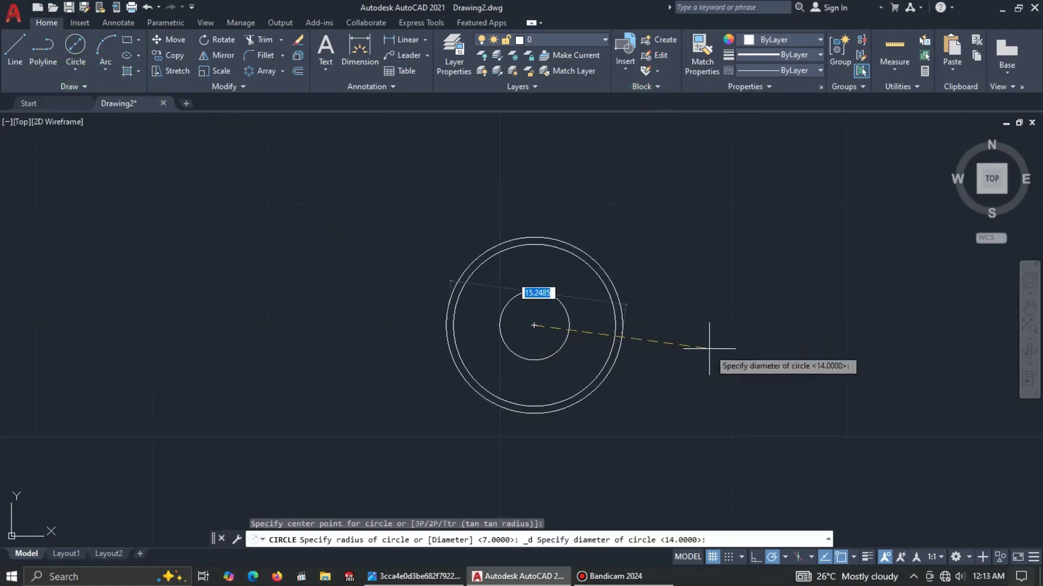
pyautogui.write('8')
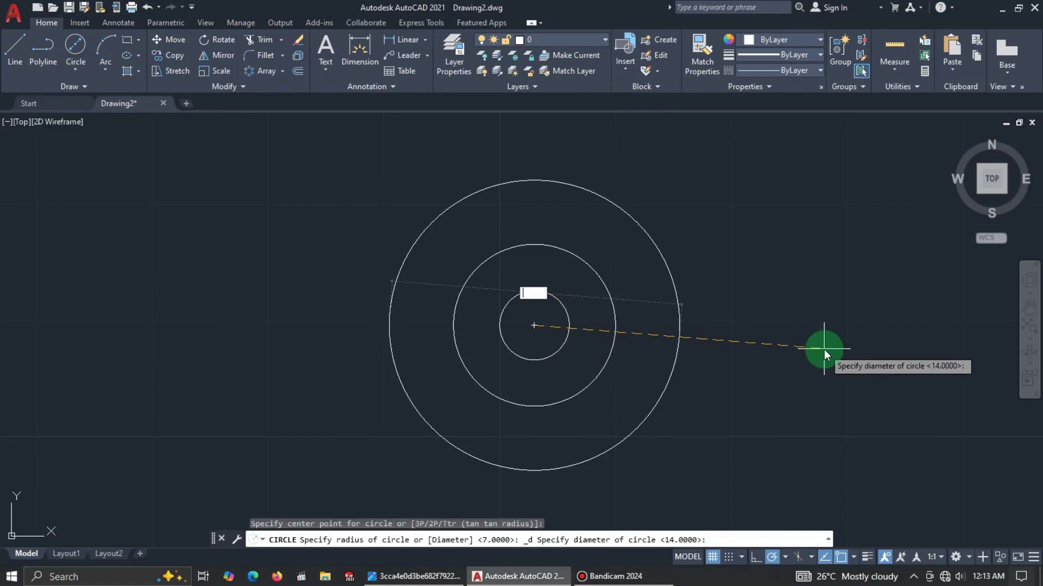
pyautogui.write('0')
pyautogui.press('Return')
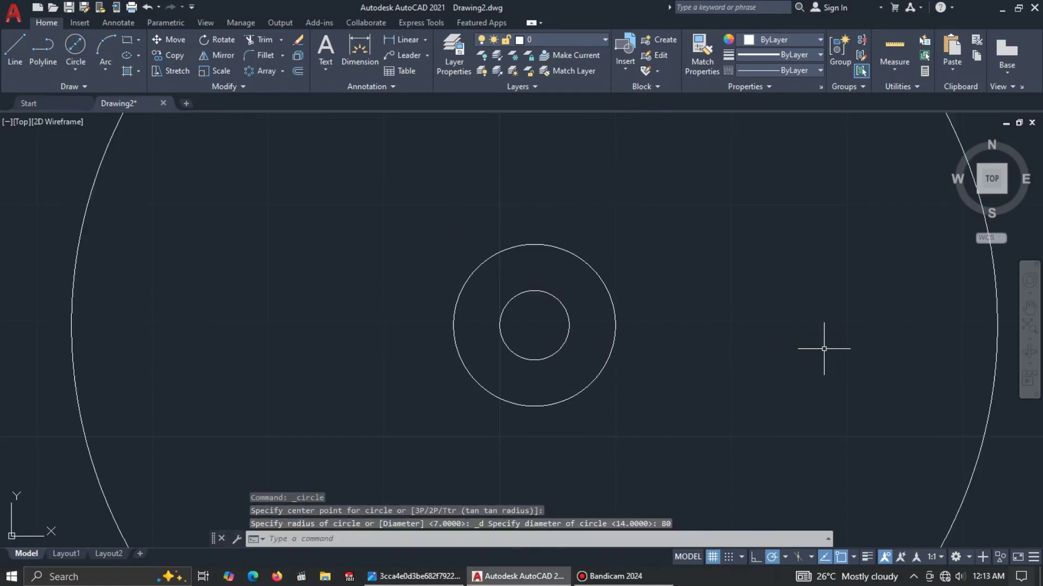
pyautogui.scroll(-6, 817, 350)
pyautogui.press('Escape')
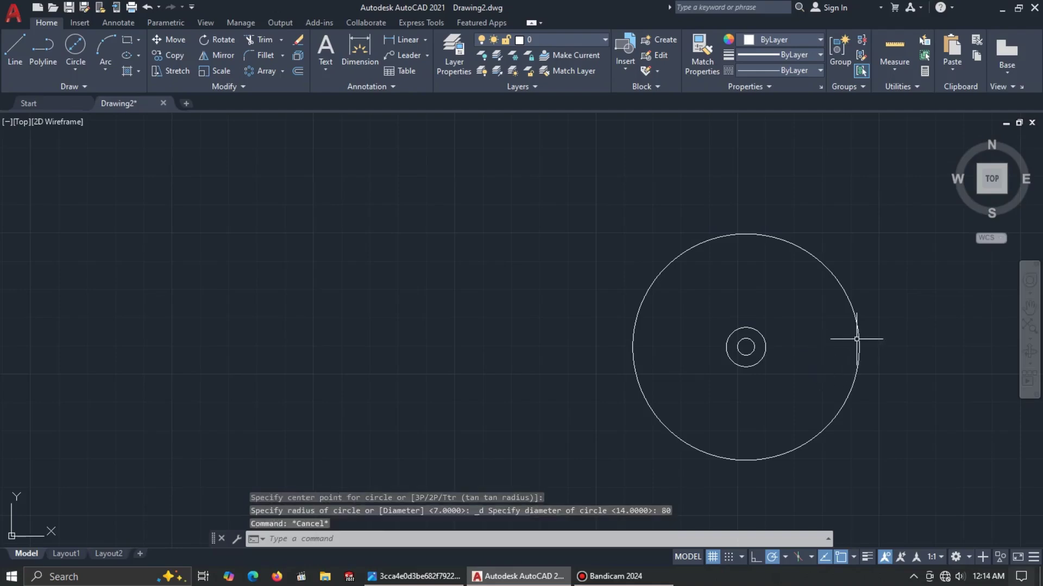
pyautogui.scroll(2, 861, 344)
pyautogui.moveTo(837, 352)
pyautogui.mouseDown(button='middle')
pyautogui.moveTo(736, 367)
pyautogui.moveTo(616, 347)
pyautogui.mouseUp(button='middle')
# Step: Add concentric 84 and 90 diameter rim circles around the hub
pyautogui.click(72, 40)
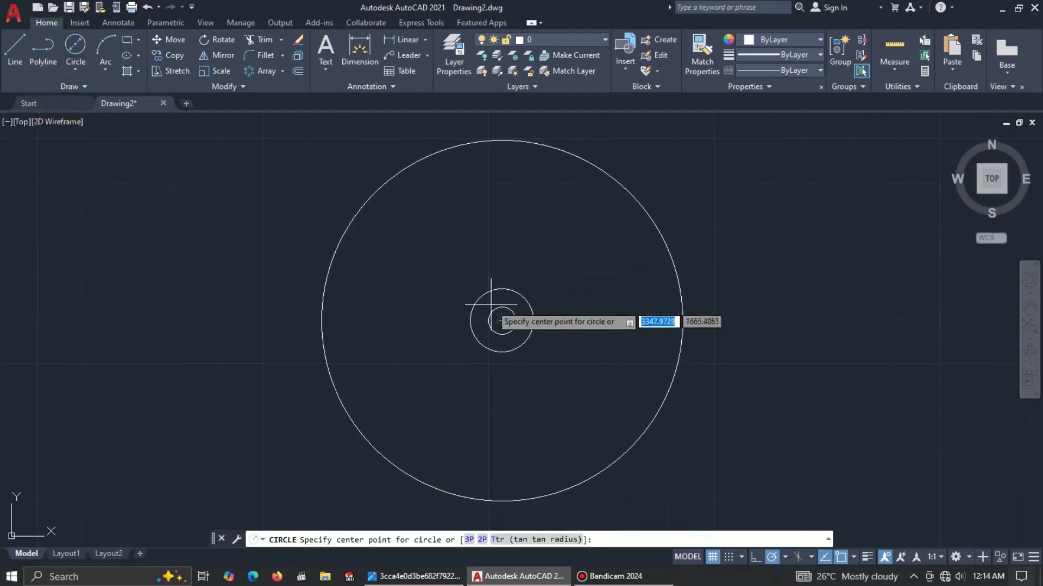
pyautogui.click(502, 320)
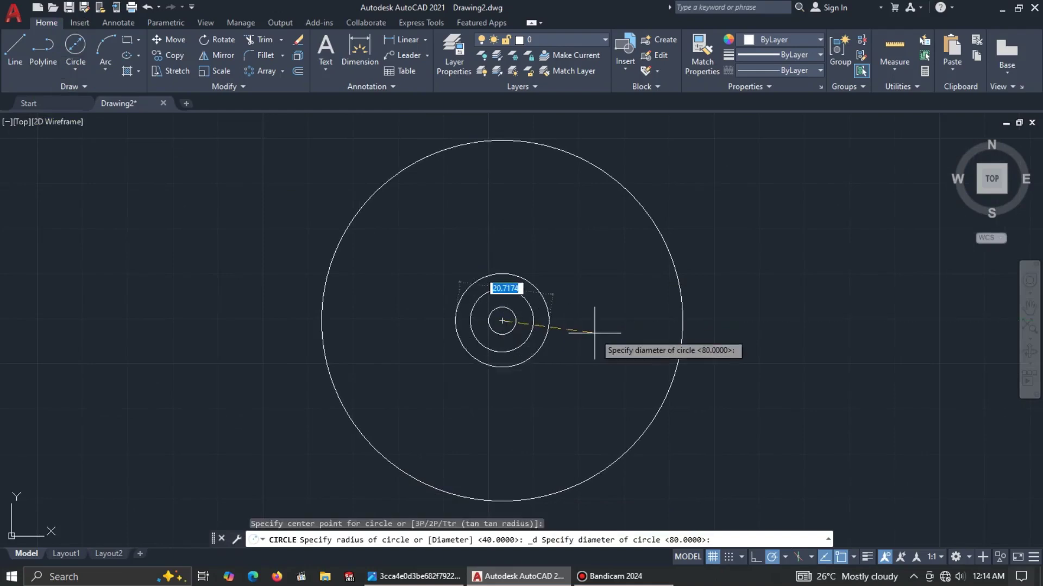
pyautogui.write('84')
pyautogui.press('Return')
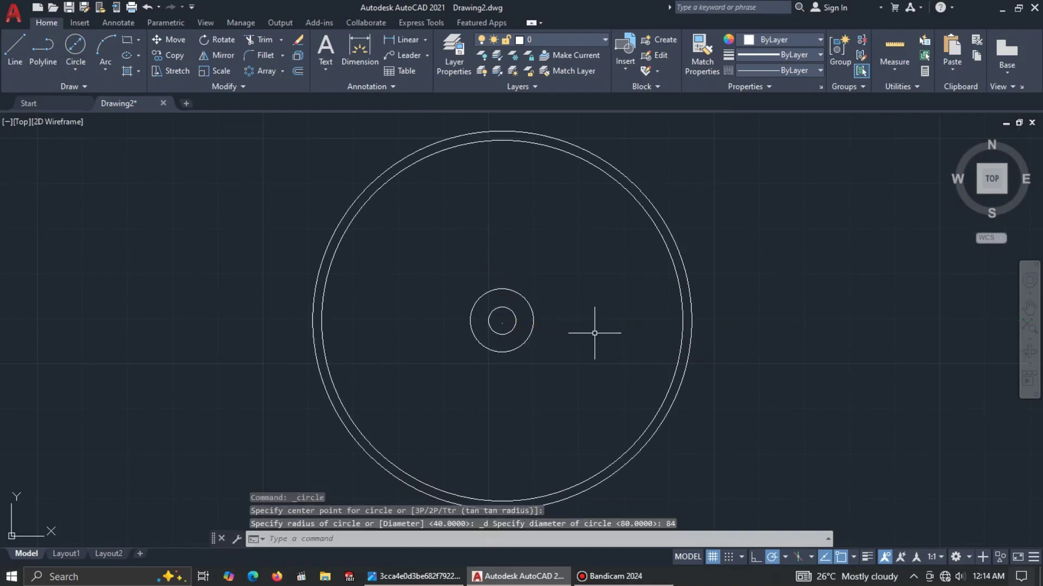
pyautogui.click(75, 47)
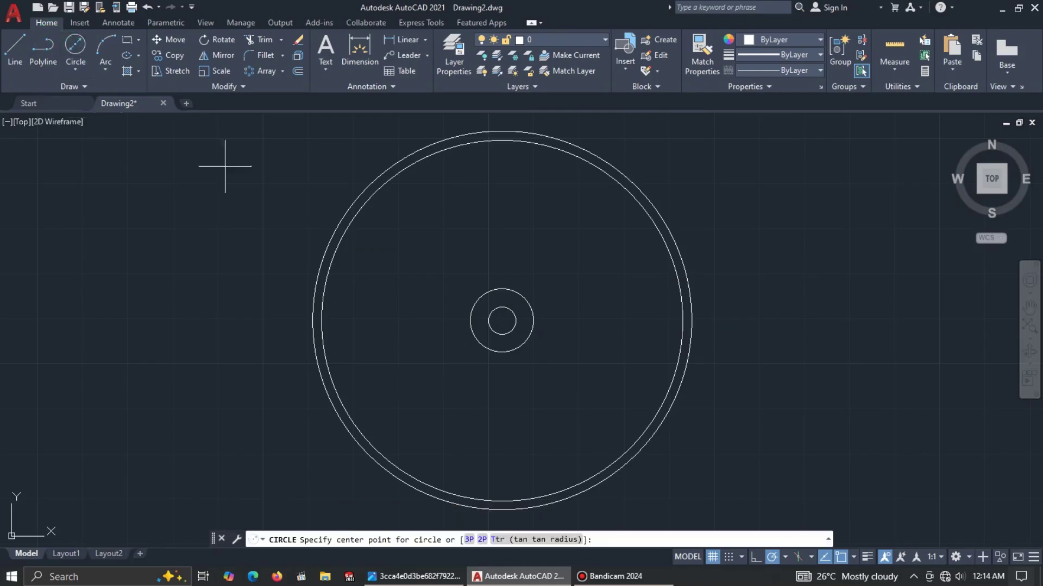
pyautogui.click(503, 321)
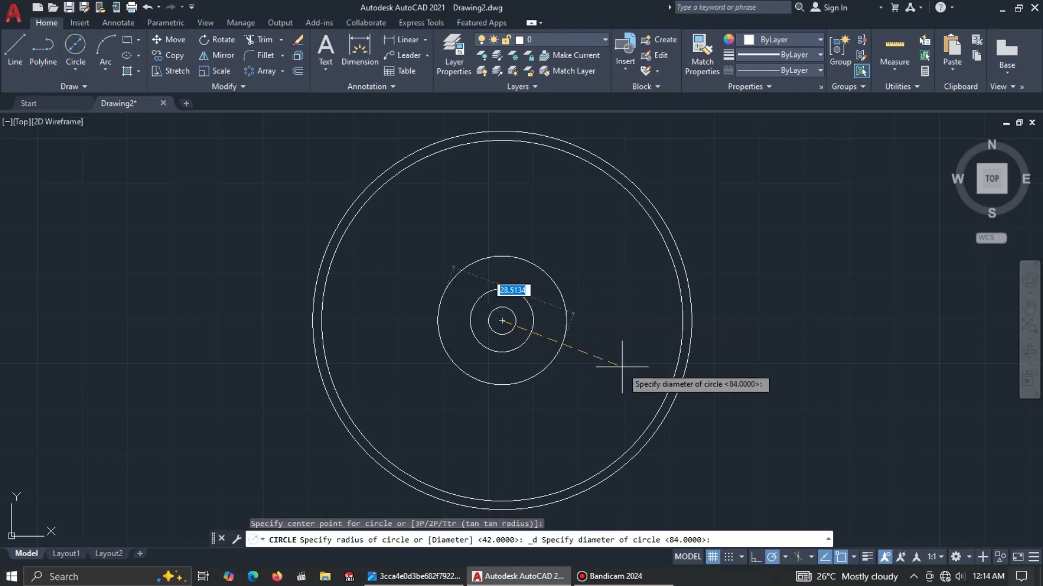
pyautogui.write('90')
pyautogui.press('Return')
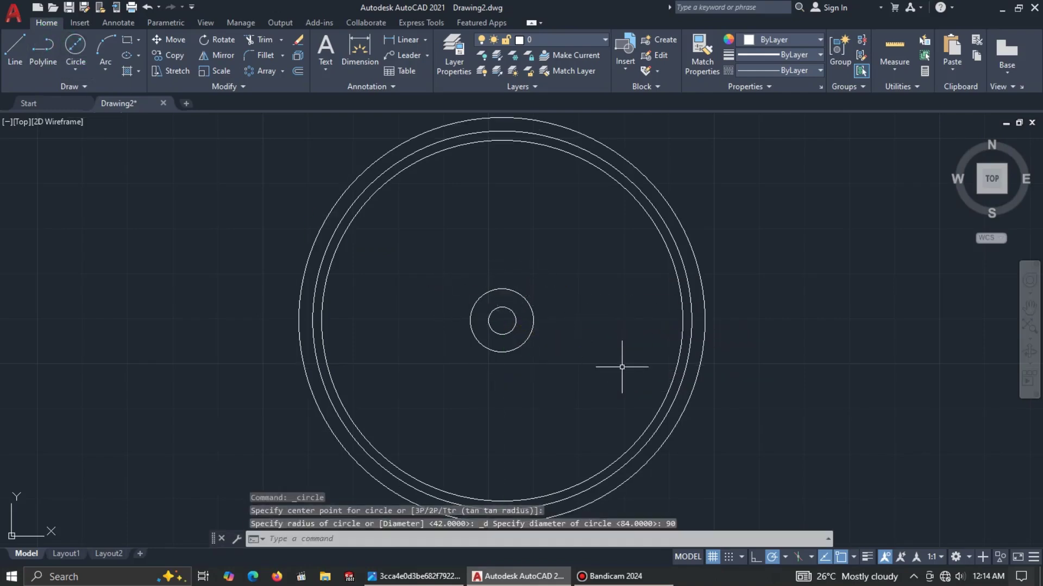
pyautogui.hotkey('alt', 'Tab')
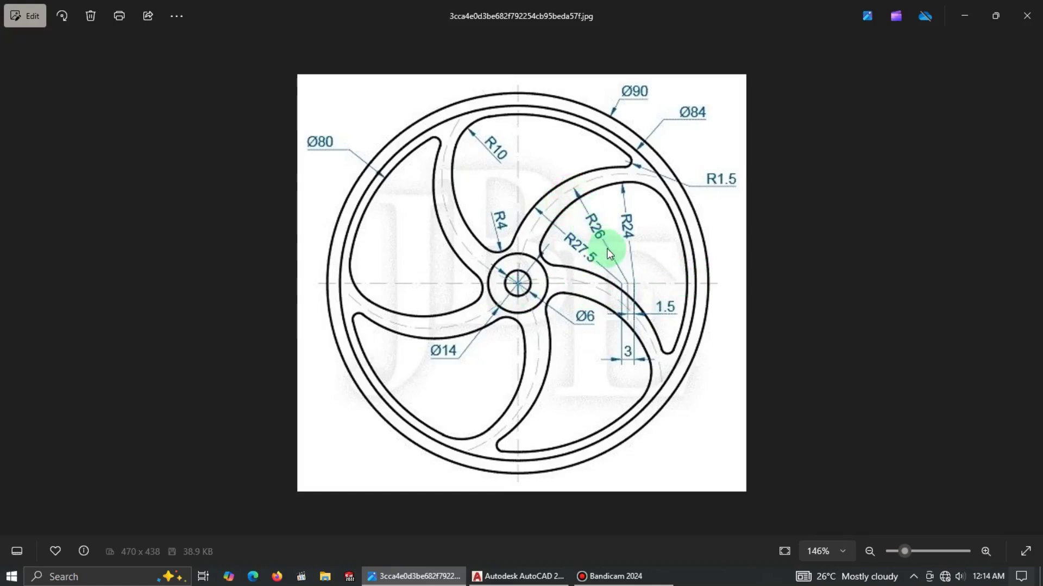
pyautogui.hotkey('alt', 'Tab')
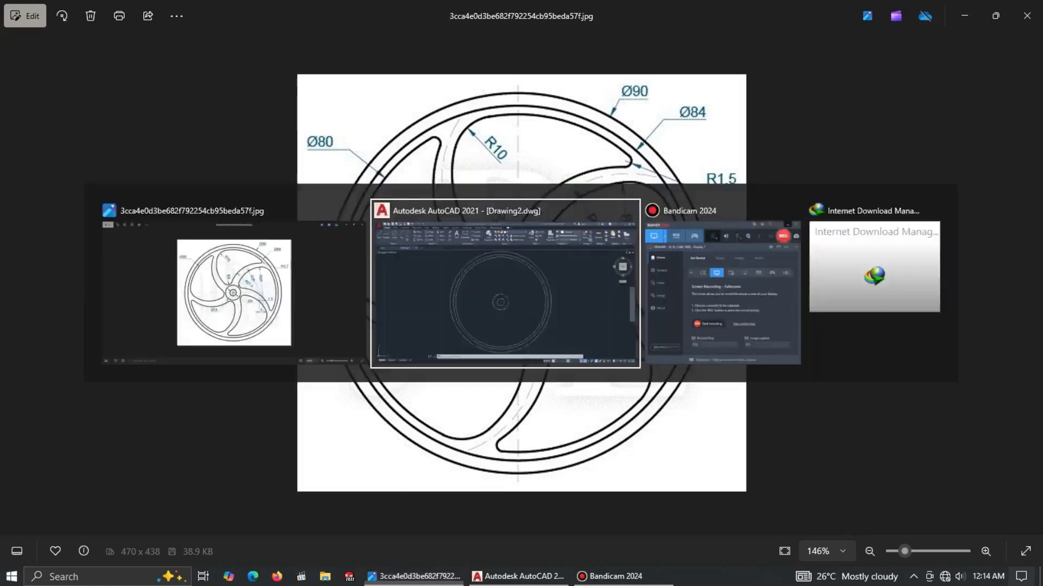
# Step: Draw a radius-26 circle centred right of the hub on its horizontal line
pyautogui.click(74, 69)
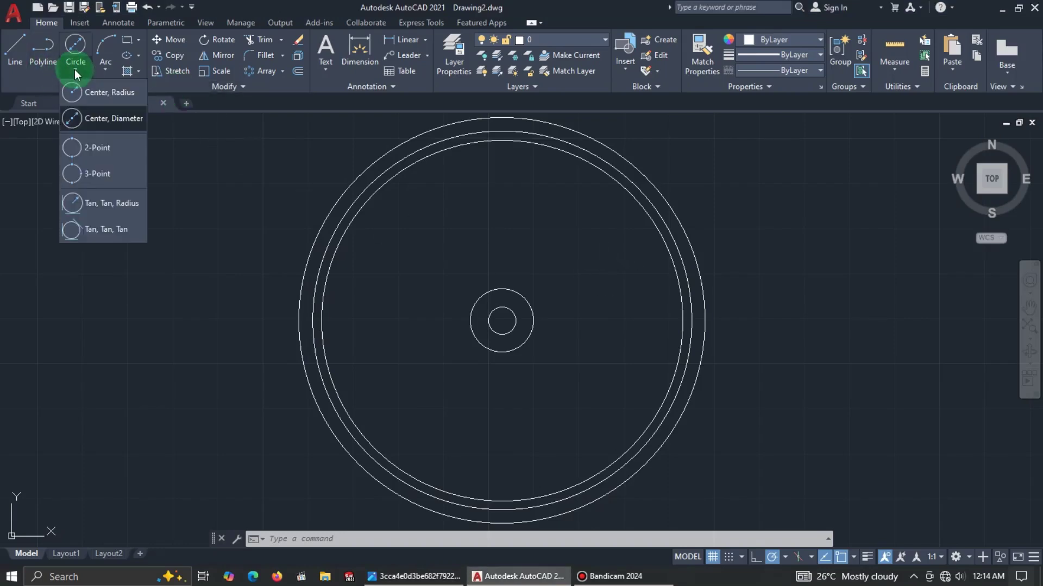
pyautogui.click(87, 93)
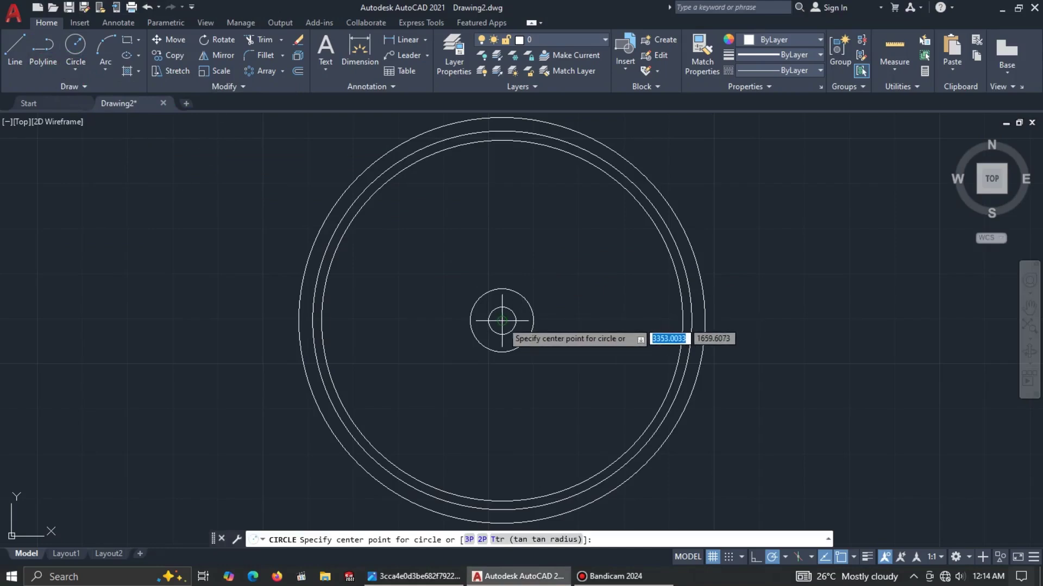
pyautogui.click(592, 321)
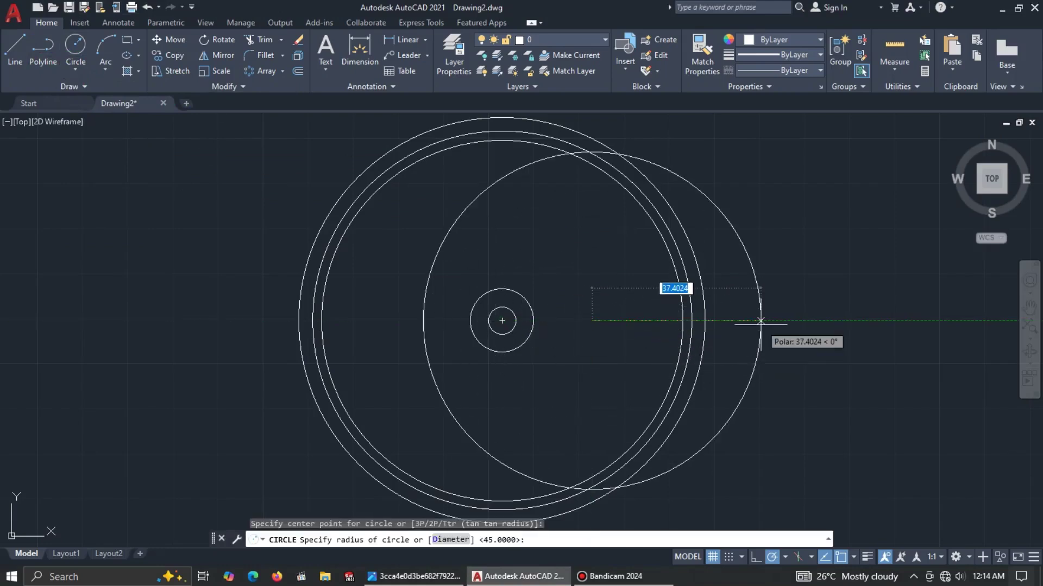
pyautogui.hotkey('alt', 'Tab')
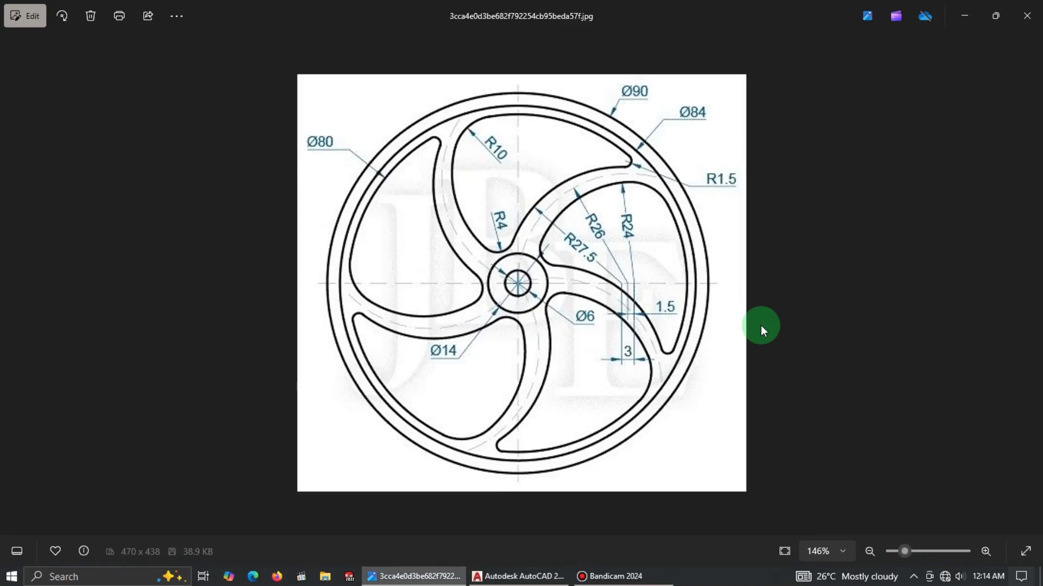
pyautogui.hotkey('alt', 'Tab')
pyautogui.write('26')
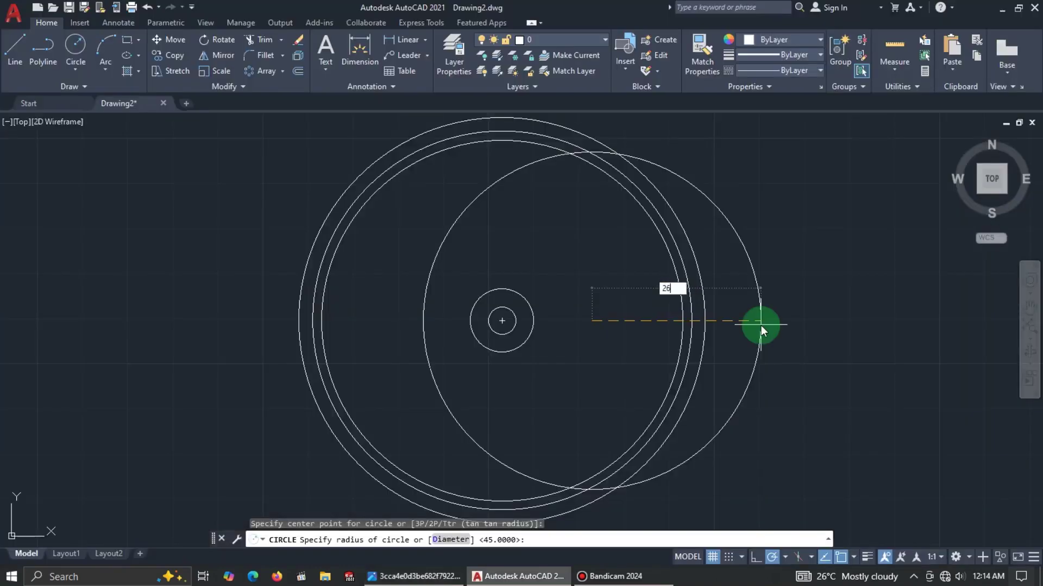
pyautogui.press('Return')
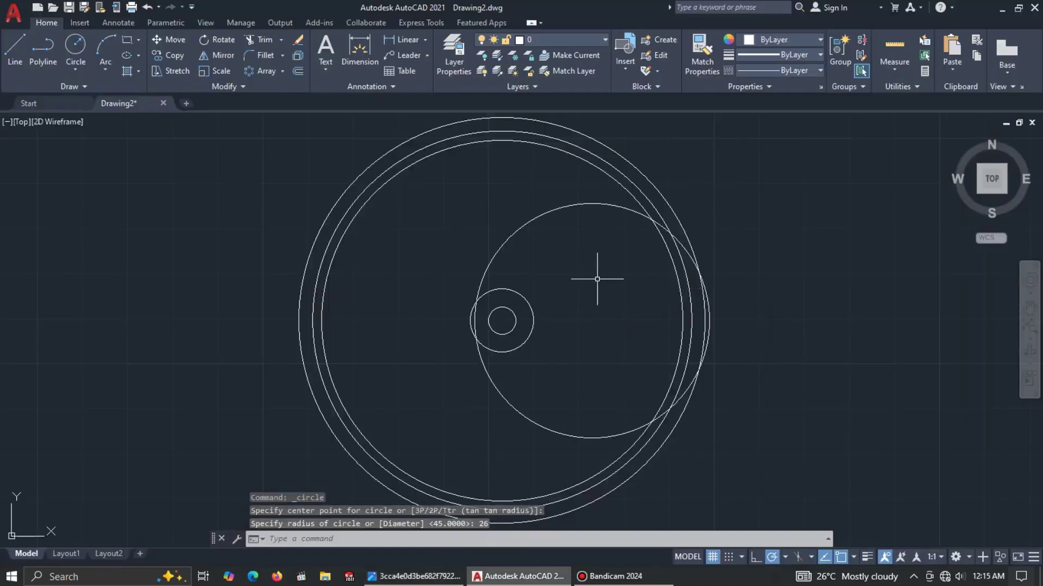
pyautogui.hotkey('alt', 'Tab')
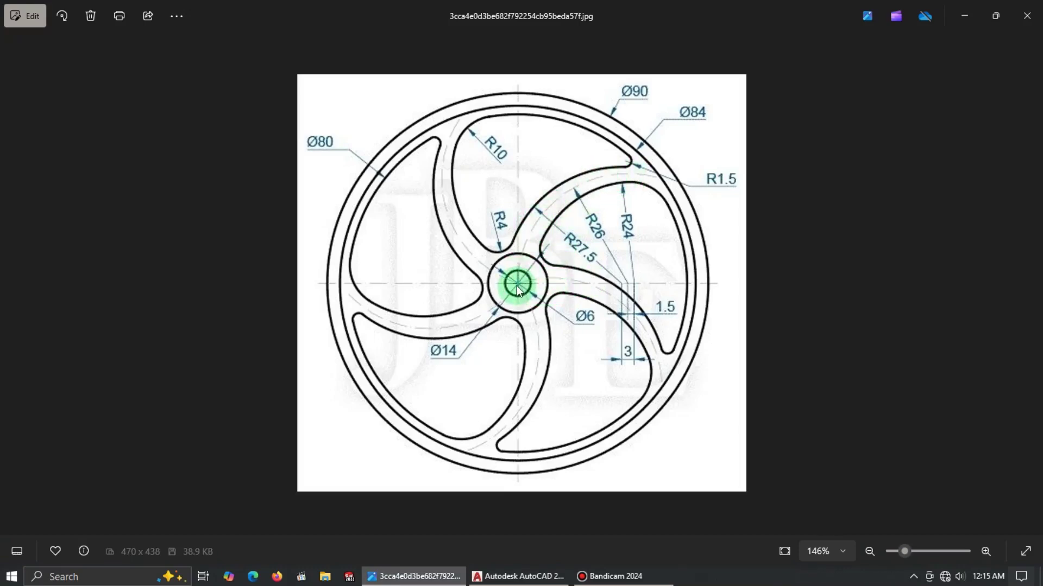
pyautogui.hotkey('alt', 'Tab')
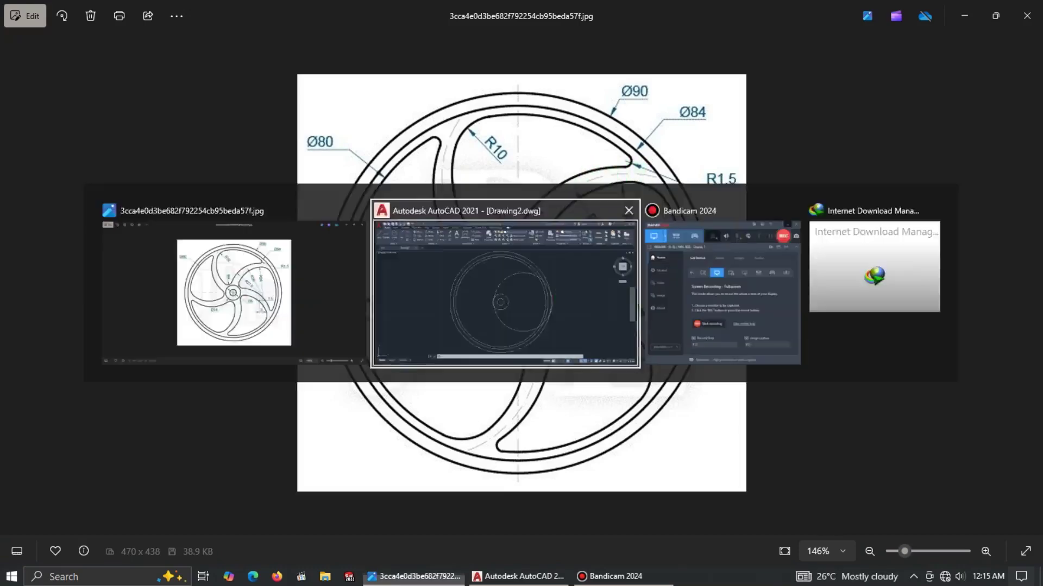
pyautogui.click(517, 232)
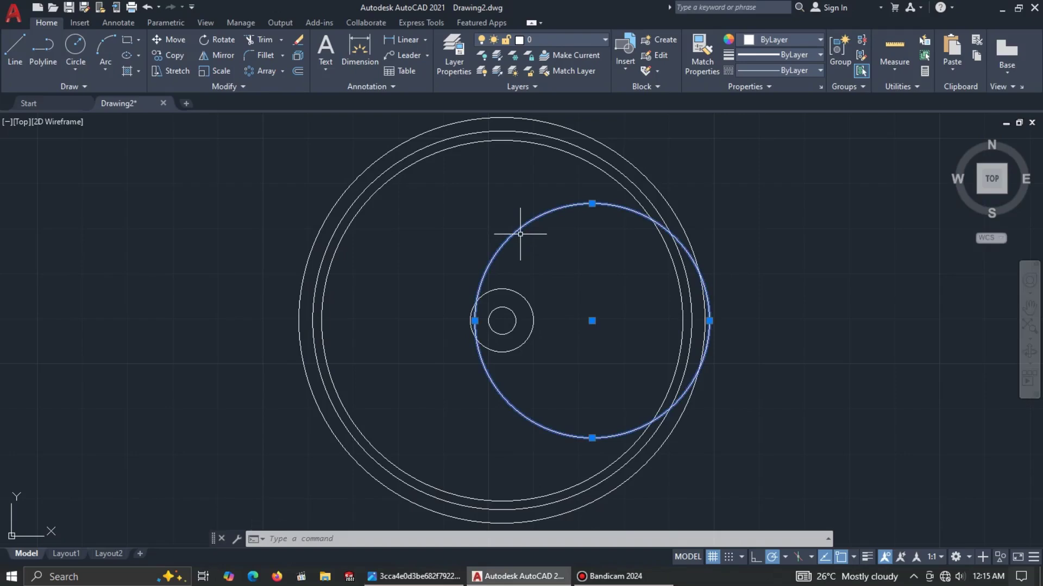
# Step: Move the radius-26 circle further right, using the hub centre as base point
pyautogui.write('m')
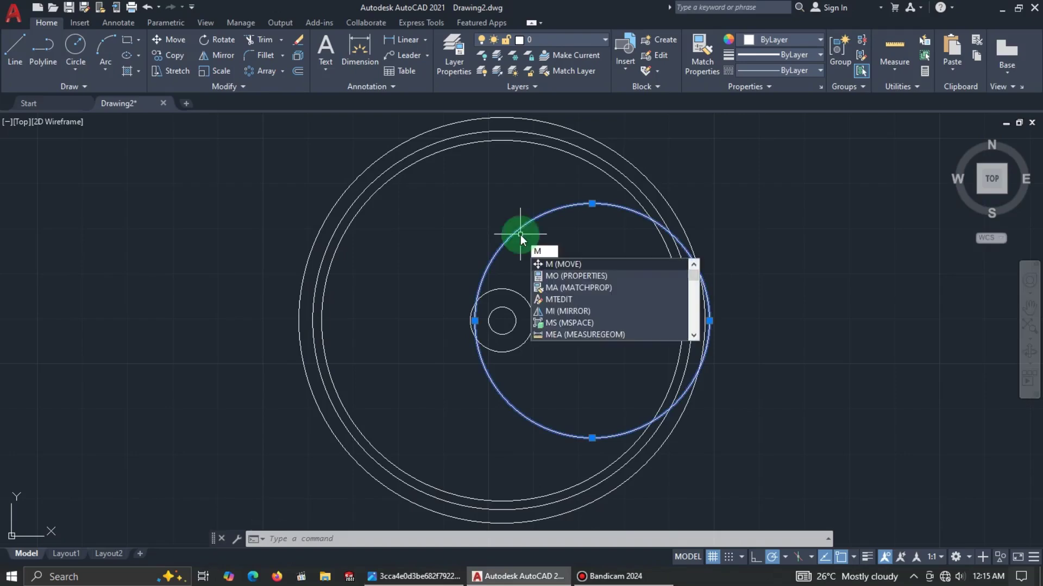
pyautogui.press('Return')
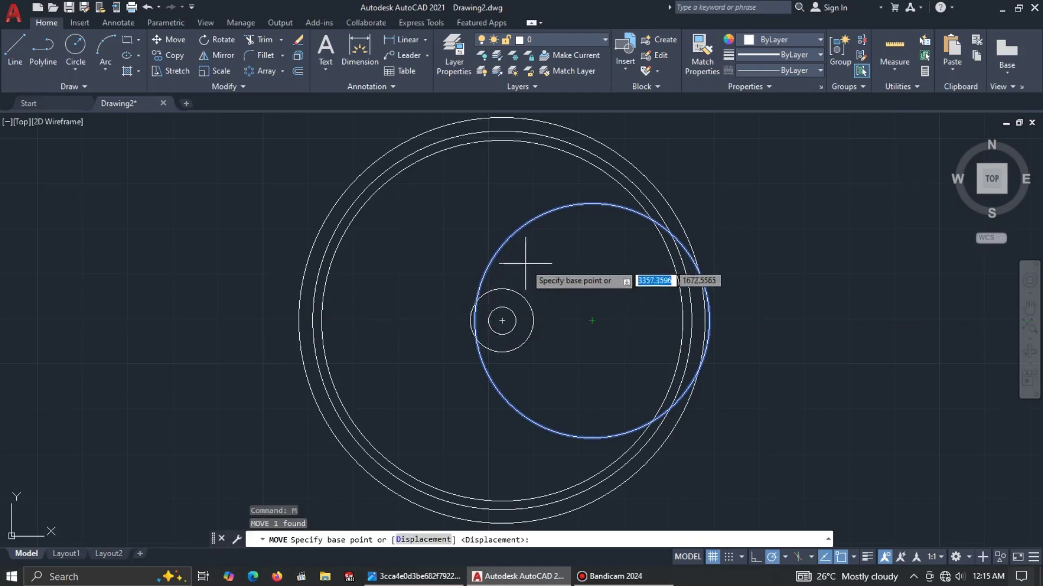
pyautogui.press('Escape')
pyautogui.click(553, 209)
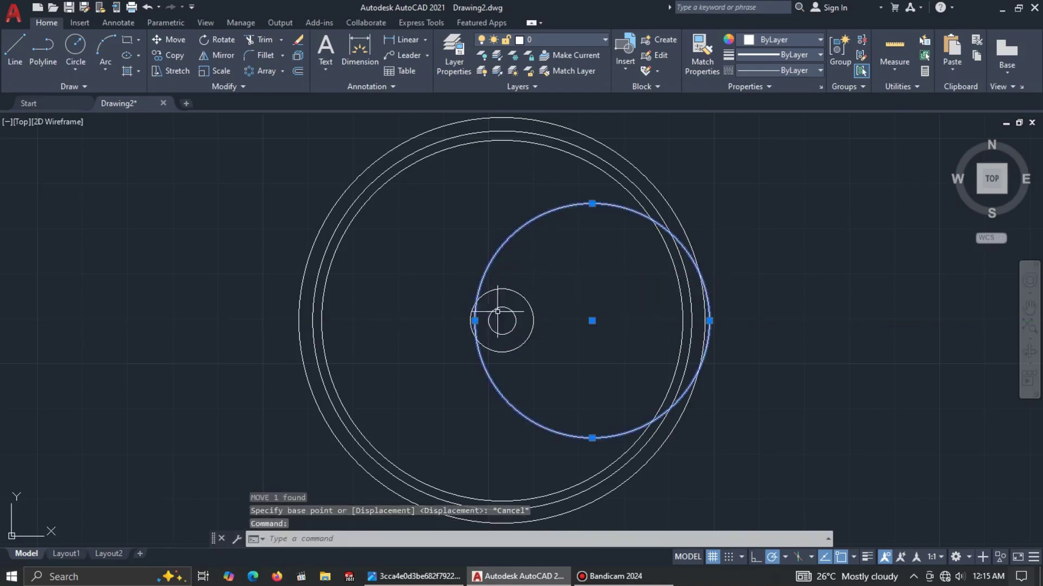
pyautogui.write('m')
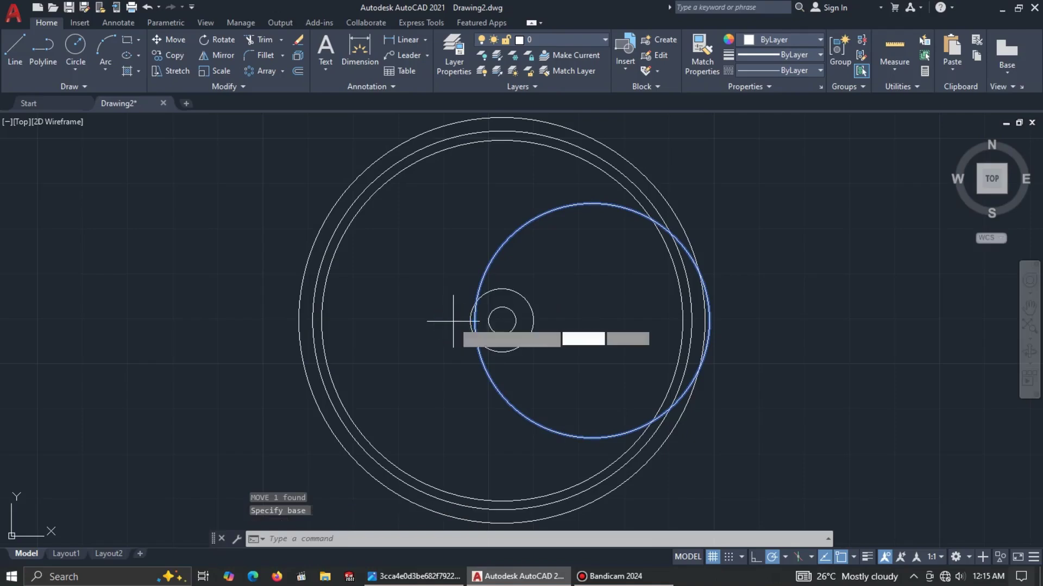
pyautogui.press('Return')
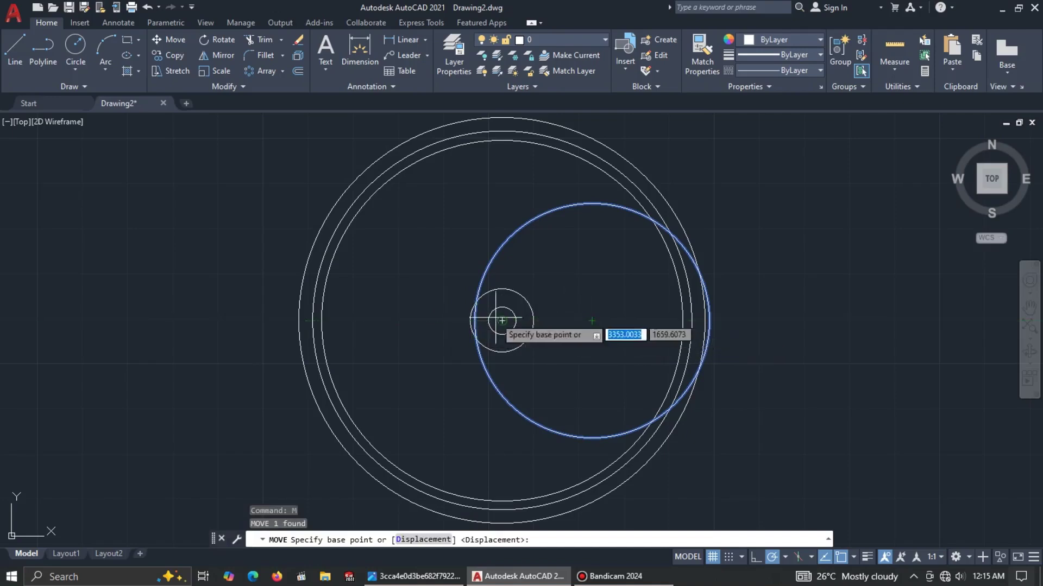
pyautogui.click(475, 320)
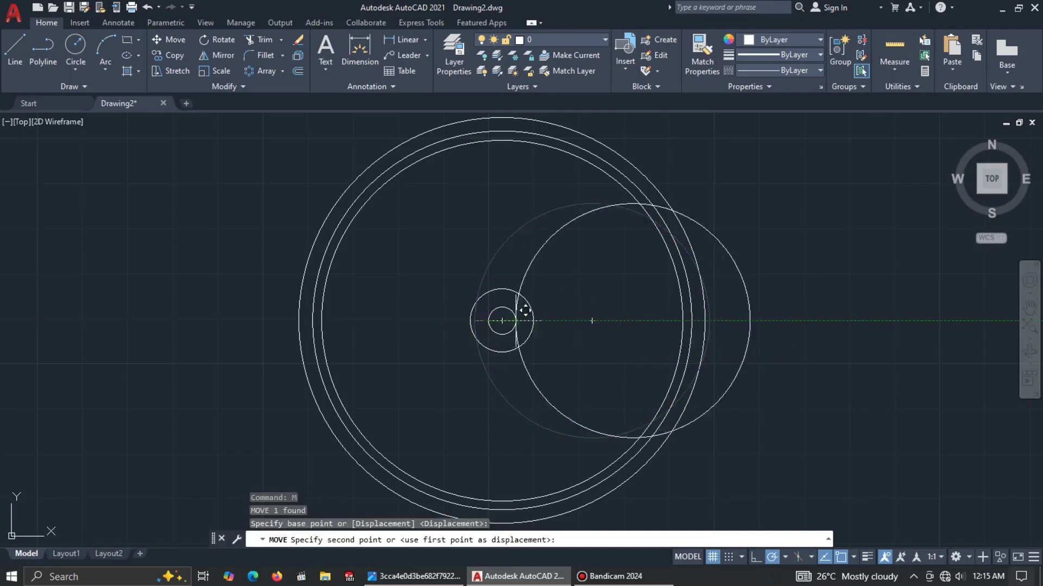
pyautogui.click(502, 320)
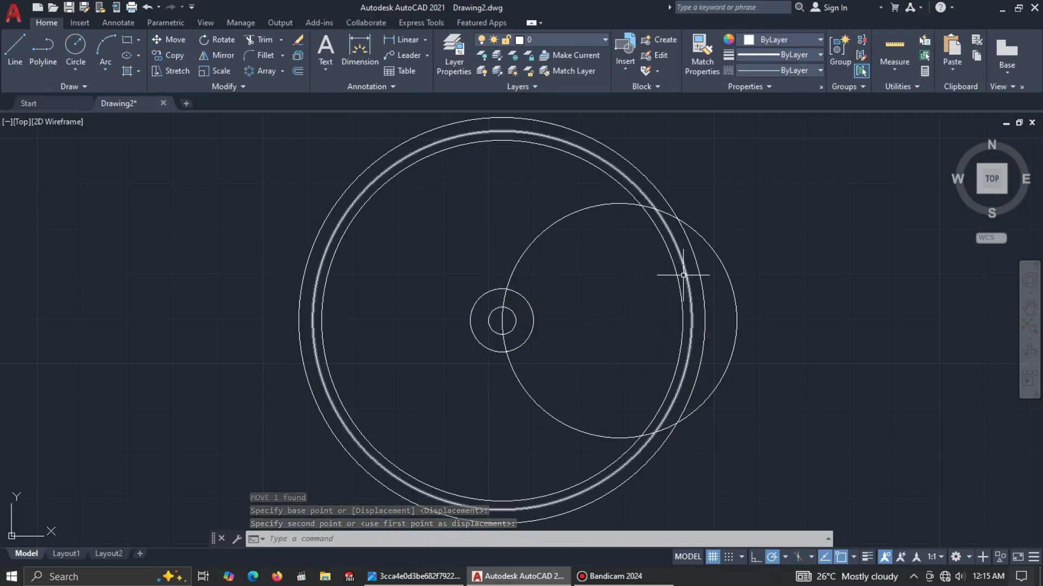
pyautogui.hotkey('alt', 'Tab')
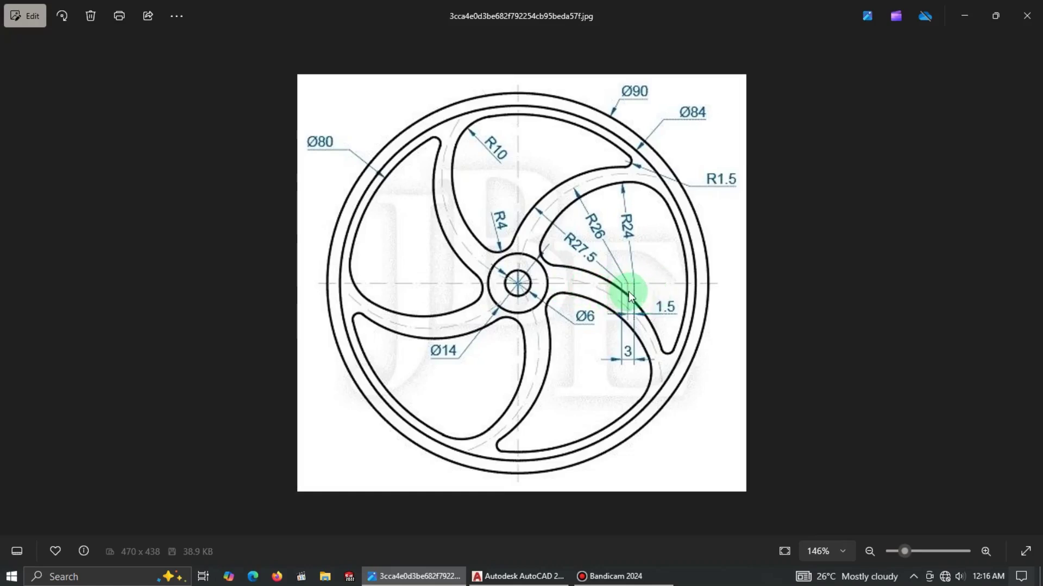
# Step: Draw a 3-unit horizontal line below and right of the hub
pyautogui.hotkey('alt', 'Tab')
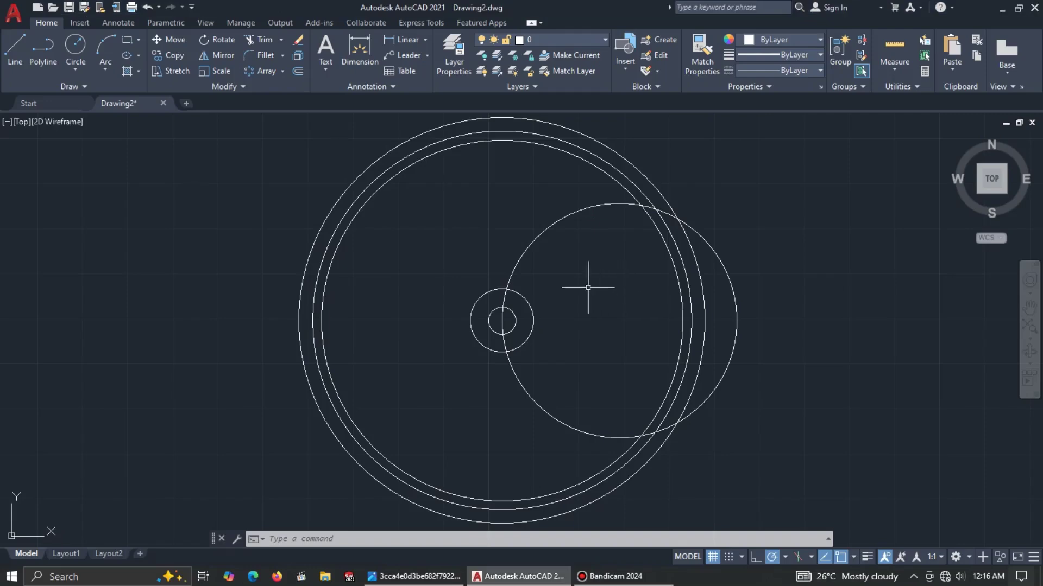
pyautogui.click(15, 46)
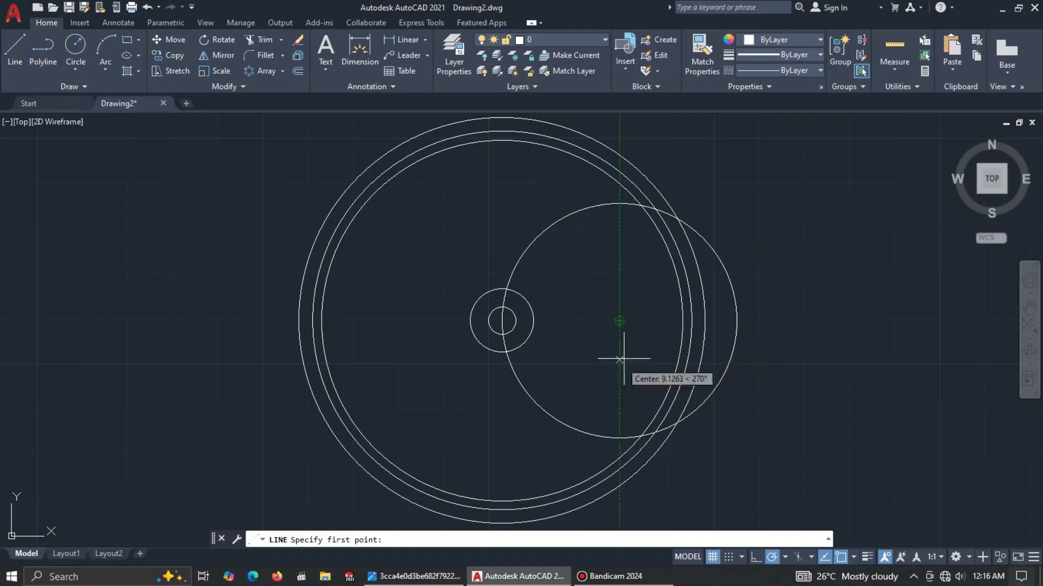
pyautogui.click(579, 362)
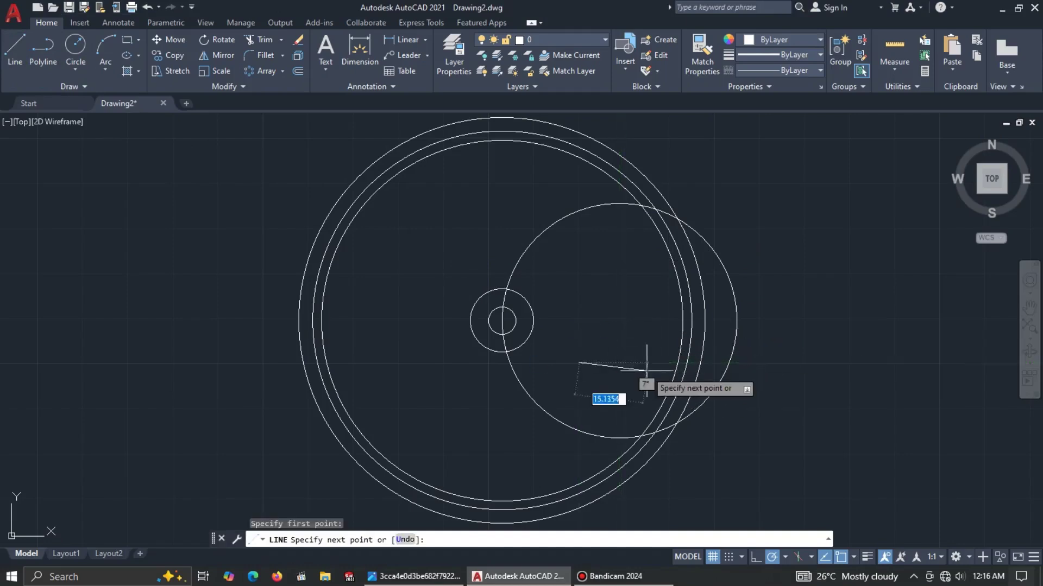
pyautogui.write('3')
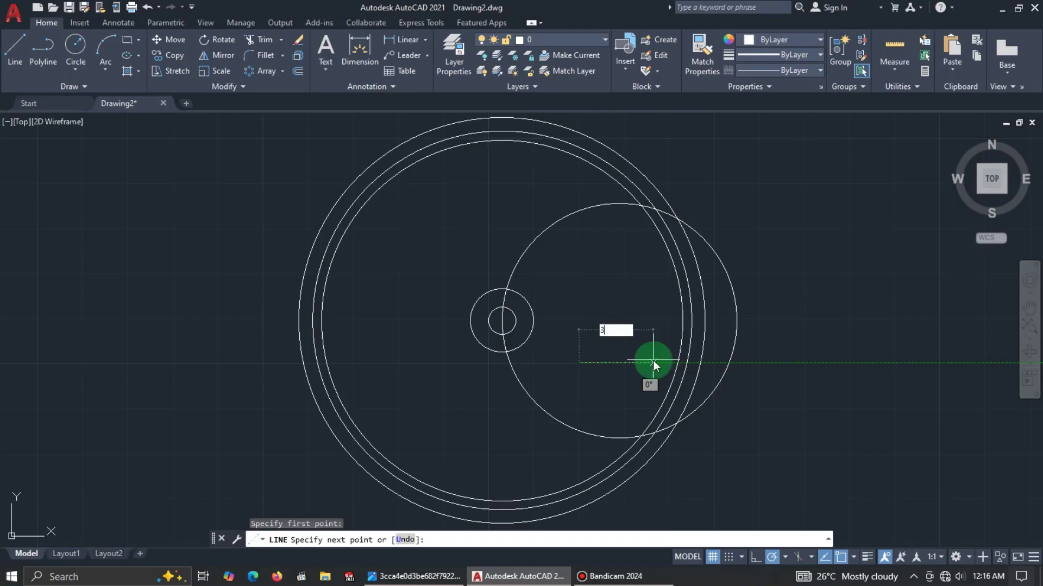
pyautogui.press('Return')
pyautogui.press('Escape')
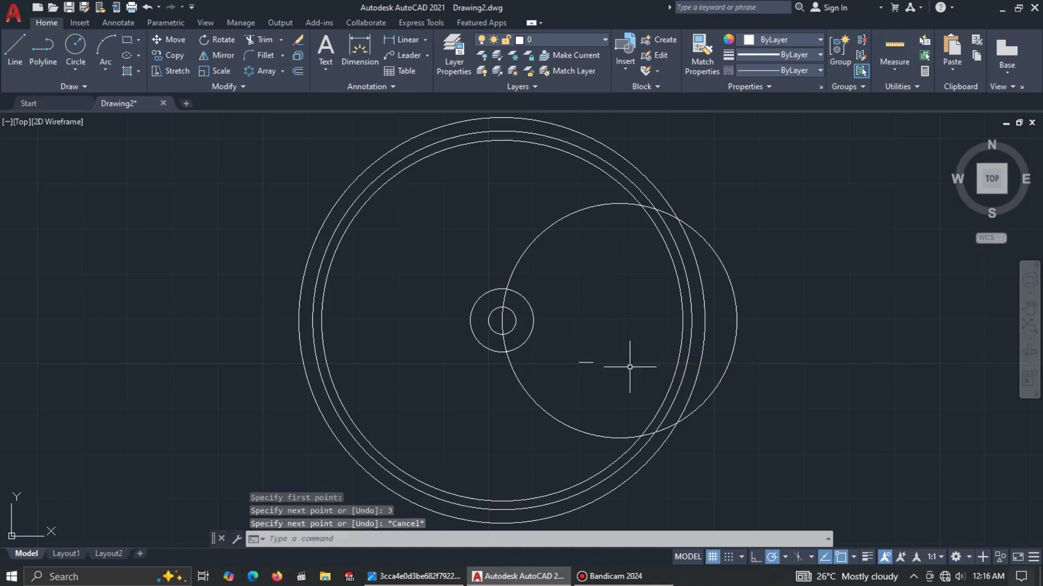
# Step: Move the short line up so it sits level with the hub centre
pyautogui.click(595, 365)
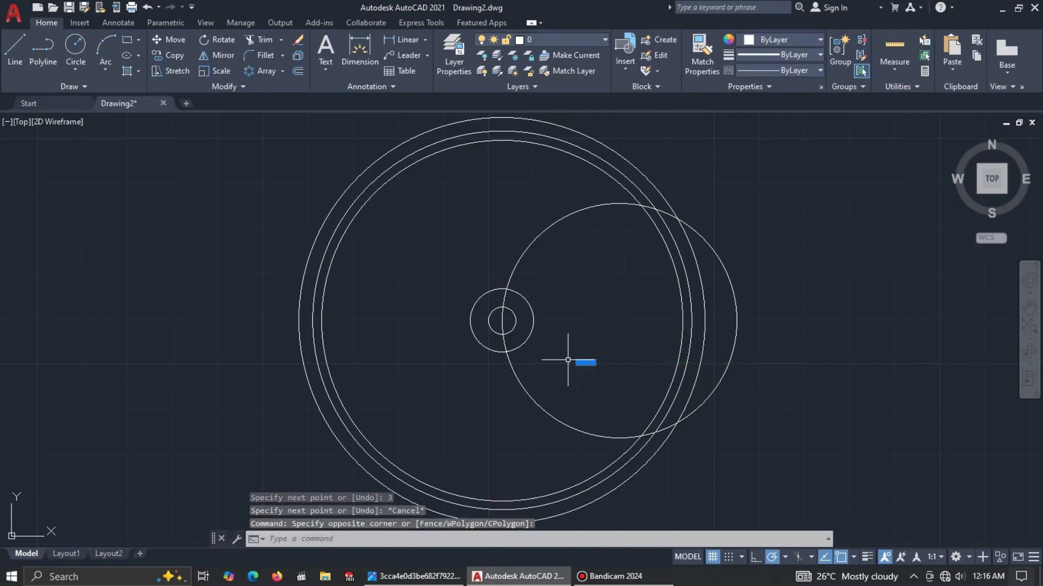
pyautogui.write('m')
pyautogui.press('Return')
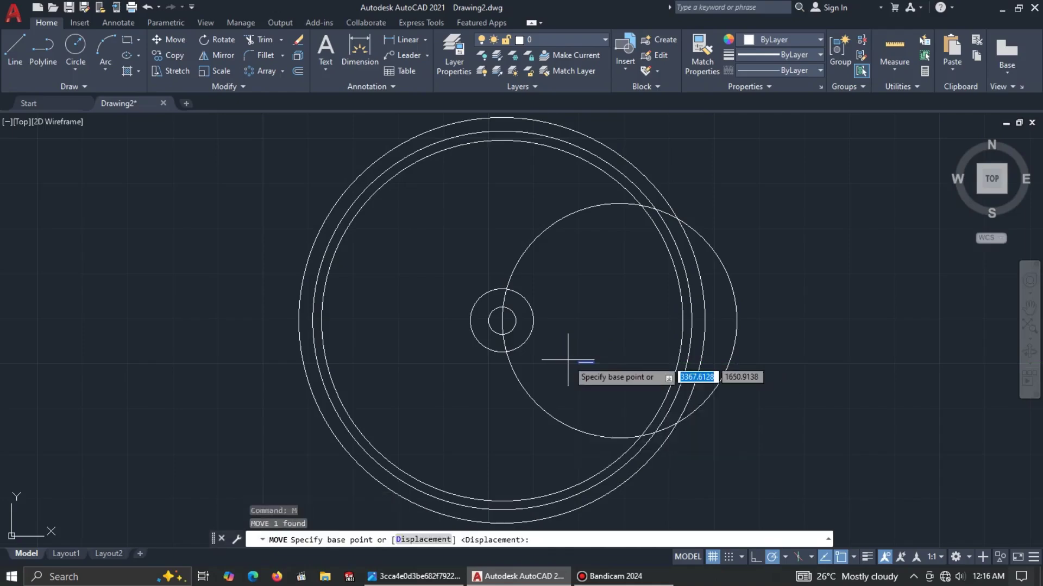
pyautogui.scroll(5, 576, 361)
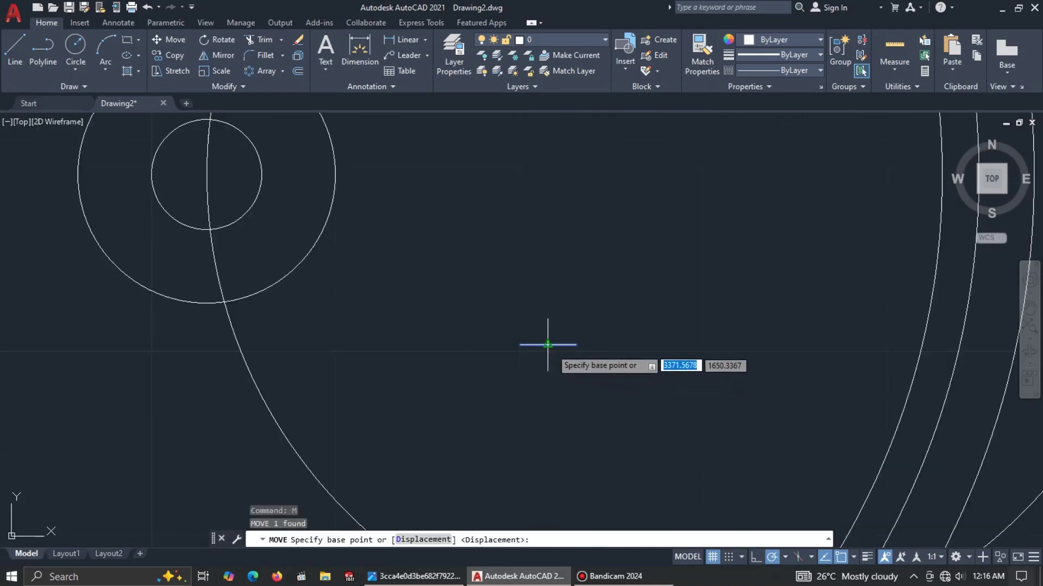
pyautogui.click(548, 345)
pyautogui.scroll(-3, 551, 343)
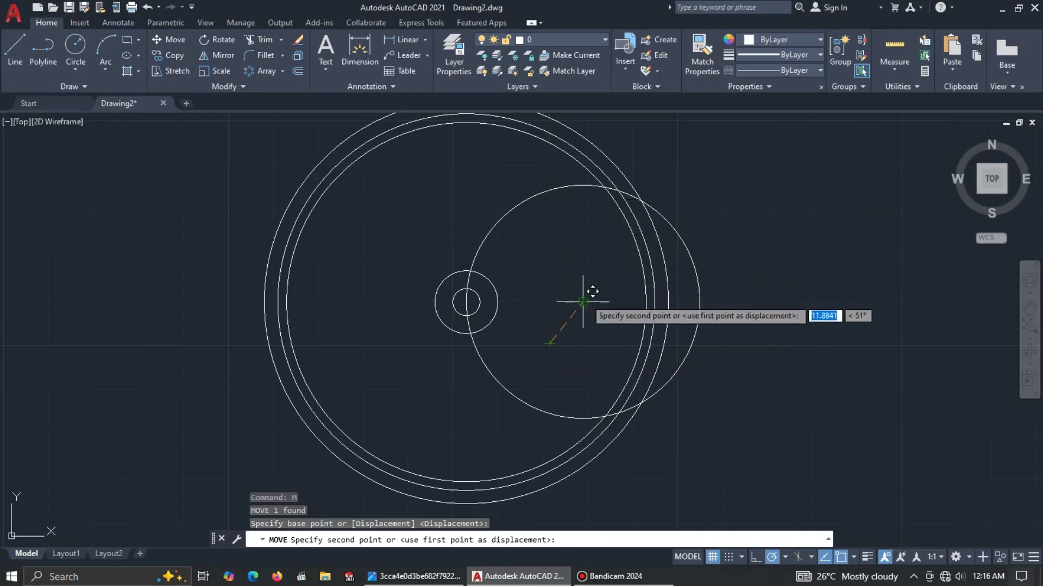
pyautogui.click(587, 304)
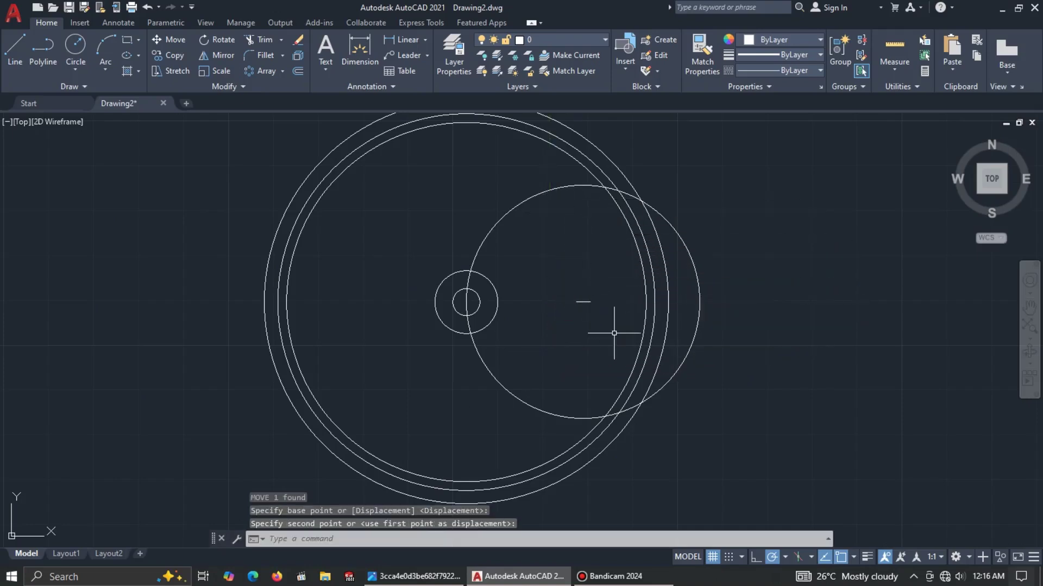
pyautogui.hotkey('alt', 'Tab')
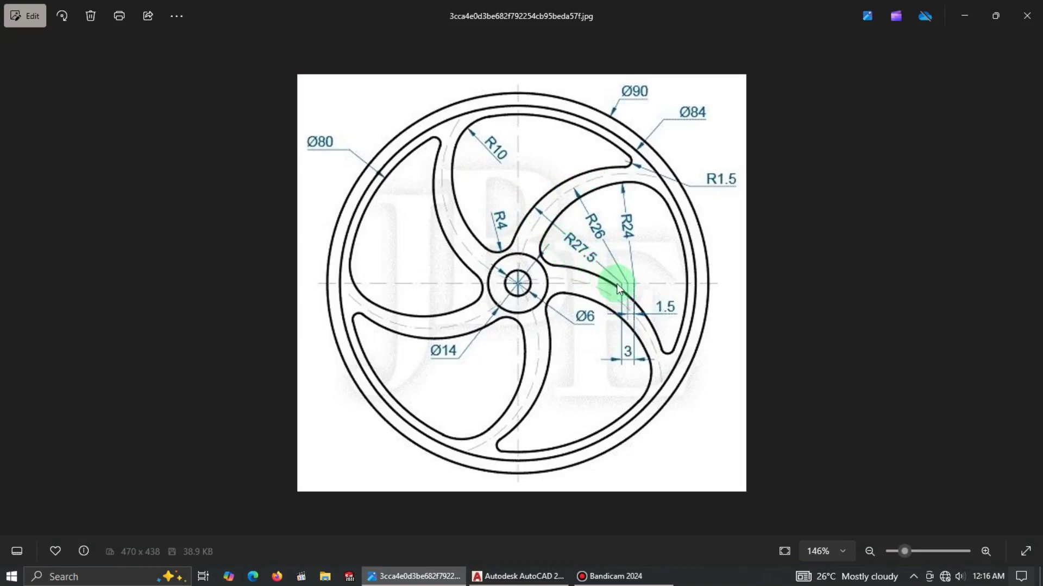
pyautogui.hotkey('alt', 'Tab')
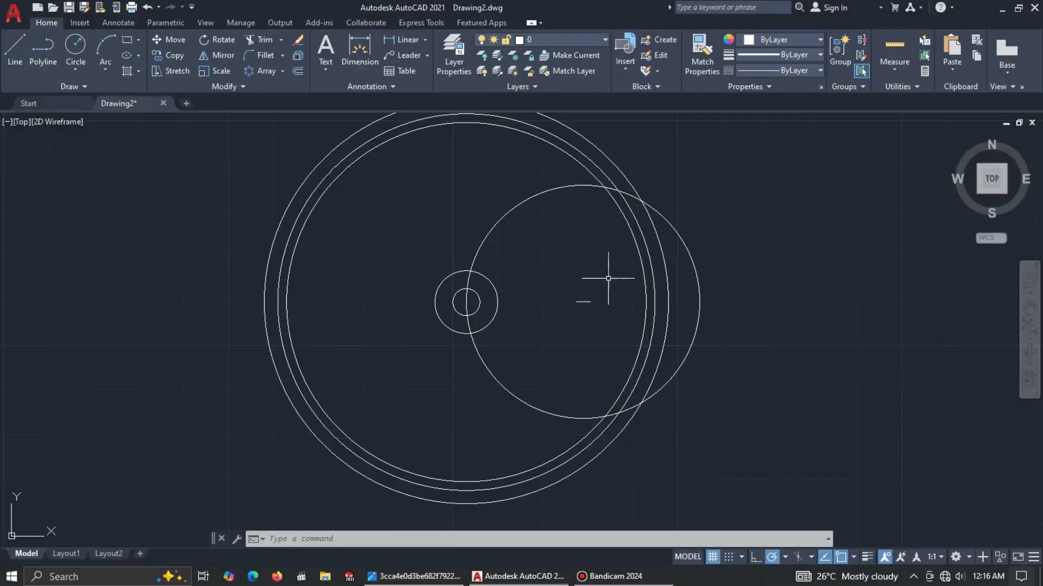
# Step: Draw a radius-27.5 circle centred right of the hub
pyautogui.click(76, 45)
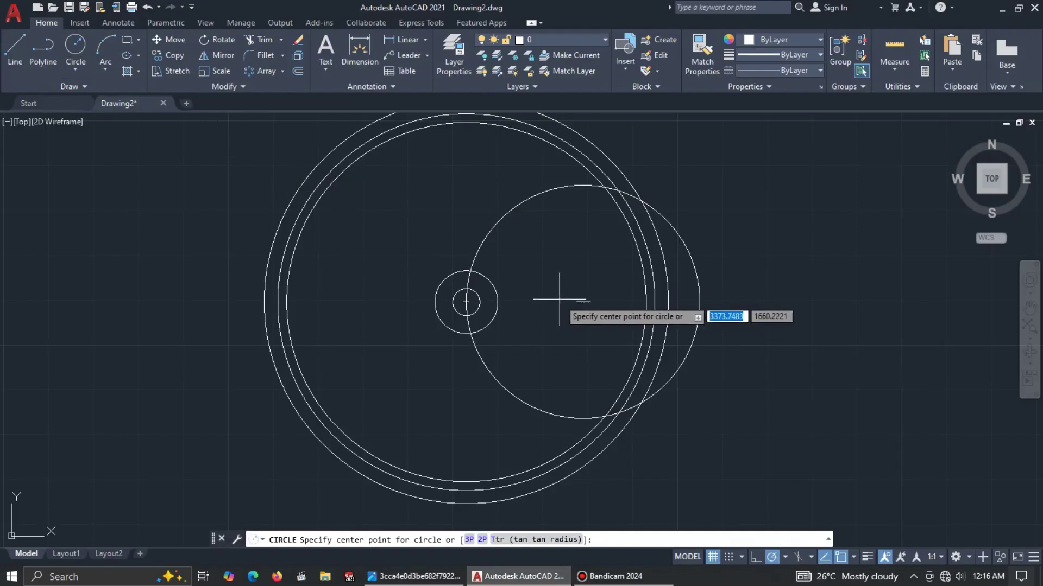
pyautogui.click(575, 302)
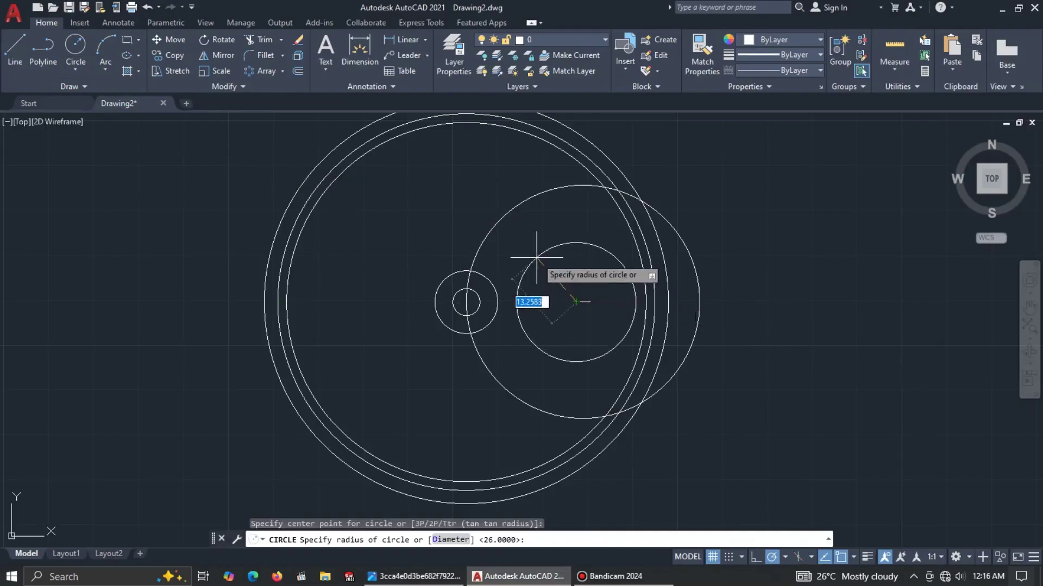
pyautogui.write('27.5')
pyautogui.press('Return')
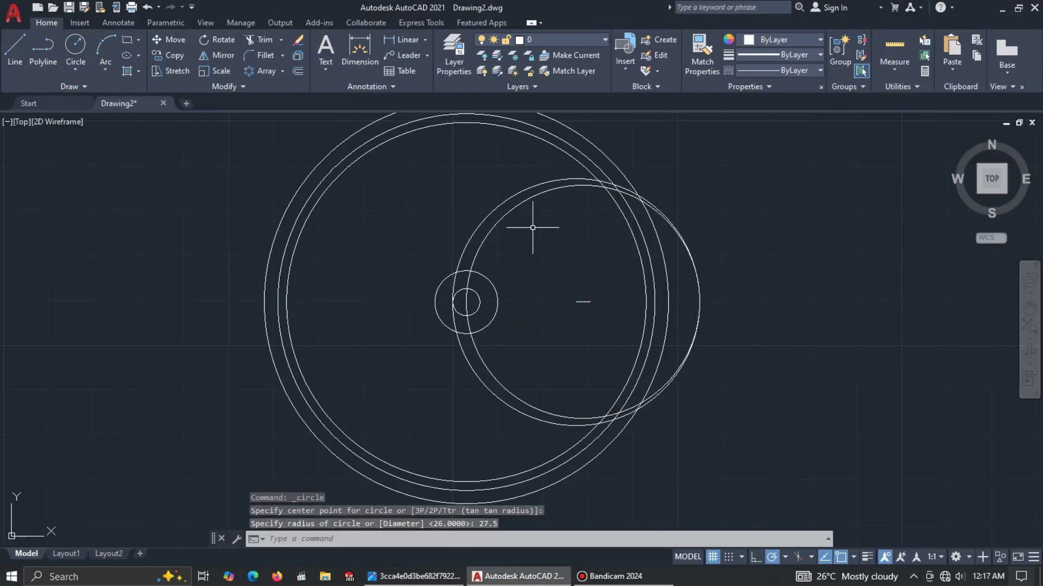
pyautogui.hotkey('alt', 'Tab')
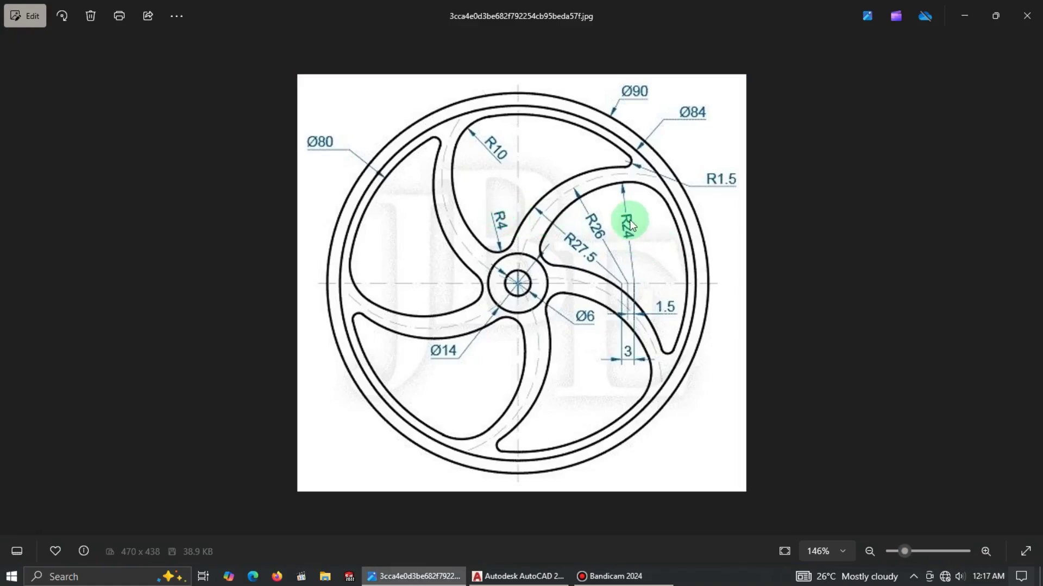
pyautogui.hotkey('alt', 'Tab')
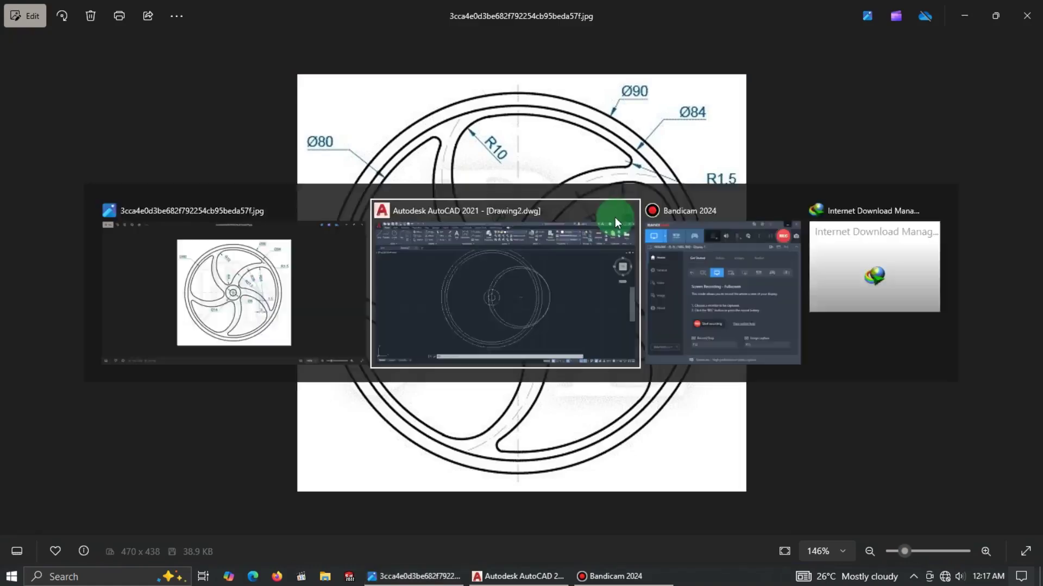
# Step: Add a radius-24 circle just inside the R26 circle
pyautogui.click(76, 45)
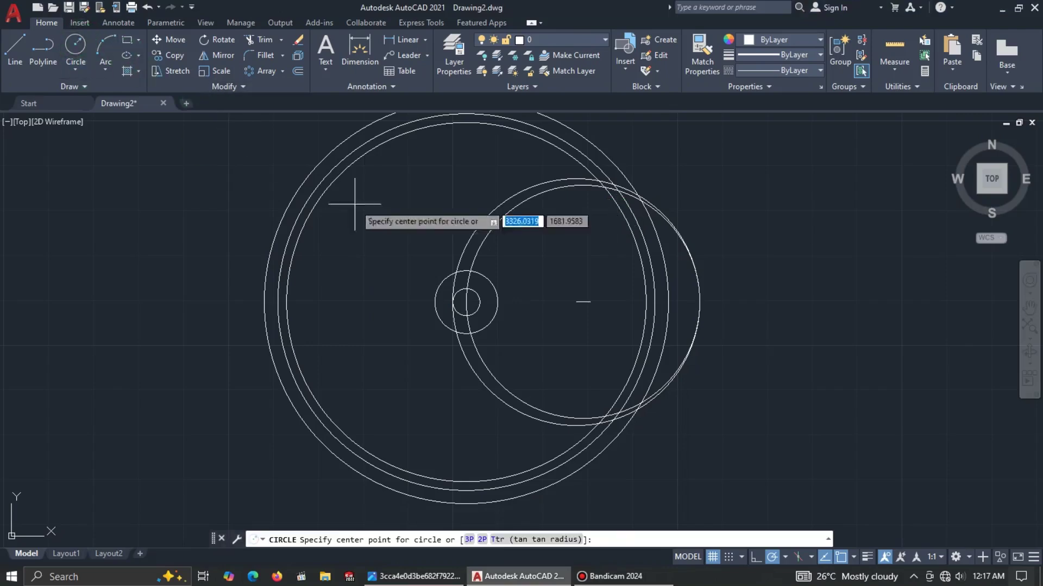
pyautogui.click(590, 302)
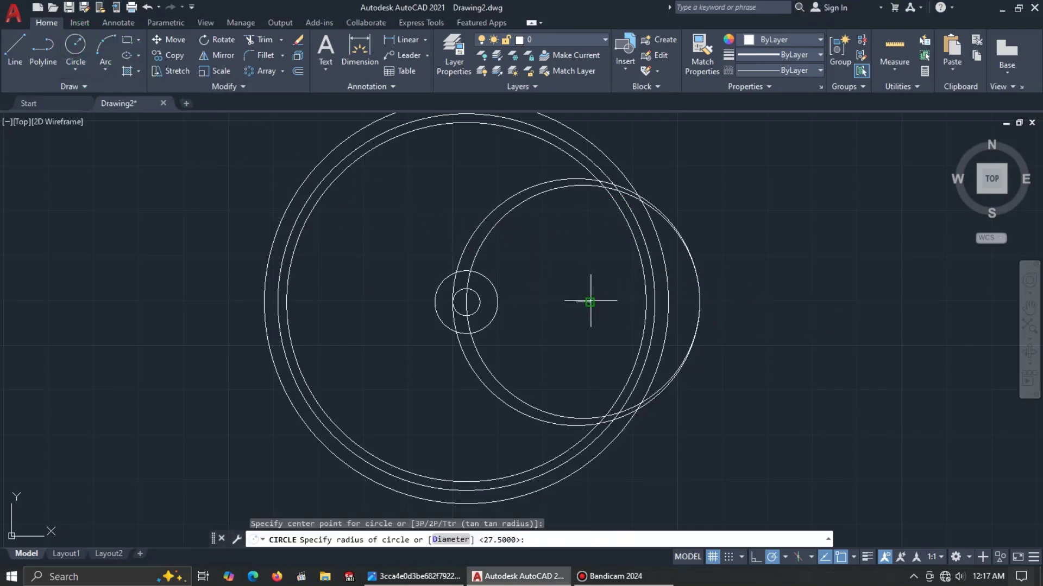
pyautogui.write('24')
pyautogui.press('Return')
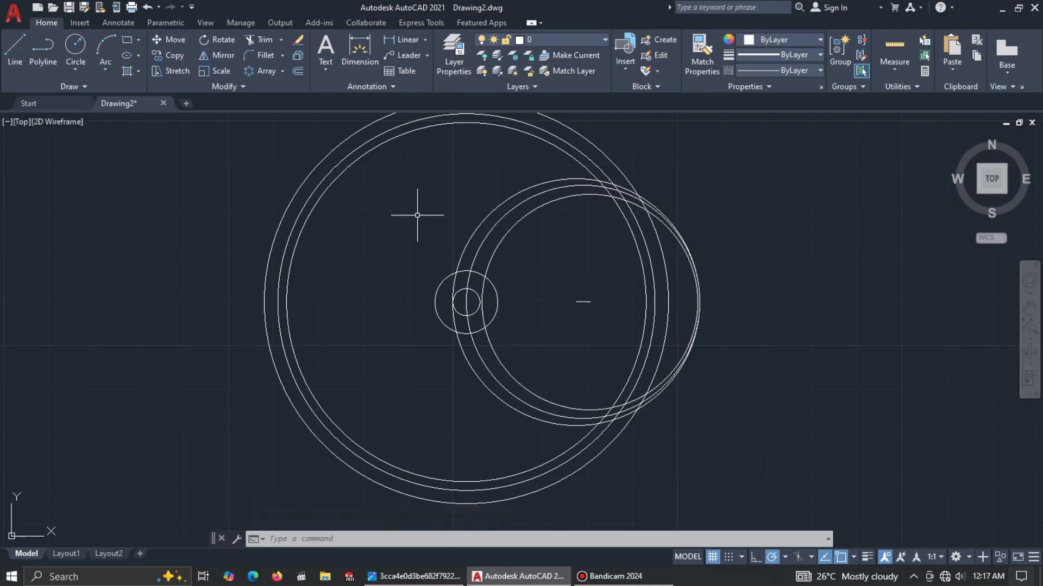
pyautogui.press('Return')
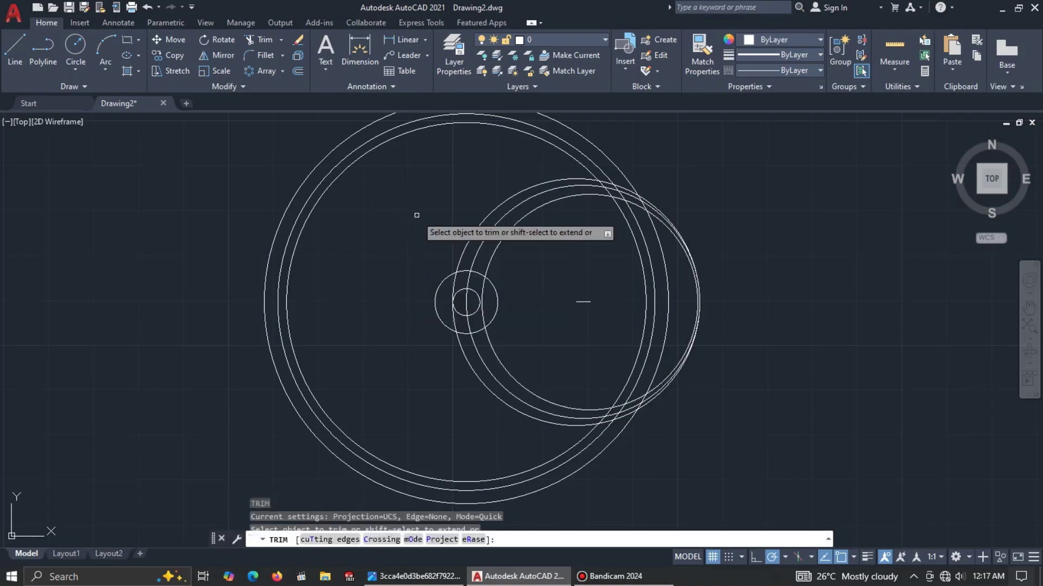
# Step: Trim the outer circles' upper-right arcs and the inner circles' lower-left arcs
pyautogui.moveTo(694, 189)
pyautogui.mouseDown()
pyautogui.moveTo(680, 296)
pyautogui.moveTo(710, 376)
pyautogui.moveTo(691, 416)
pyautogui.mouseUp()
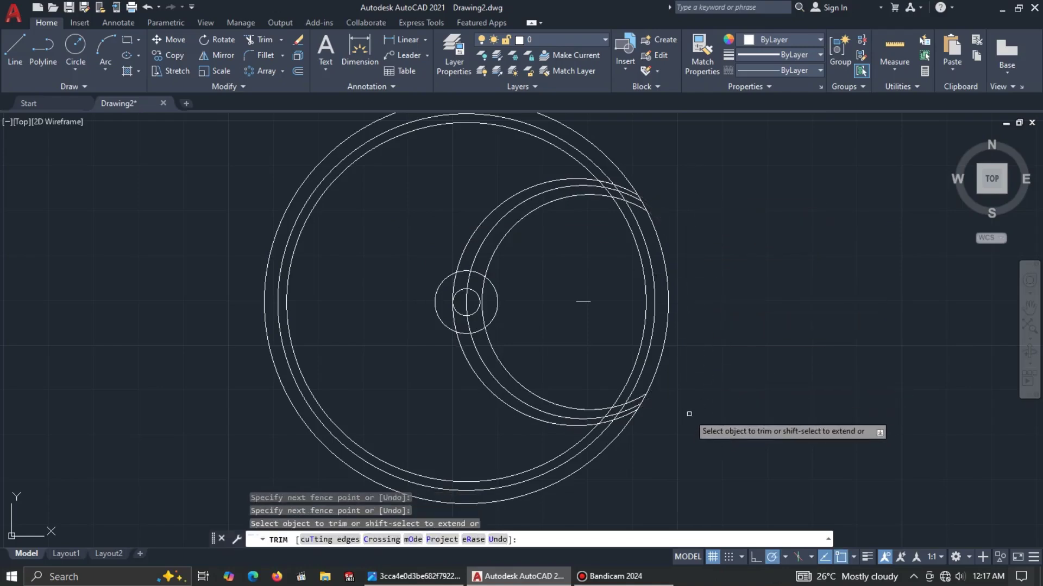
pyautogui.moveTo(556, 363); pyautogui.dragTo(477, 398)
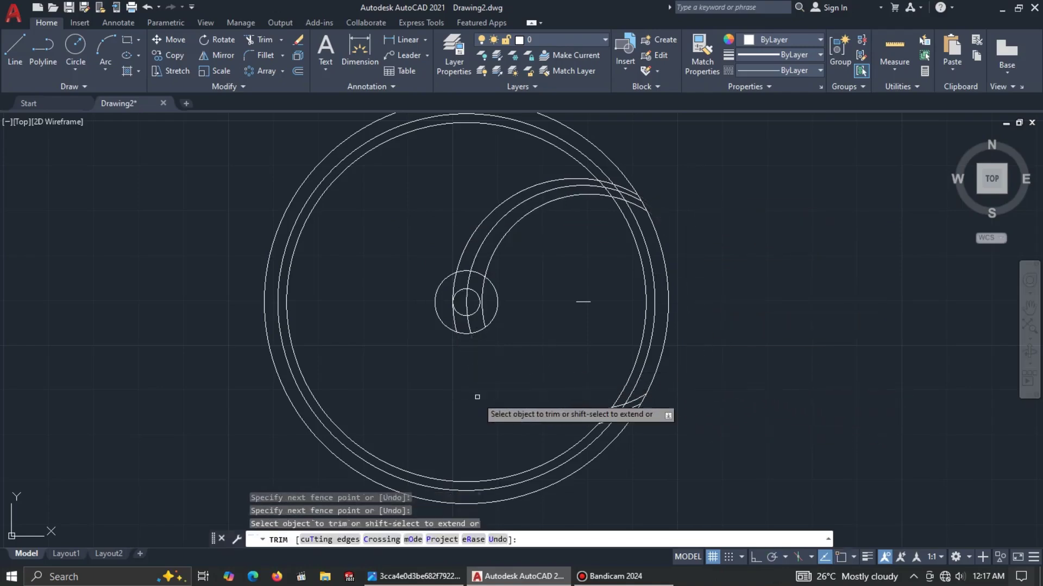
pyautogui.scroll(5, 605, 408)
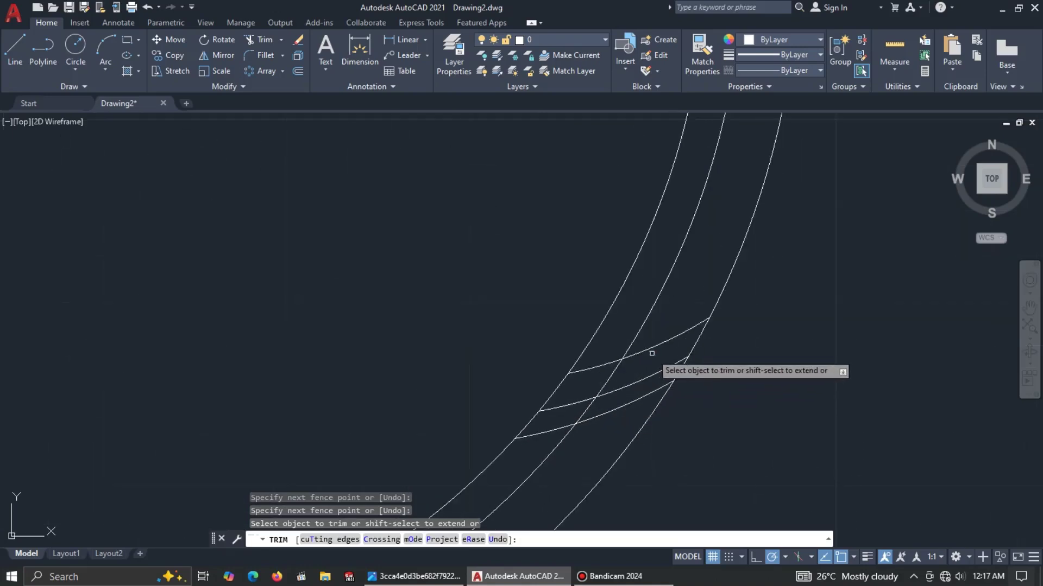
pyautogui.press('Escape')
# Step: Erase the three leftover short arcs near the rim and recentre the spoke
pyautogui.click(663, 340)
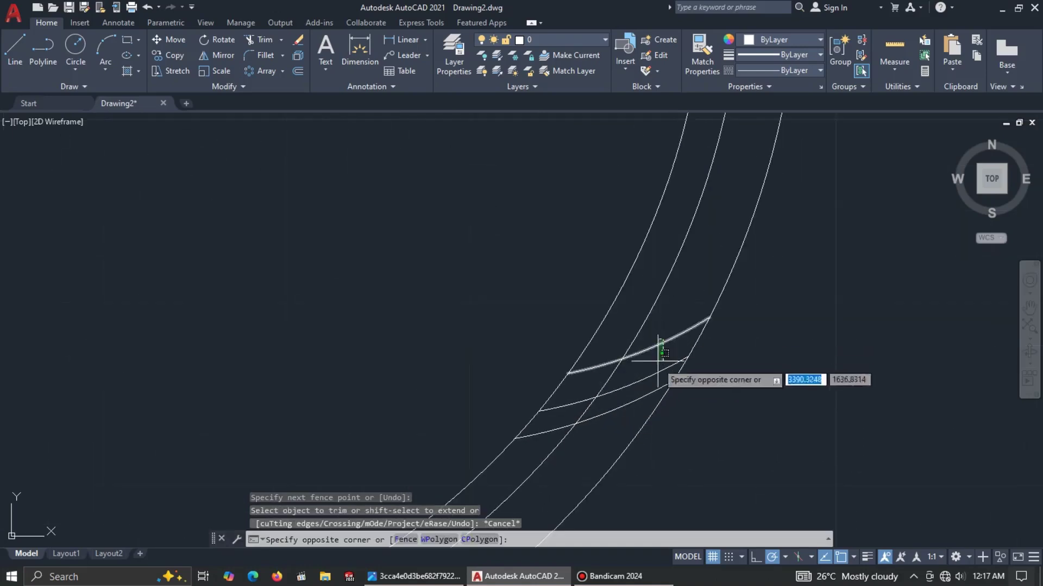
pyautogui.click(640, 389)
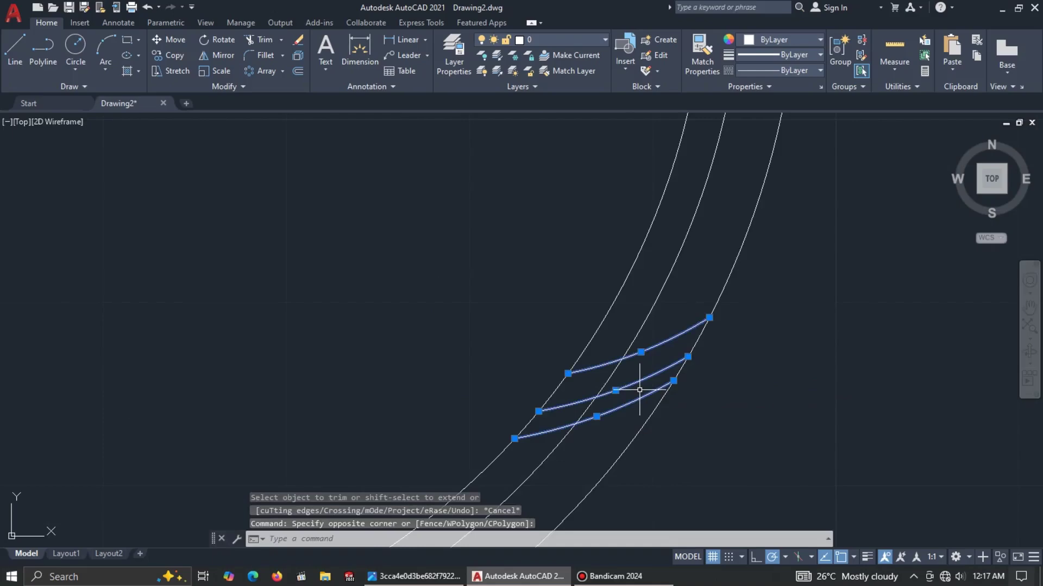
pyautogui.press('Delete')
pyautogui.scroll(-5, 640, 394)
pyautogui.scroll(6, 633, 374)
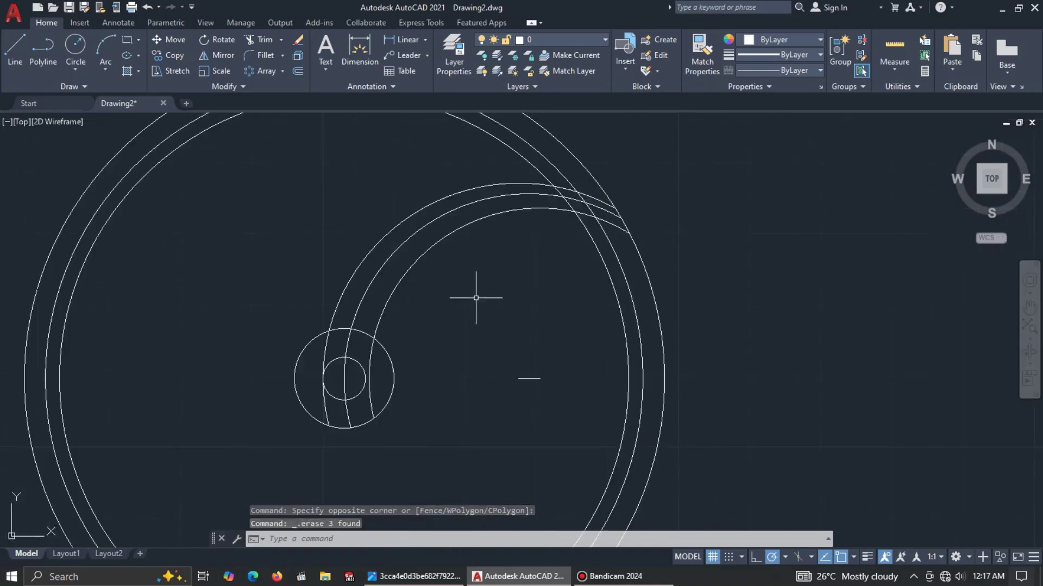
pyautogui.moveTo(476, 298); pyautogui.dragTo(544, 289, button='middle')
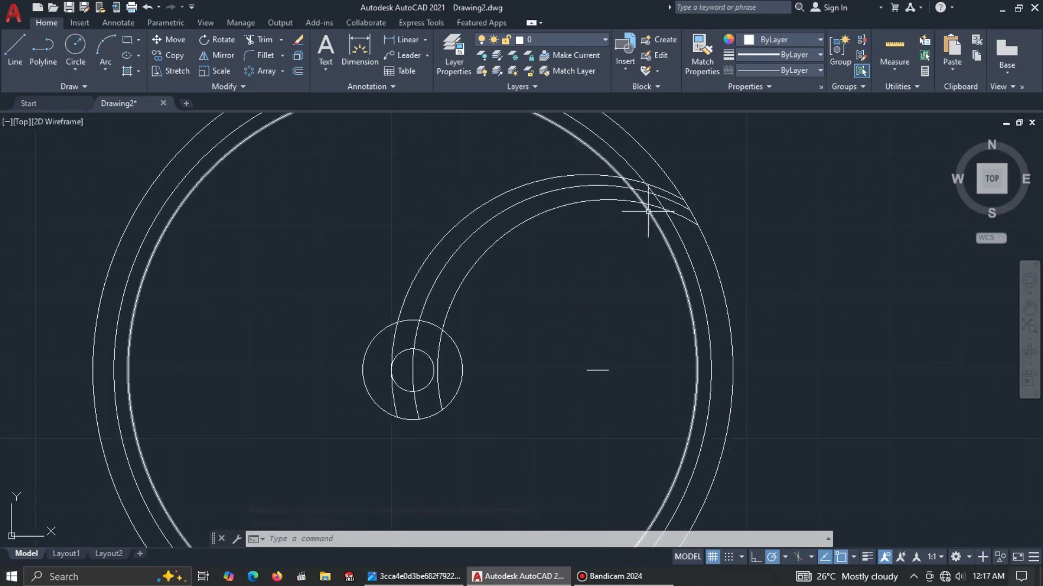
pyautogui.hotkey('alt', 'Tab')
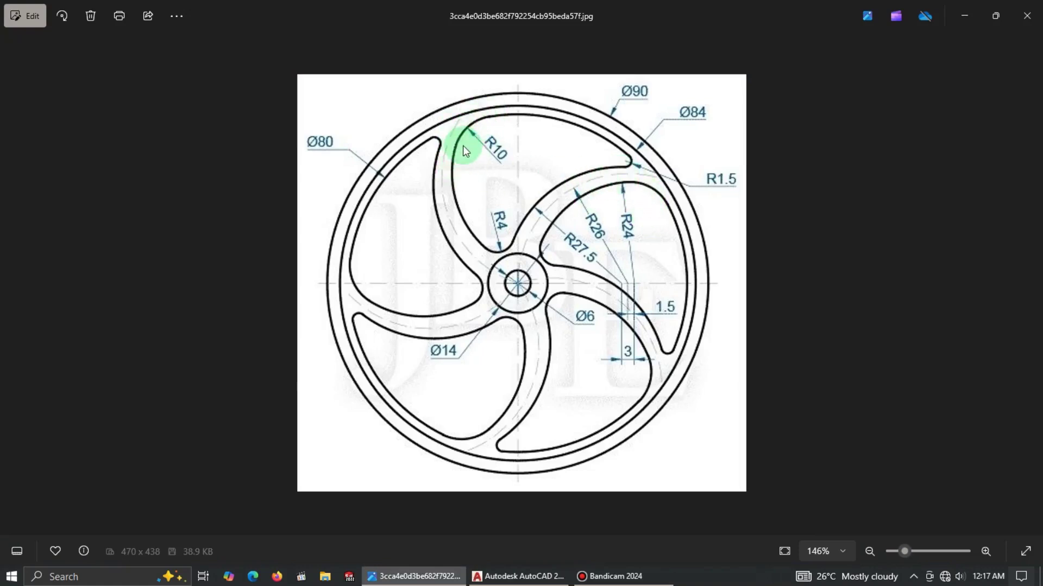
# Step: Draw a radius-10 circle tangent to the spoke edge and the neighbouring arc
pyautogui.hotkey('alt', 'Tab')
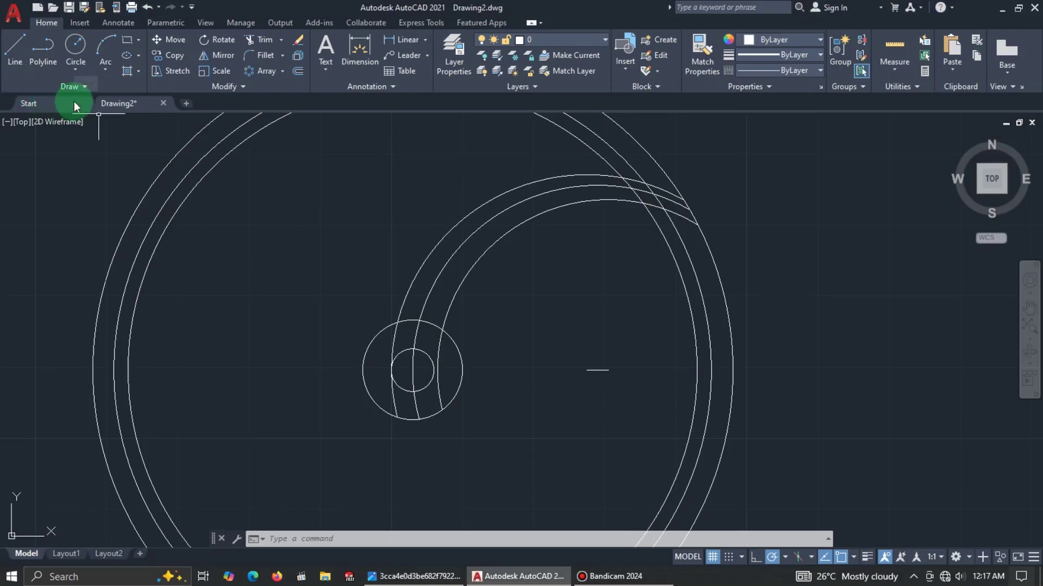
pyautogui.click(71, 68)
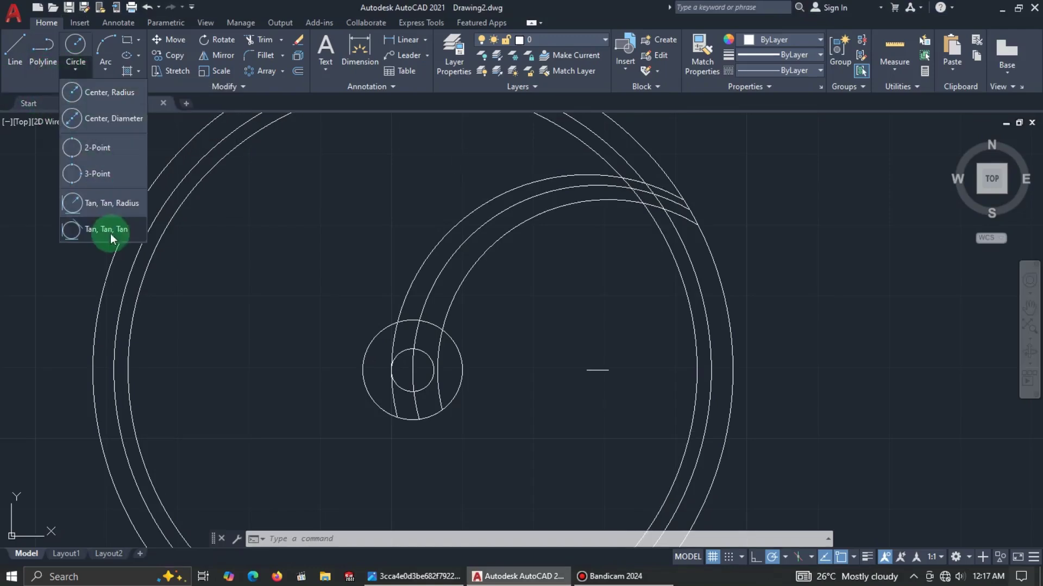
pyautogui.click(96, 204)
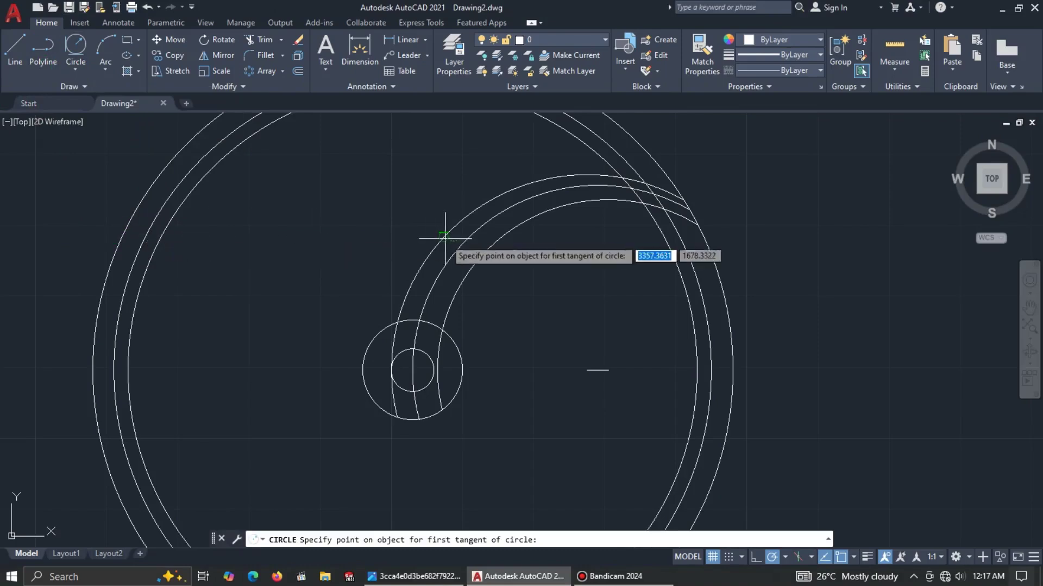
pyautogui.click(326, 577)
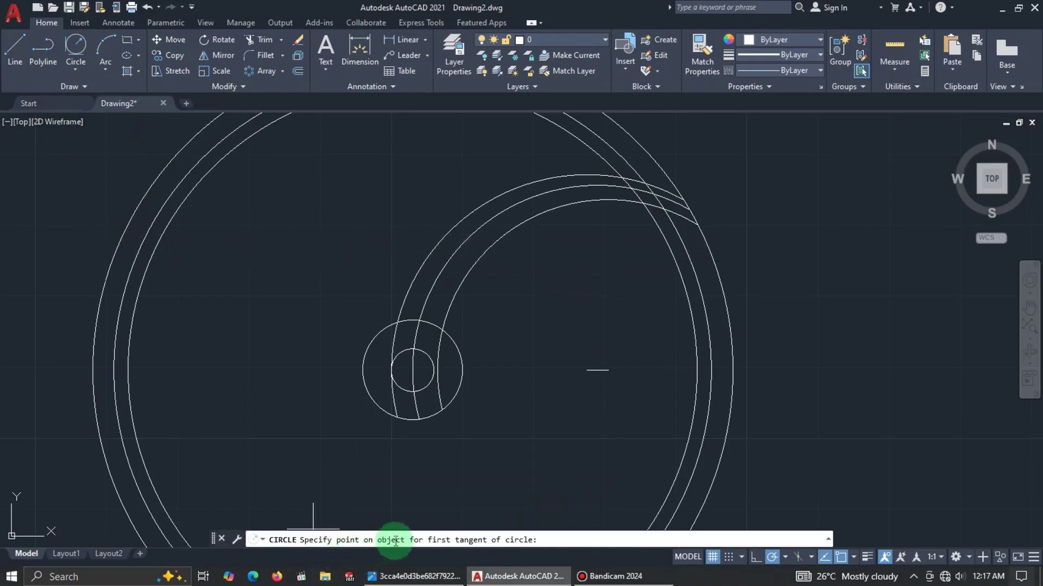
pyautogui.click(594, 207)
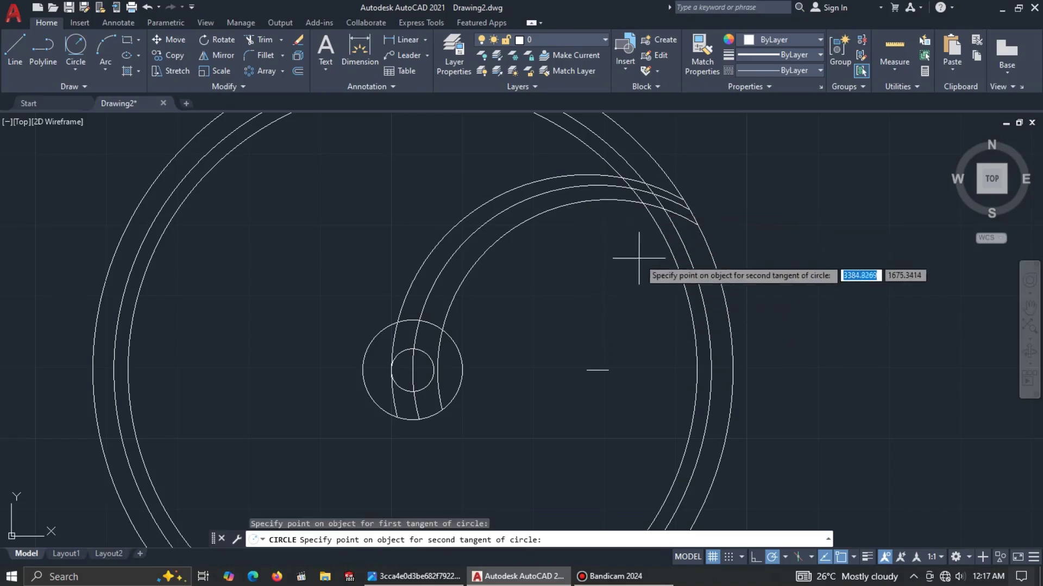
pyautogui.click(661, 246)
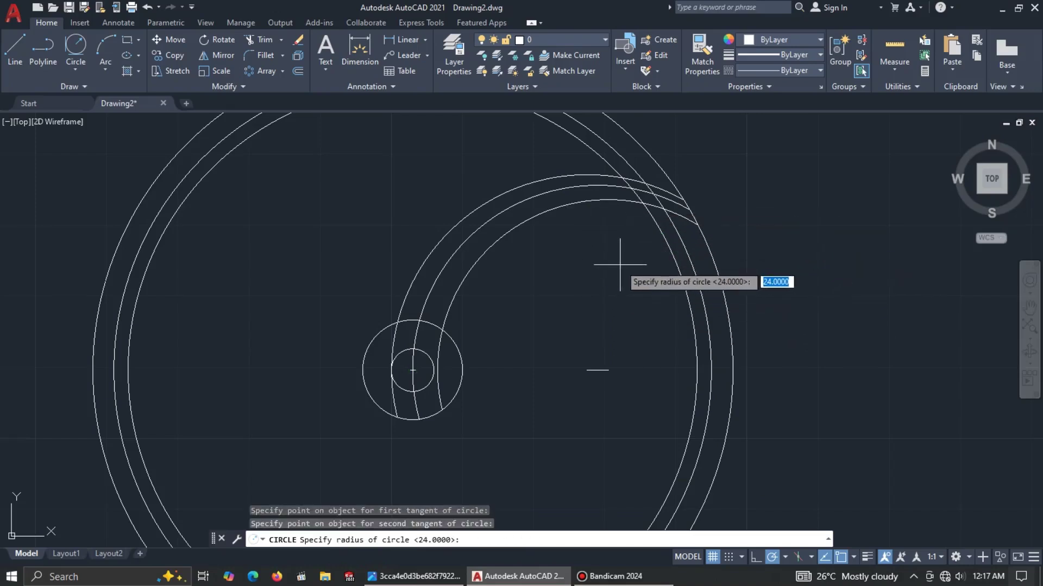
pyautogui.write('10')
pyautogui.press('Return')
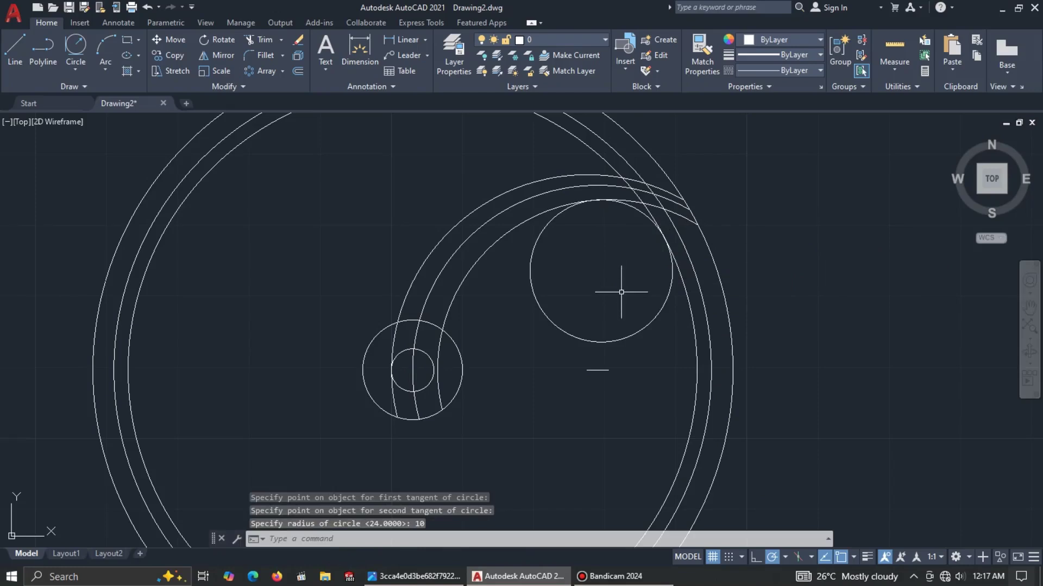
# Step: Trim the excess of the R10 circle to leave the rounded corner
pyautogui.write('tr')
pyautogui.press('Return')
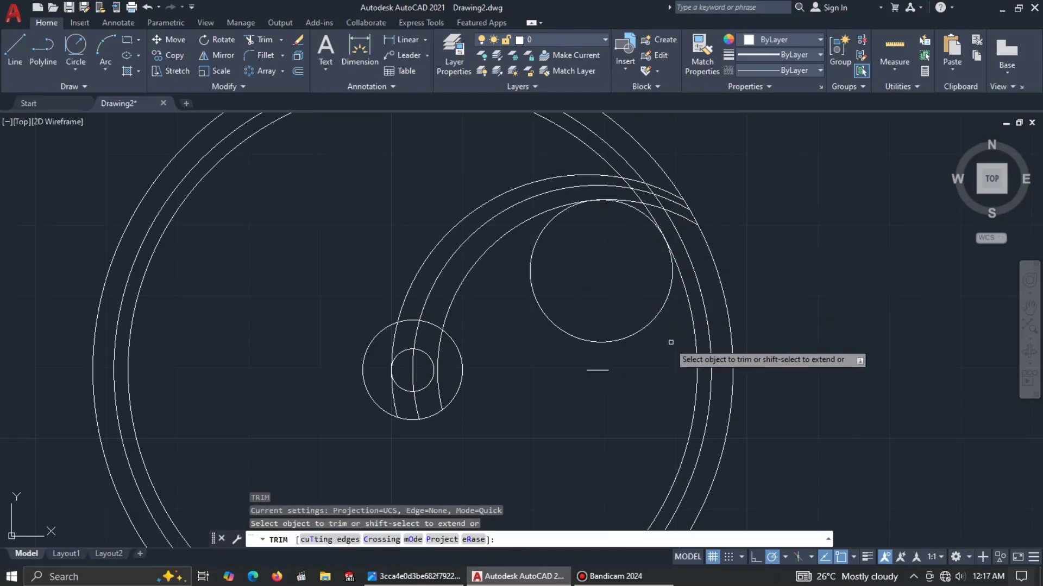
pyautogui.moveTo(670, 344); pyautogui.dragTo(608, 315)
pyautogui.press('Return')
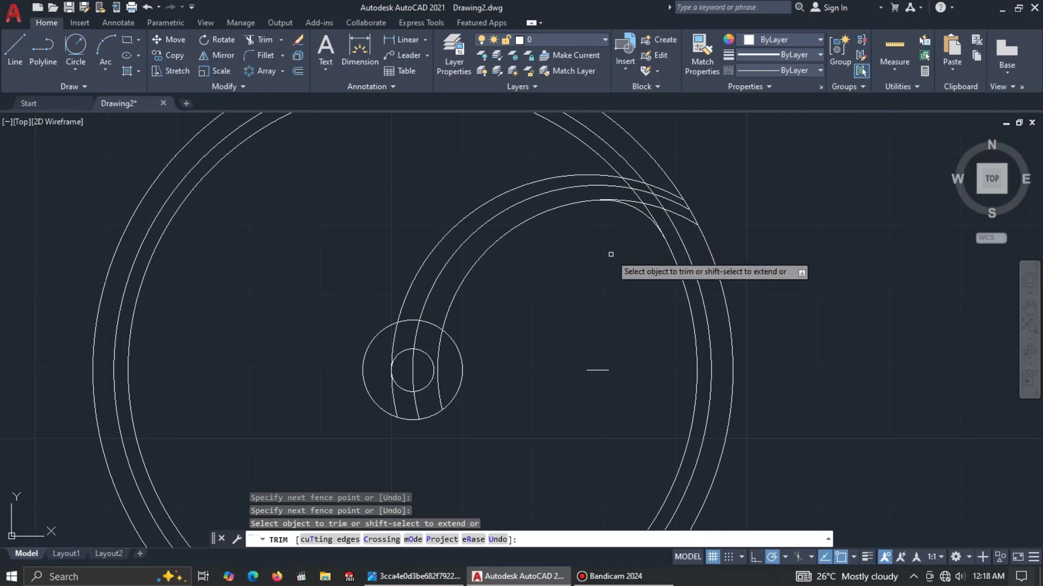
pyautogui.press('Escape')
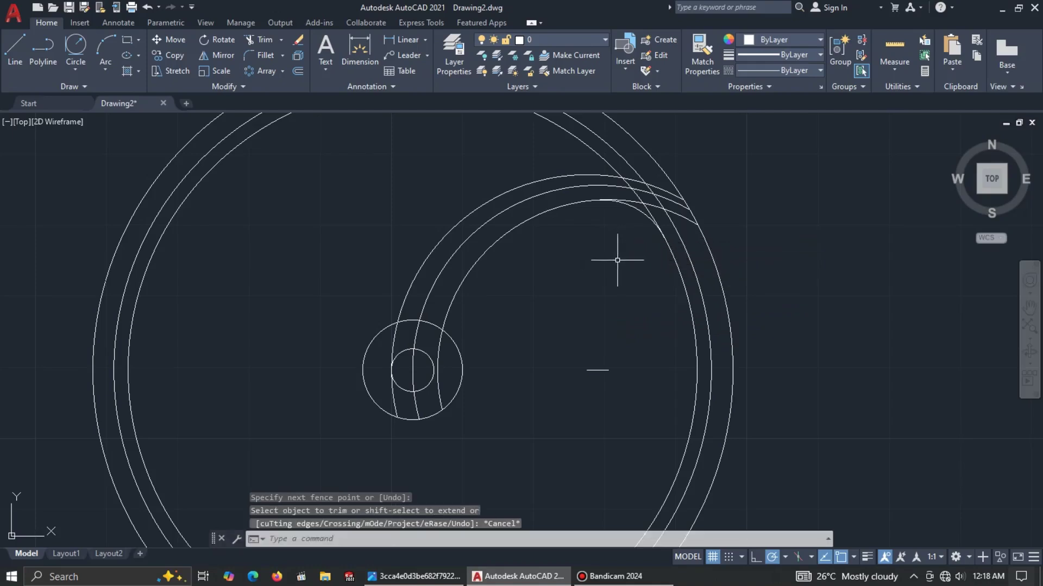
pyautogui.hotkey('alt', 'Tab')
pyautogui.click(613, 181)
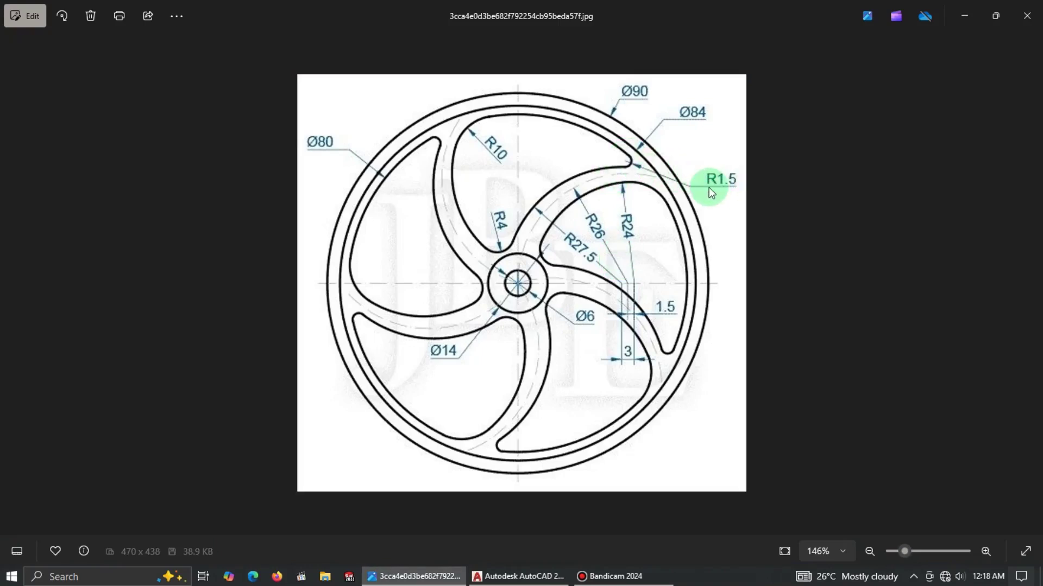
# Step: Draw a radius-1.5 circle tangent to the inner rim and the spoke's outer arc
pyautogui.hotkey('alt', 'Tab')
pyautogui.moveTo(628, 264); pyautogui.dragTo(630, 300, button='middle')
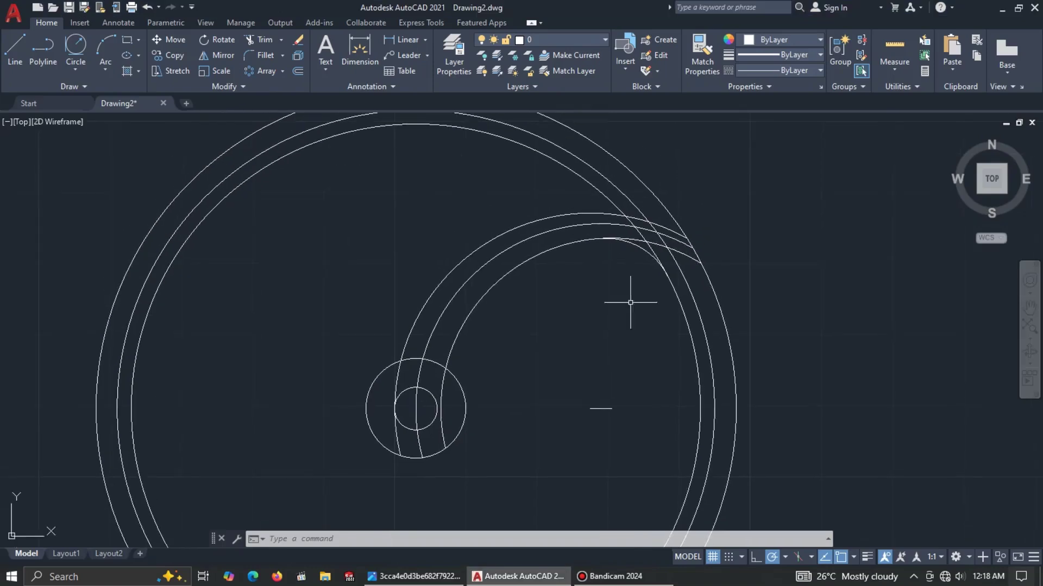
pyautogui.click(78, 48)
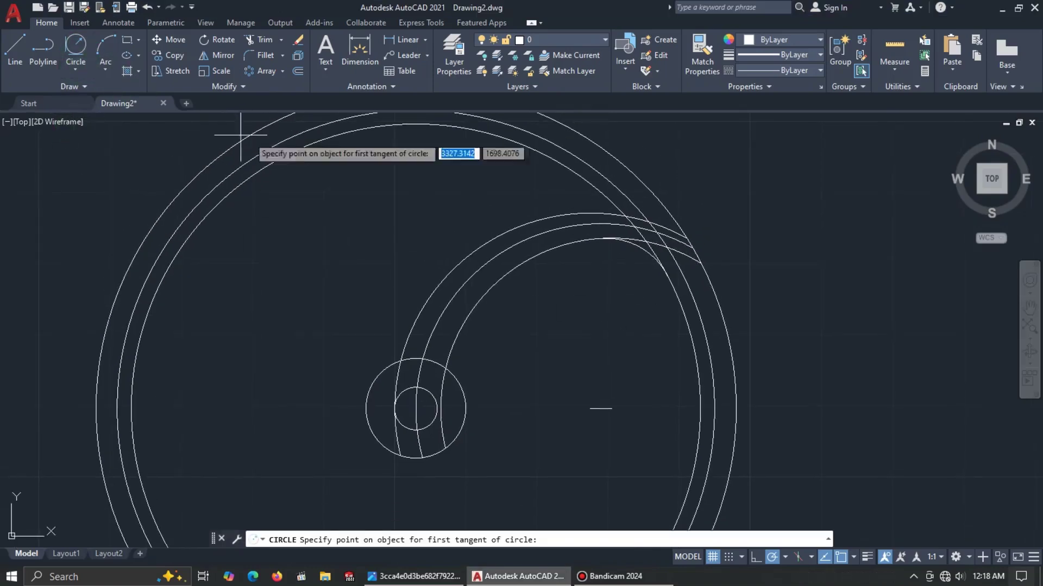
pyautogui.scroll(2, 532, 174)
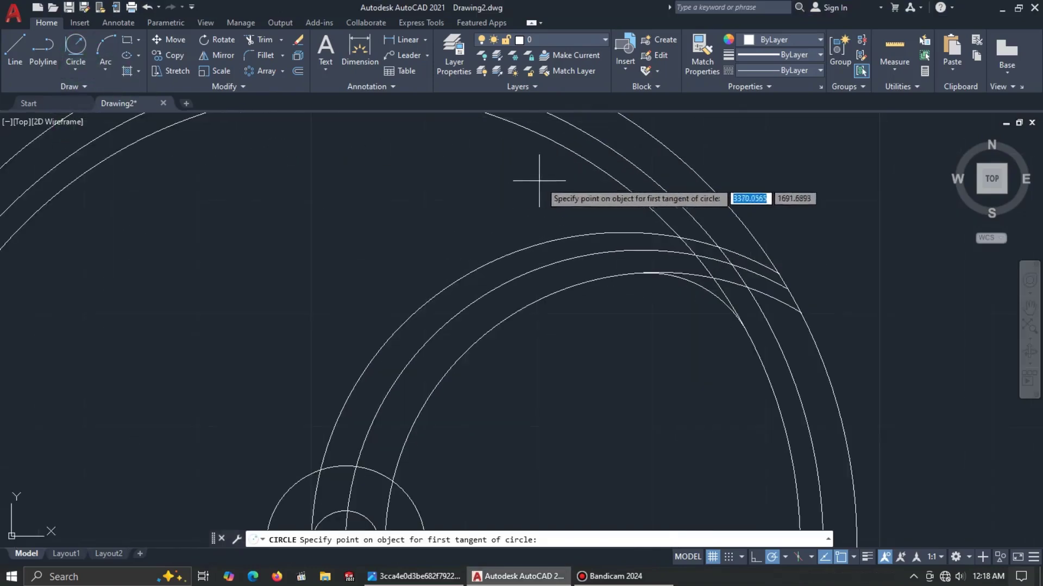
pyautogui.click(610, 234)
pyautogui.click(631, 200)
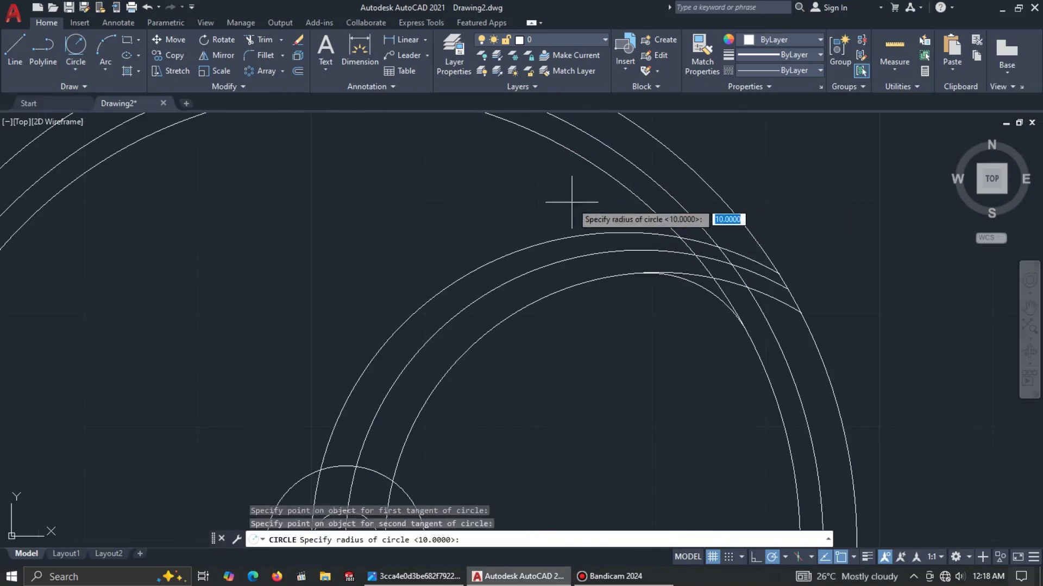
pyautogui.write('1.5')
pyautogui.press('Return')
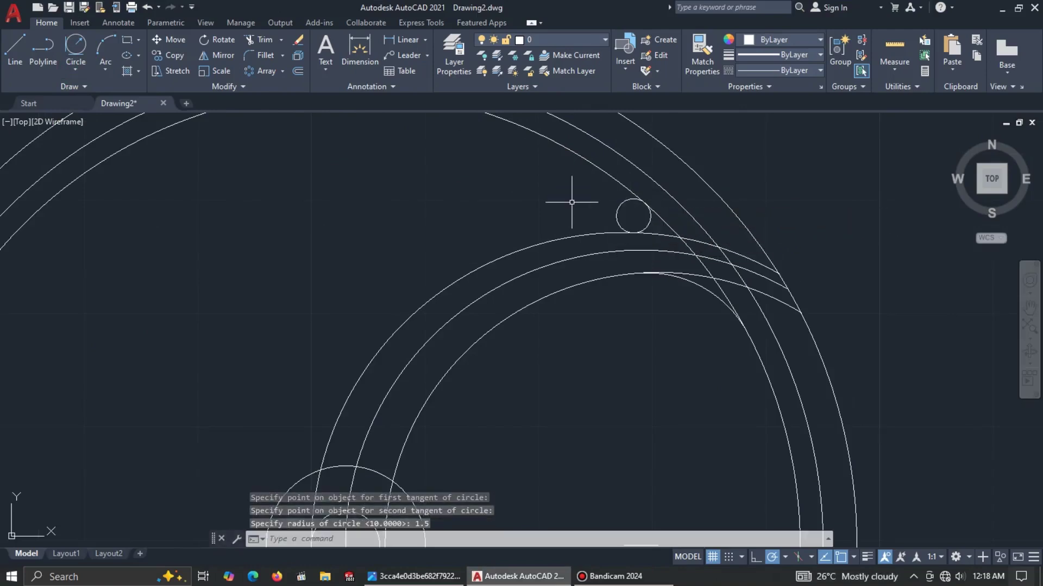
# Step: Trim the small circle and the arc piece beyond the rounded corner
pyautogui.write('t')
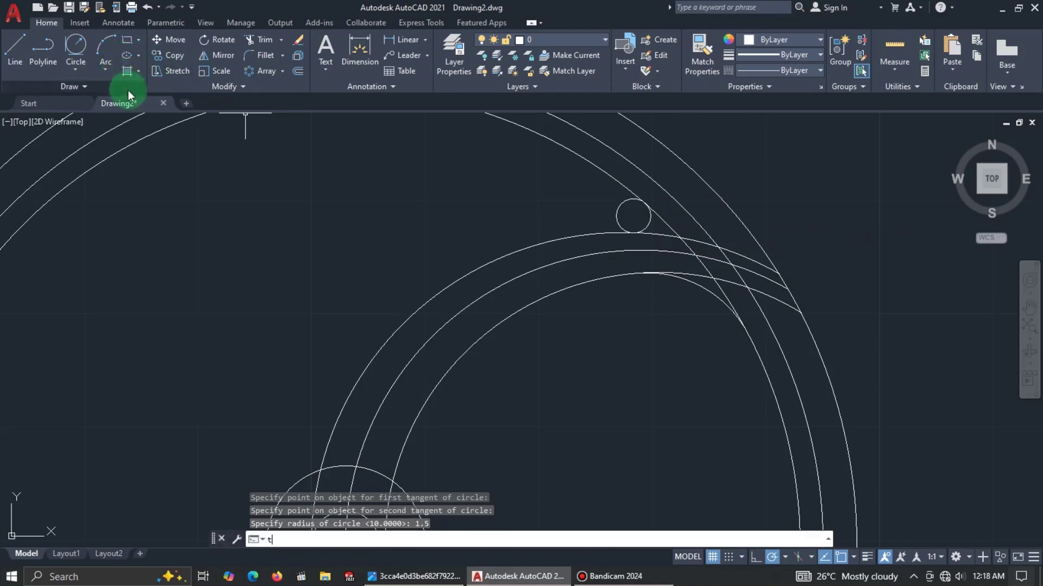
pyautogui.write('r')
pyautogui.press('Return')
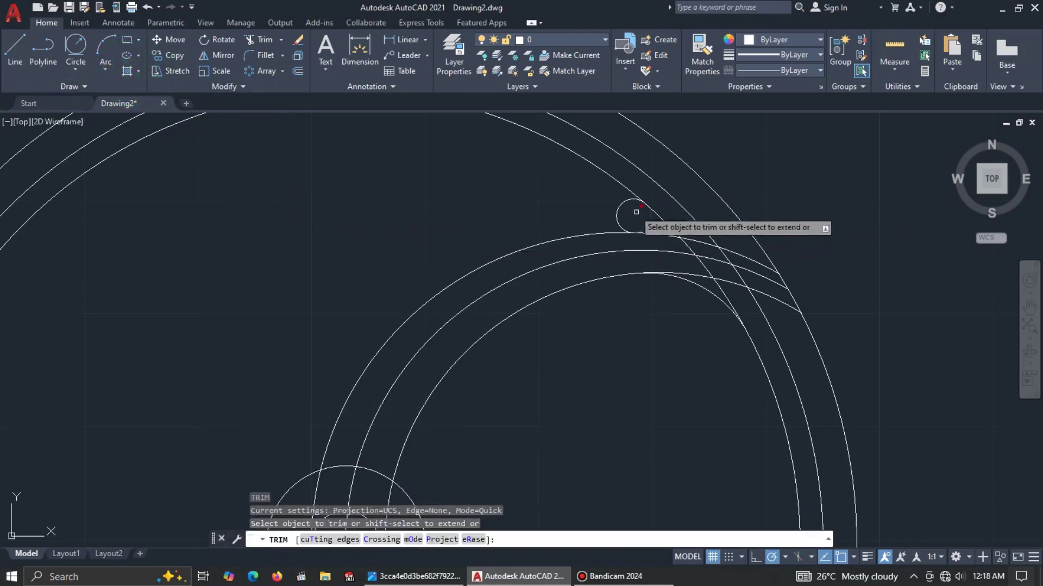
pyautogui.click(617, 206)
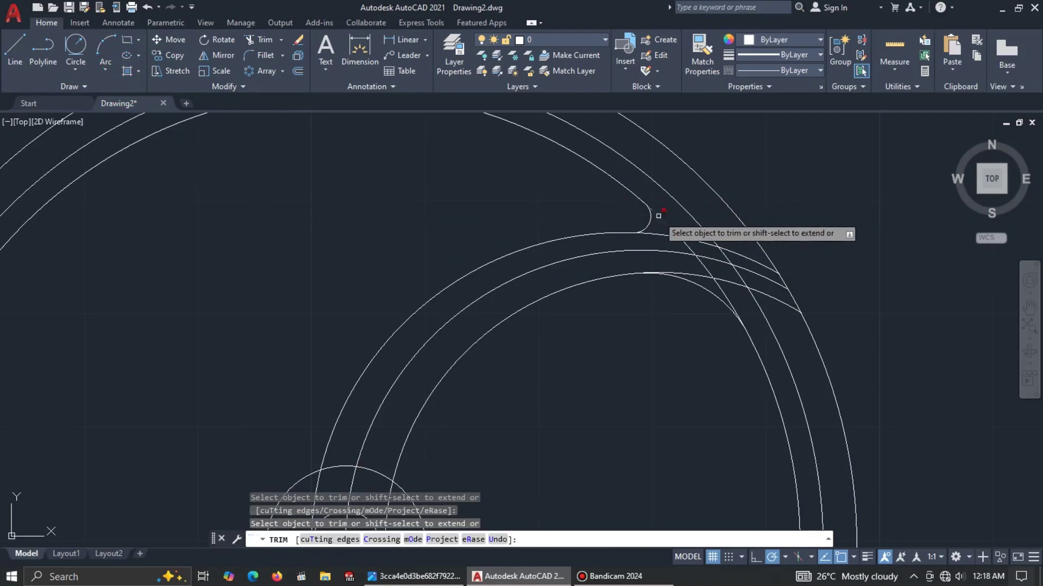
pyautogui.click(666, 222)
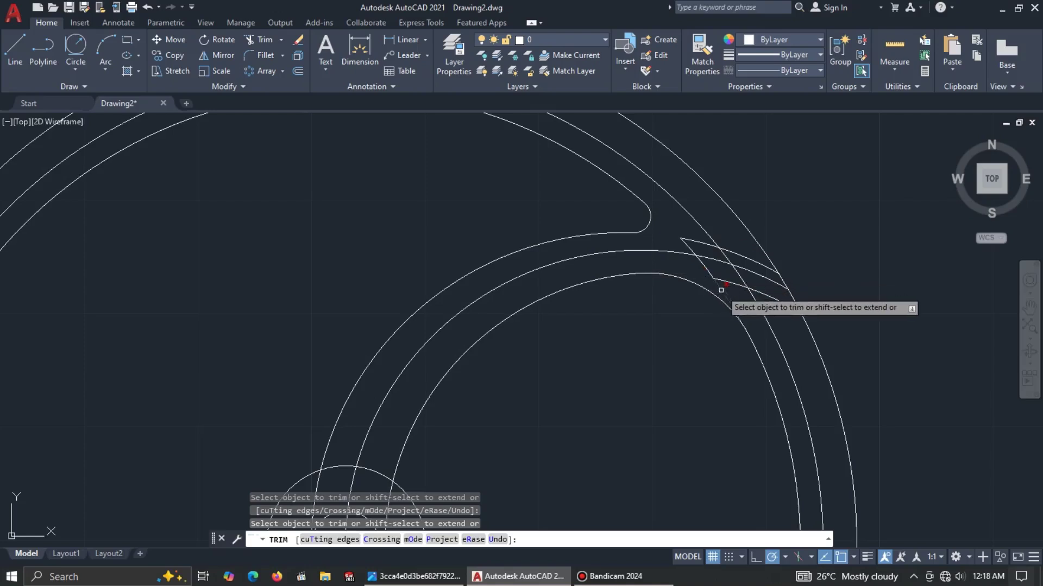
pyautogui.press('Escape')
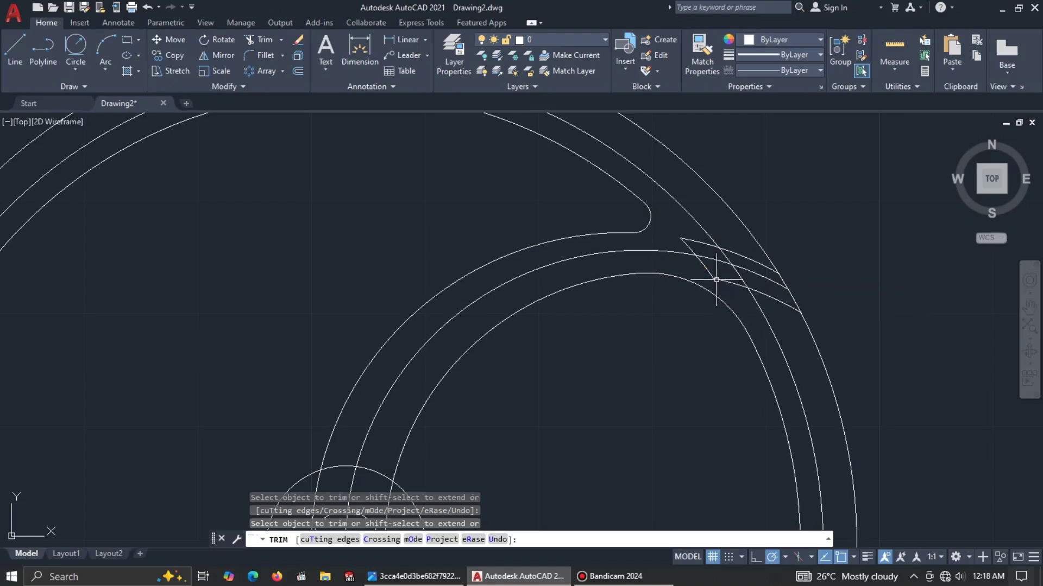
# Step: Delete the leftover short segments where the spoke meets the rim
pyautogui.click(719, 280)
pyautogui.click(702, 241)
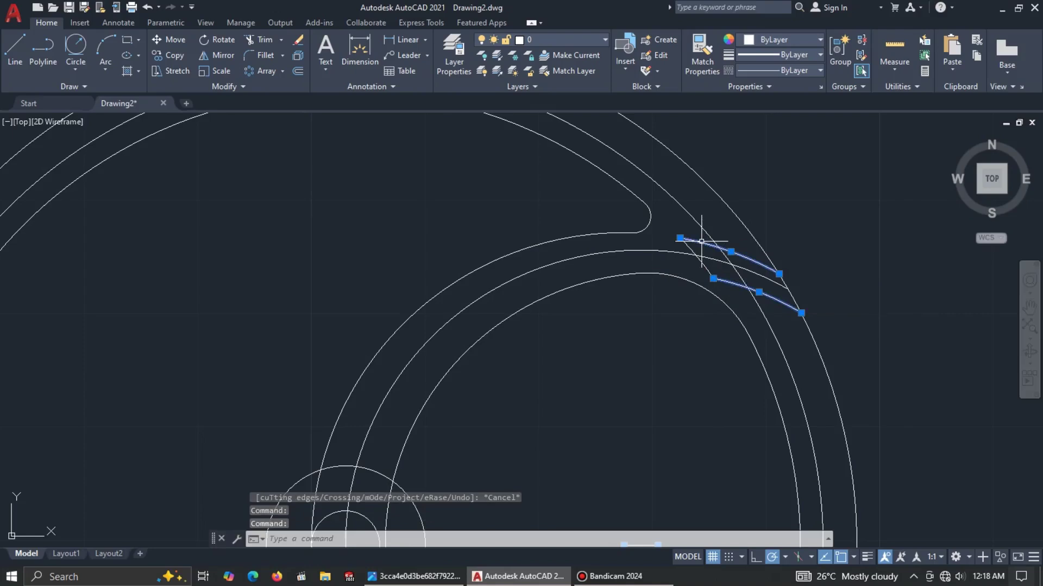
pyautogui.press('Delete')
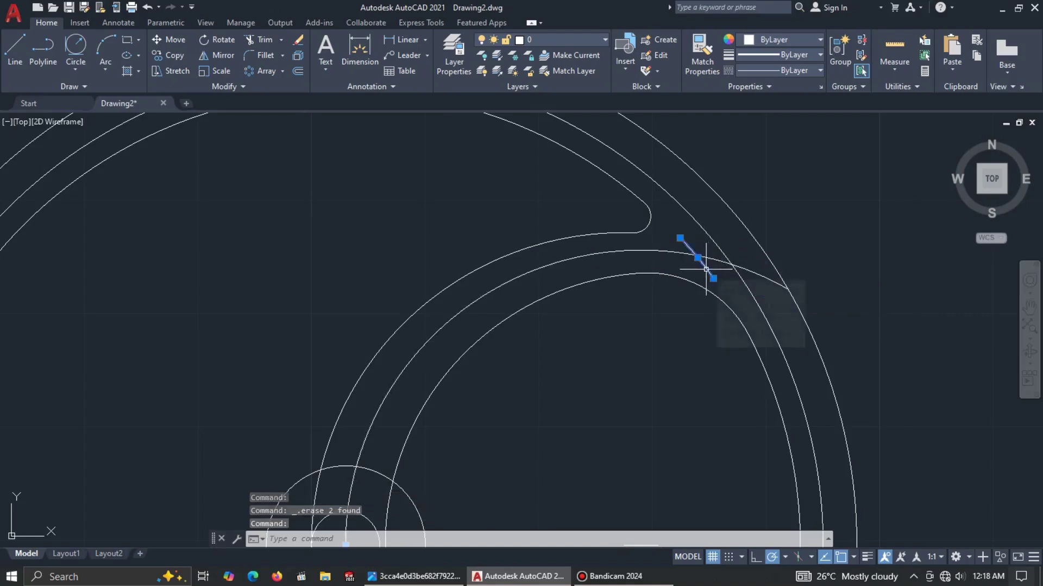
pyautogui.press('Delete')
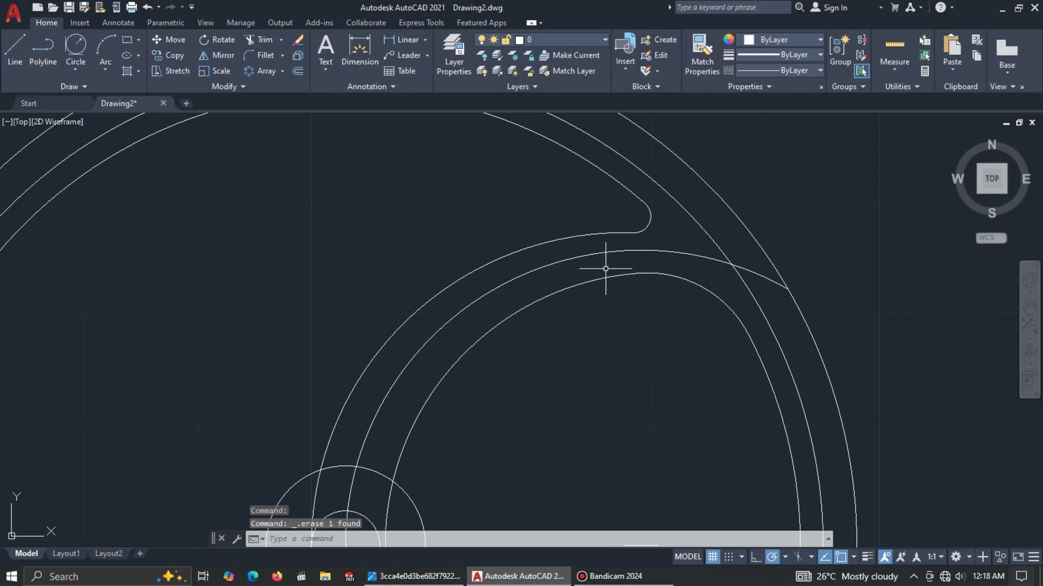
pyautogui.scroll(-3, 605, 269)
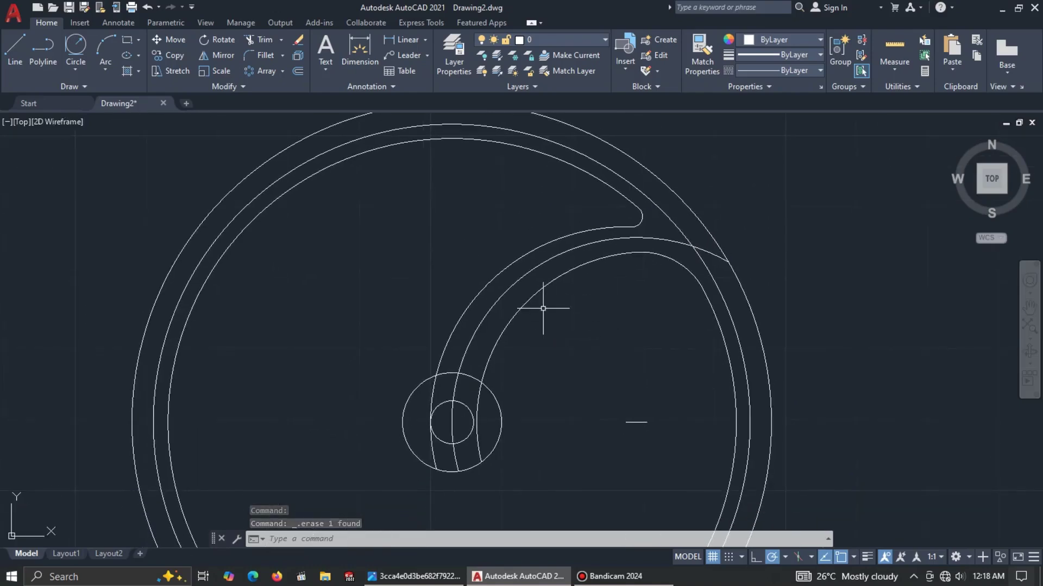
# Step: Trim the spoke's arc pieces inside the hub so they stop at the 14-diameter hub circle
pyautogui.write('tr')
pyautogui.press('Return')
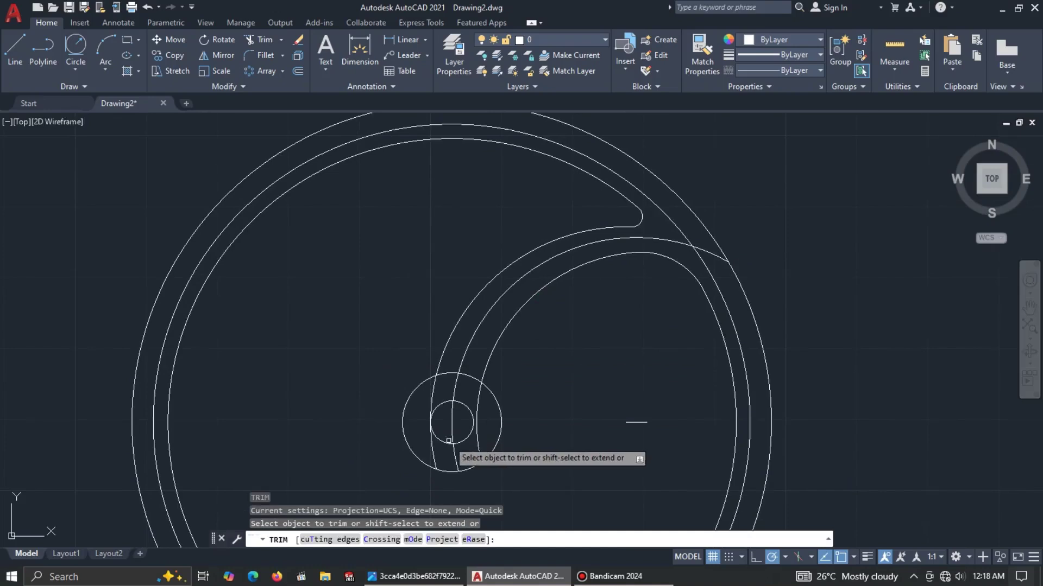
pyautogui.click(478, 391)
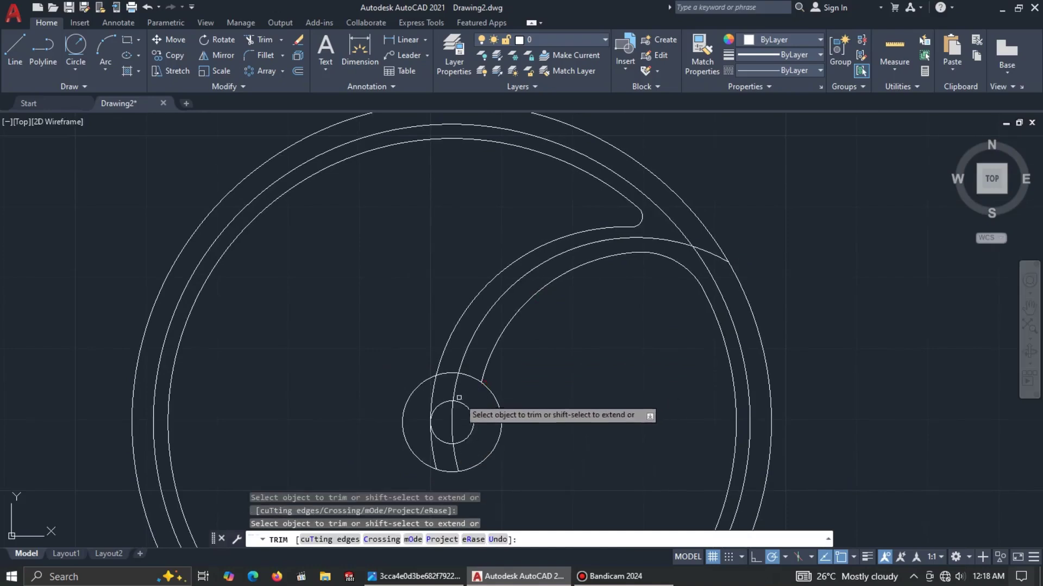
pyautogui.click(438, 392)
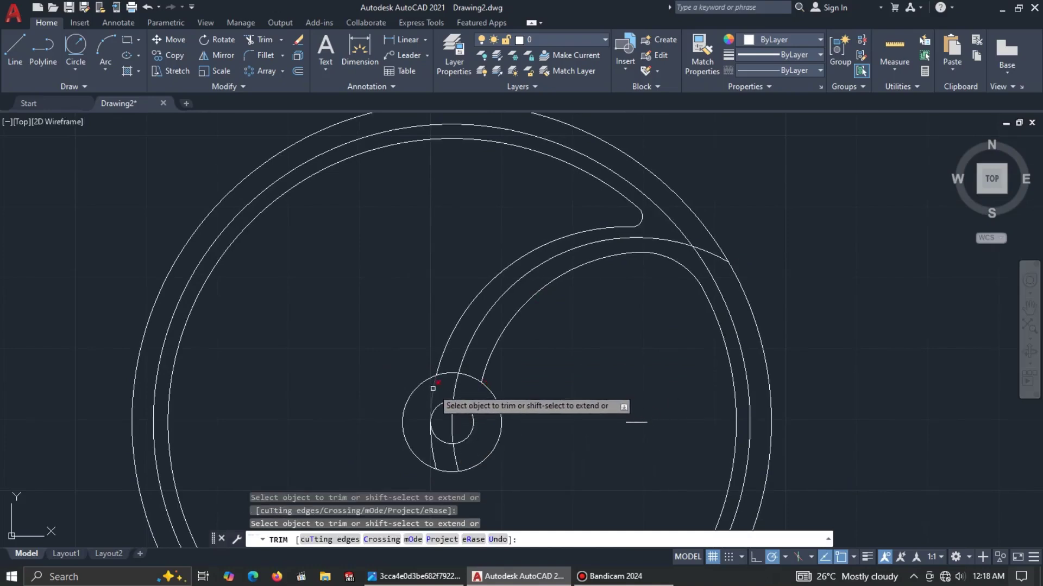
pyautogui.click(432, 453)
pyautogui.click(455, 458)
pyautogui.click(452, 429)
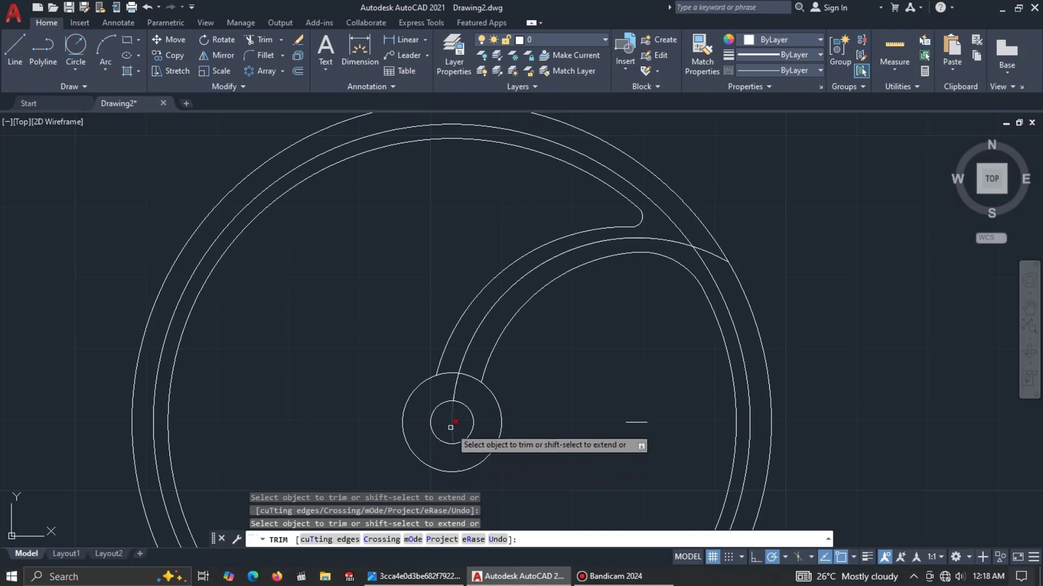
pyautogui.click(453, 395)
pyautogui.click(454, 385)
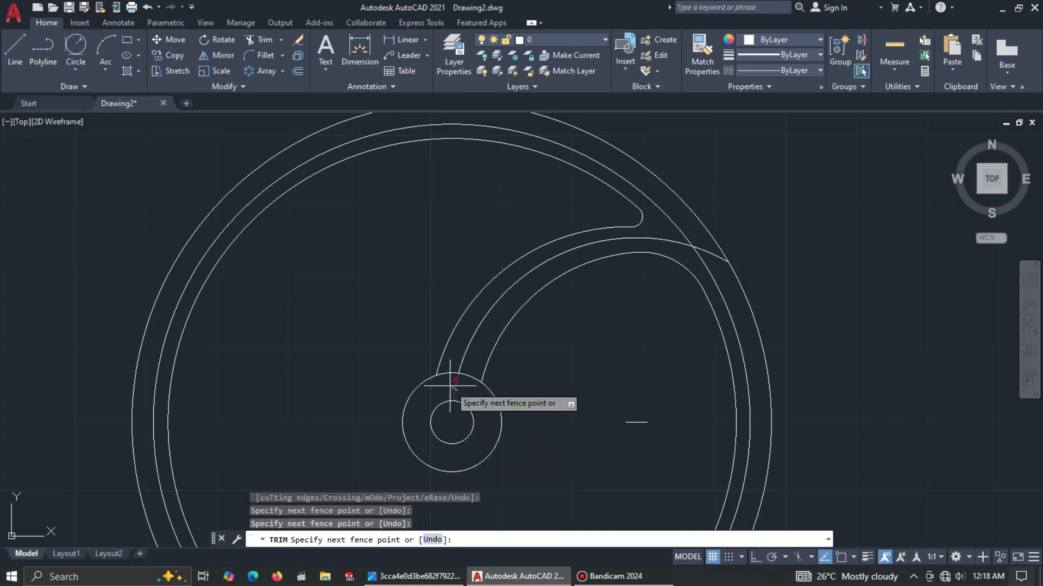
pyautogui.press('Return')
pyautogui.press('Escape')
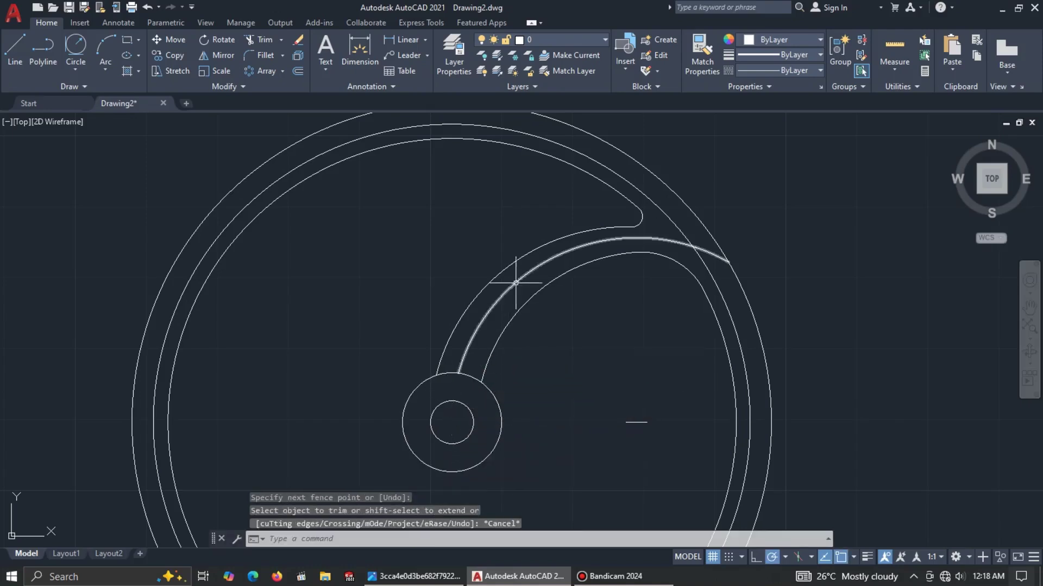
pyautogui.click(552, 258)
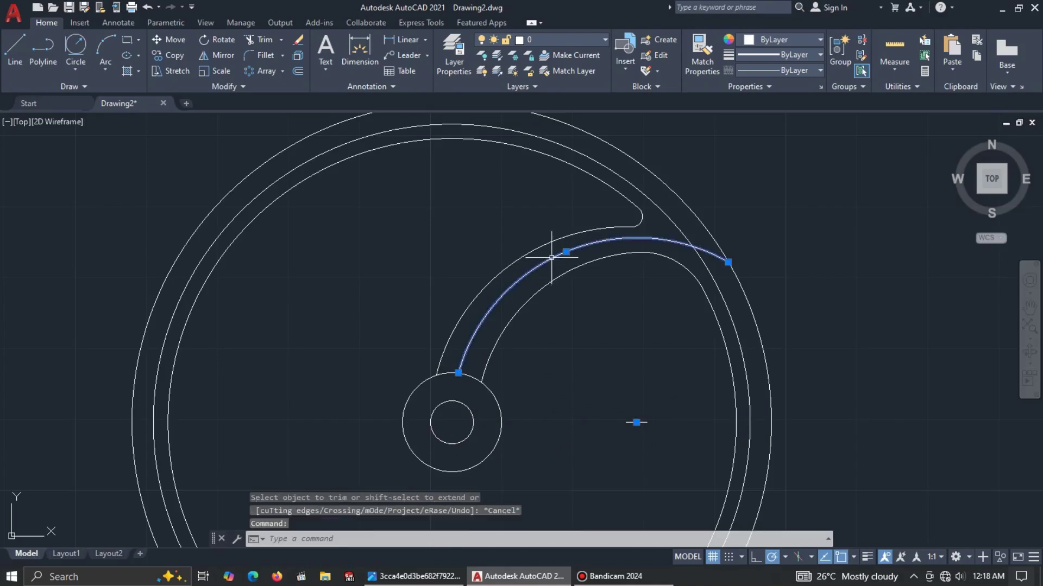
pyautogui.rightClick(558, 253)
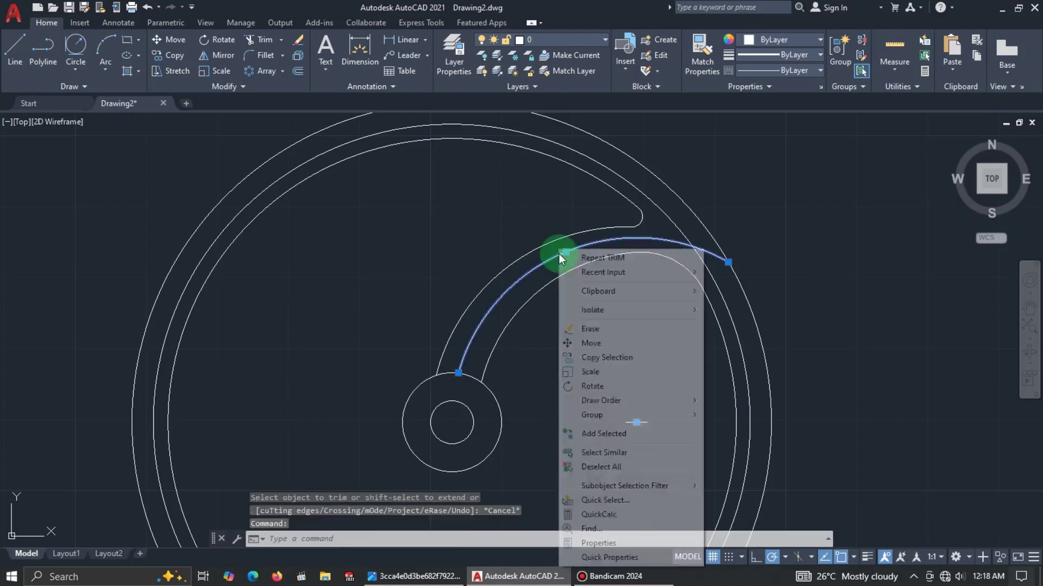
pyautogui.click(628, 464)
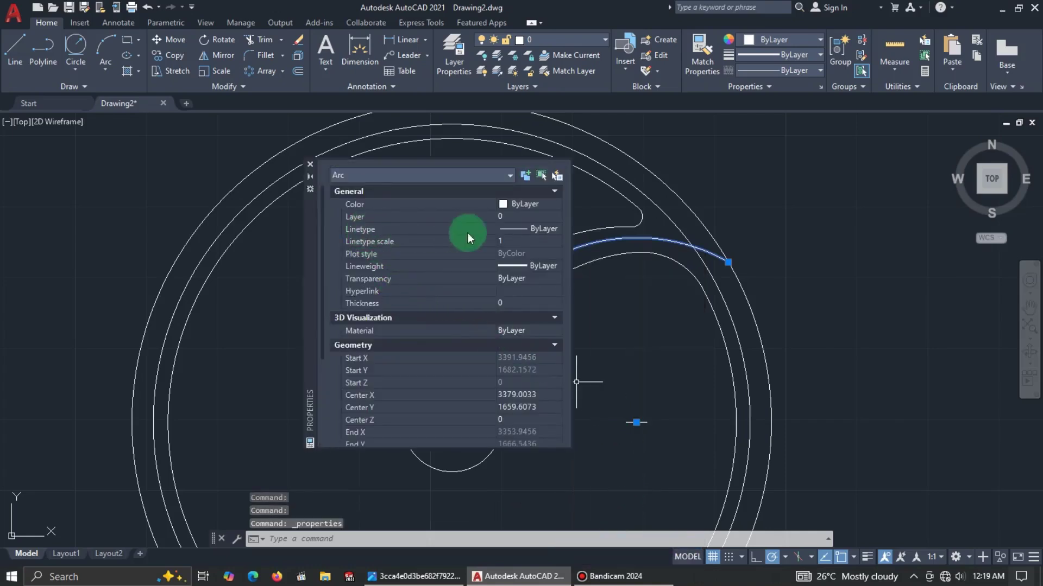
pyautogui.click(538, 234)
pyautogui.click(556, 229)
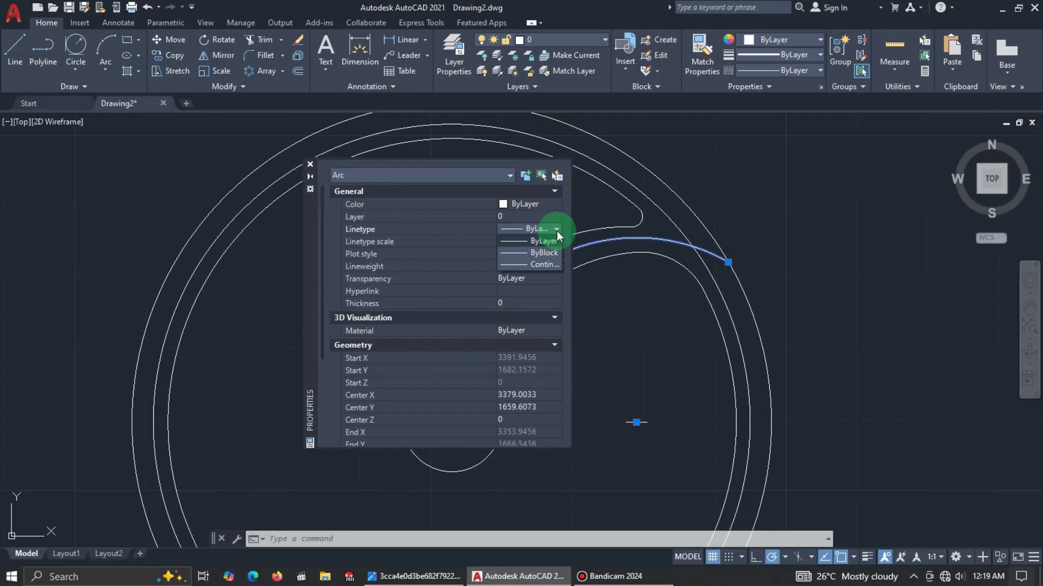
pyautogui.click(556, 231)
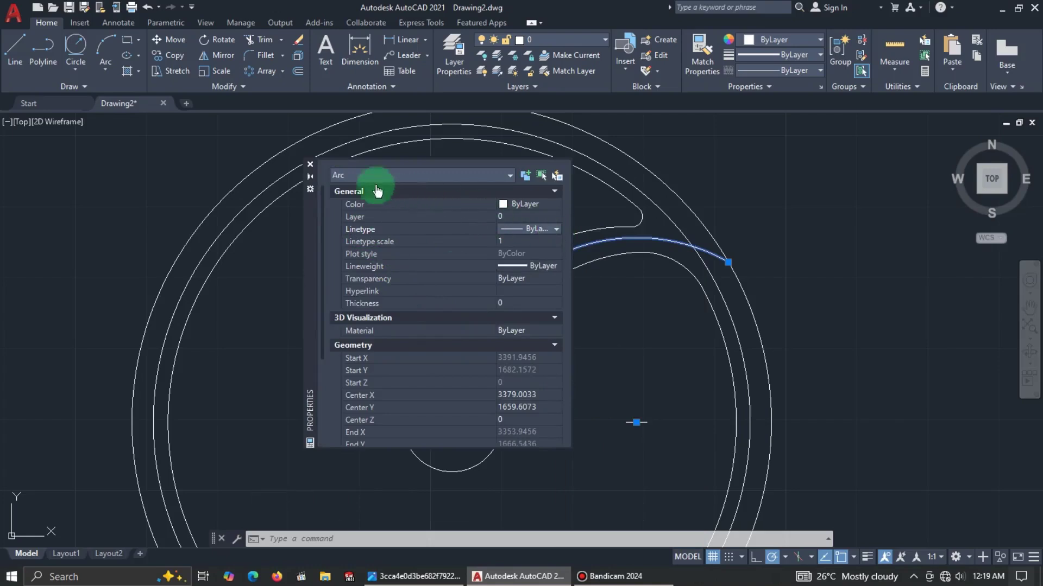
pyautogui.click(411, 230)
pyautogui.click(531, 228)
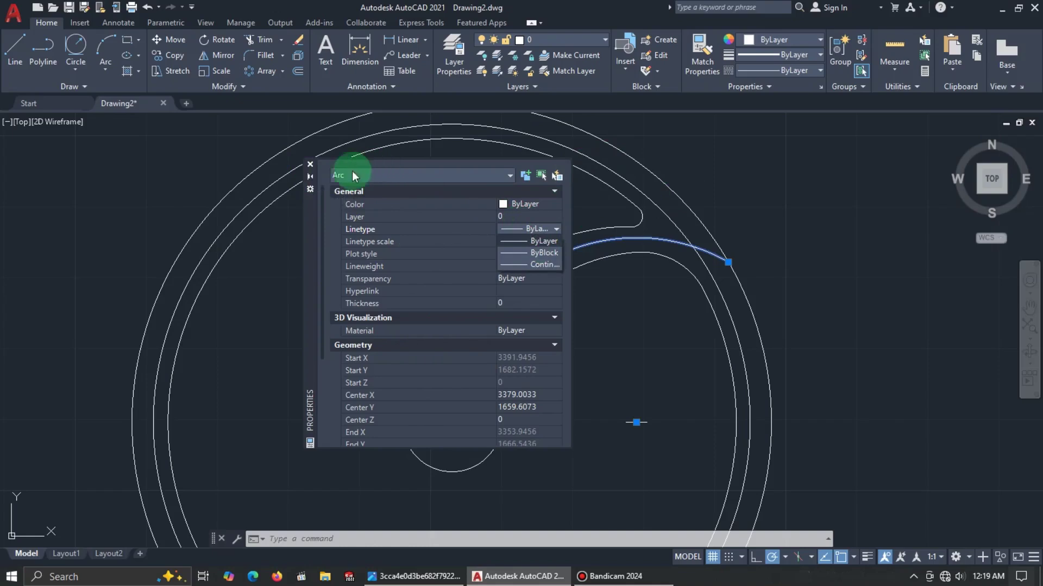
pyautogui.click(314, 167)
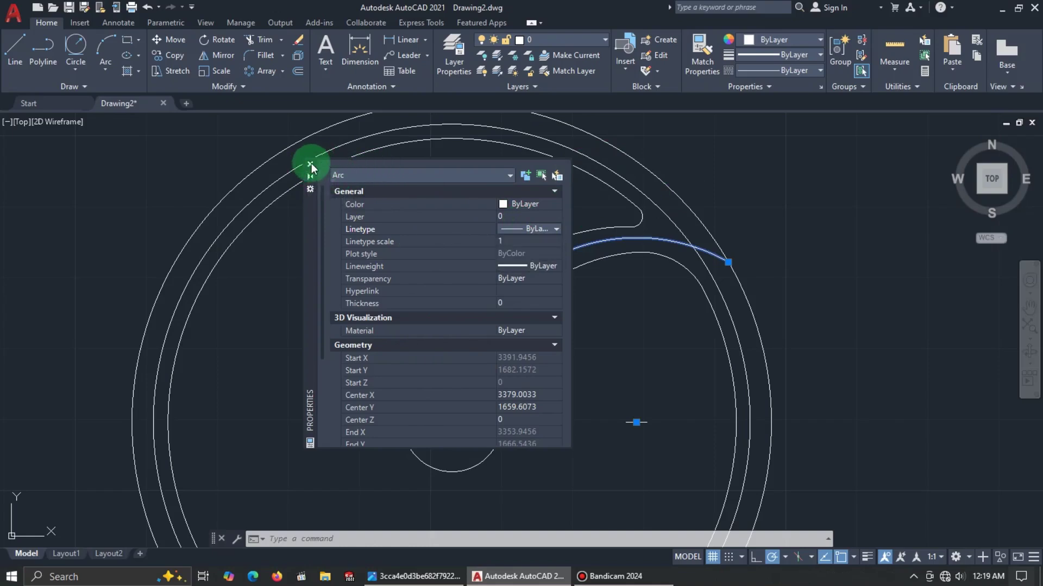
pyautogui.click(310, 164)
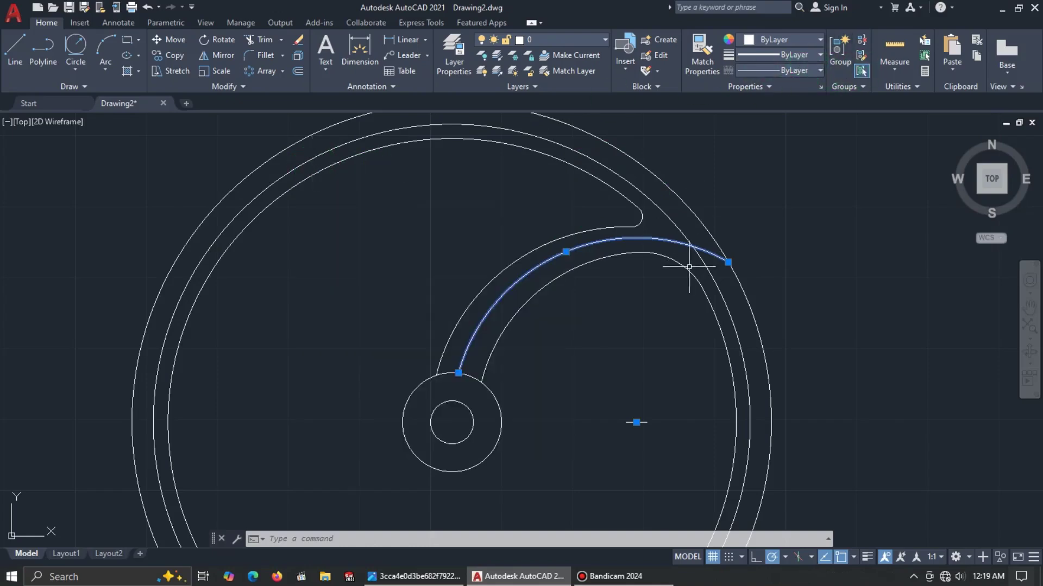
# Step: Load the CENTER2 linetype from acadiso.lin through the Linetype Manager
pyautogui.click(818, 70)
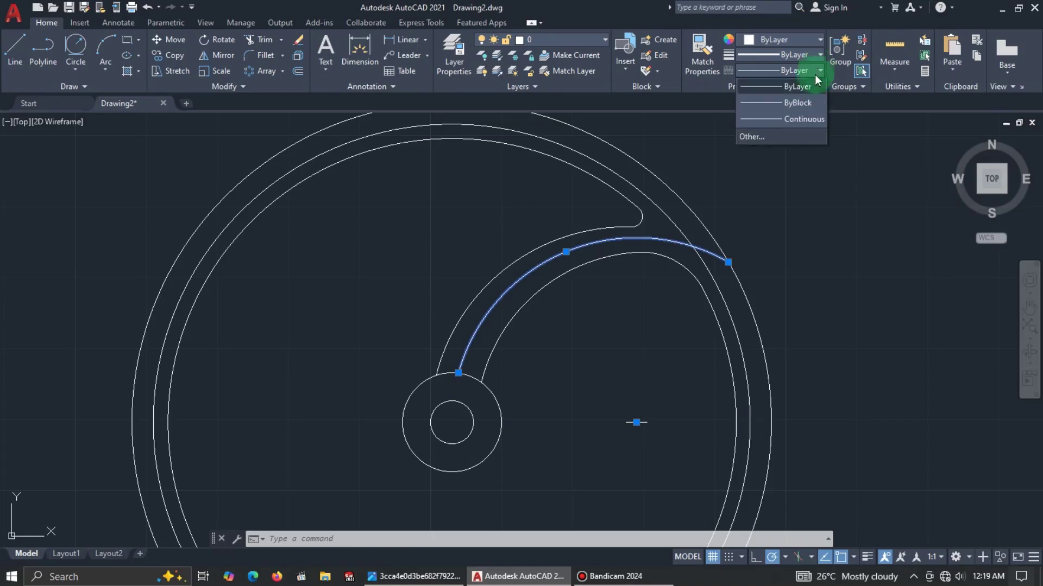
pyautogui.click(752, 136)
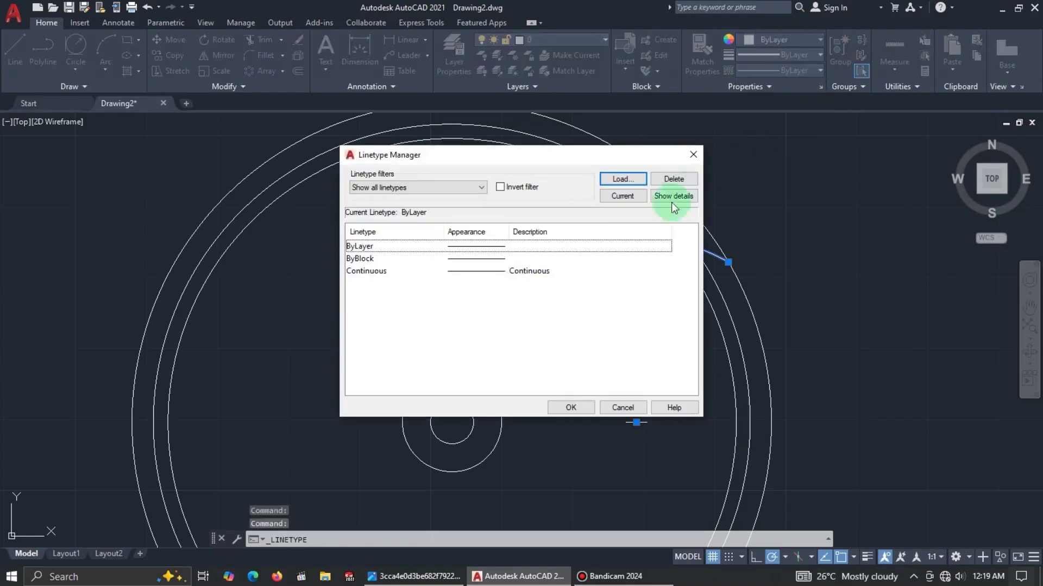
pyautogui.click(619, 179)
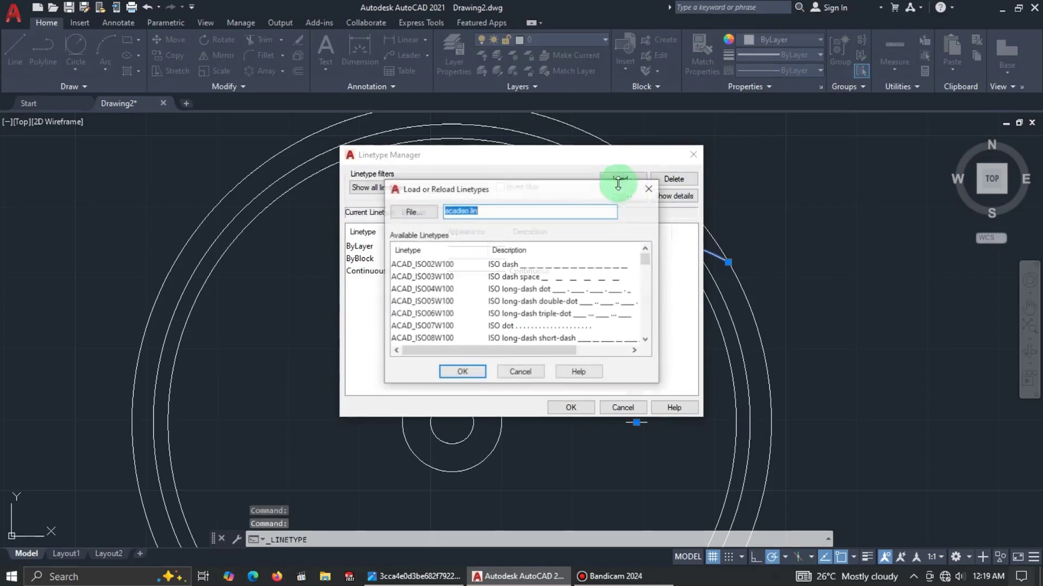
pyautogui.scroll(-3, 543, 304)
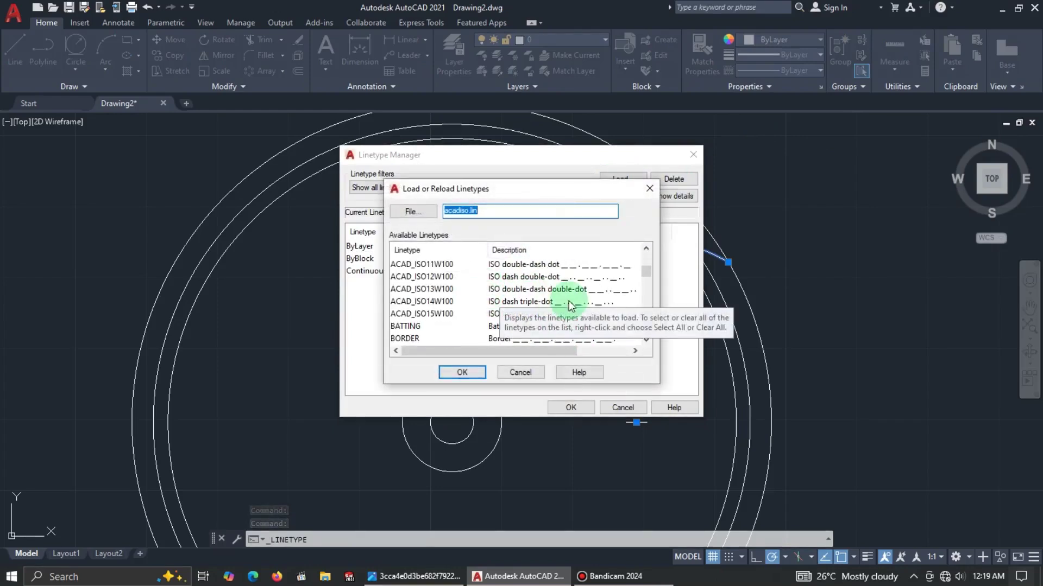
pyautogui.scroll(3, 478, 289)
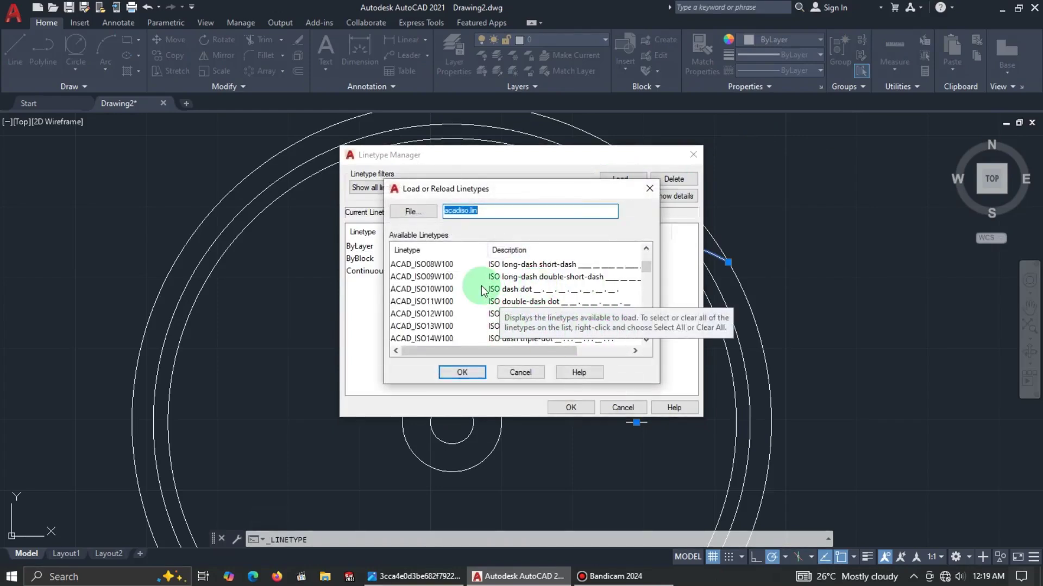
pyautogui.scroll(-5, 455, 325)
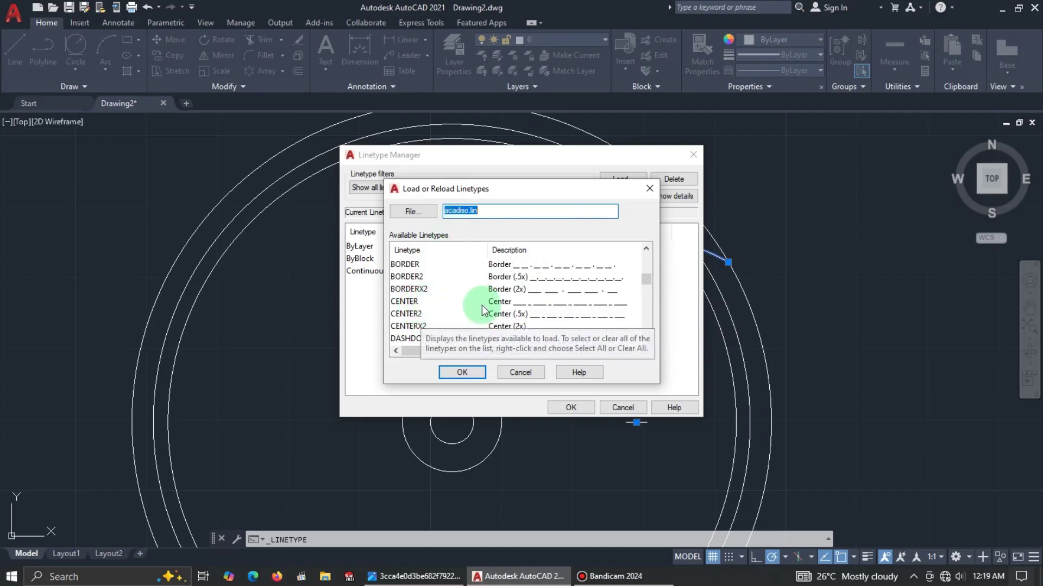
pyautogui.click(431, 315)
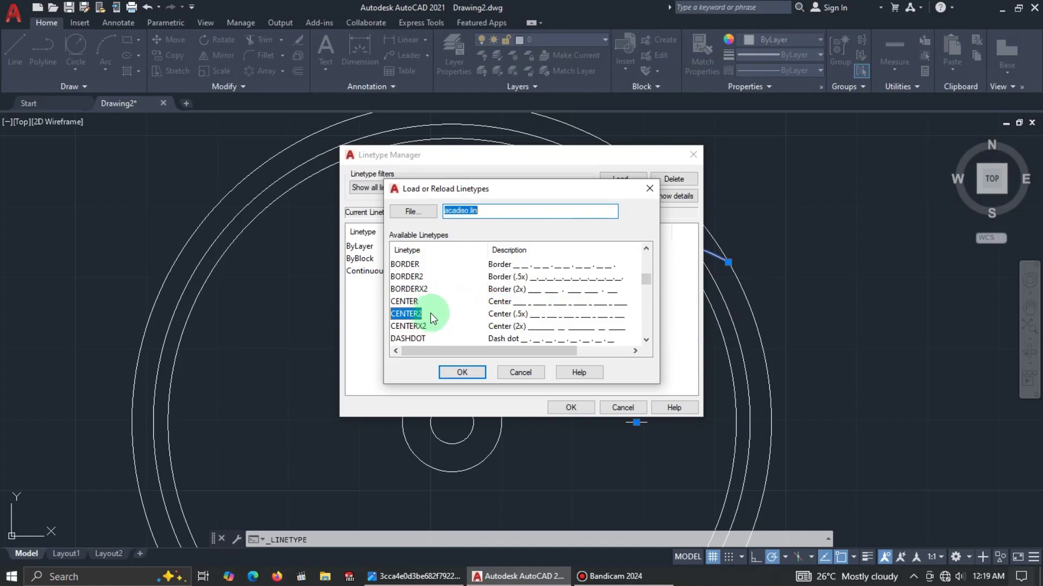
pyautogui.click(468, 373)
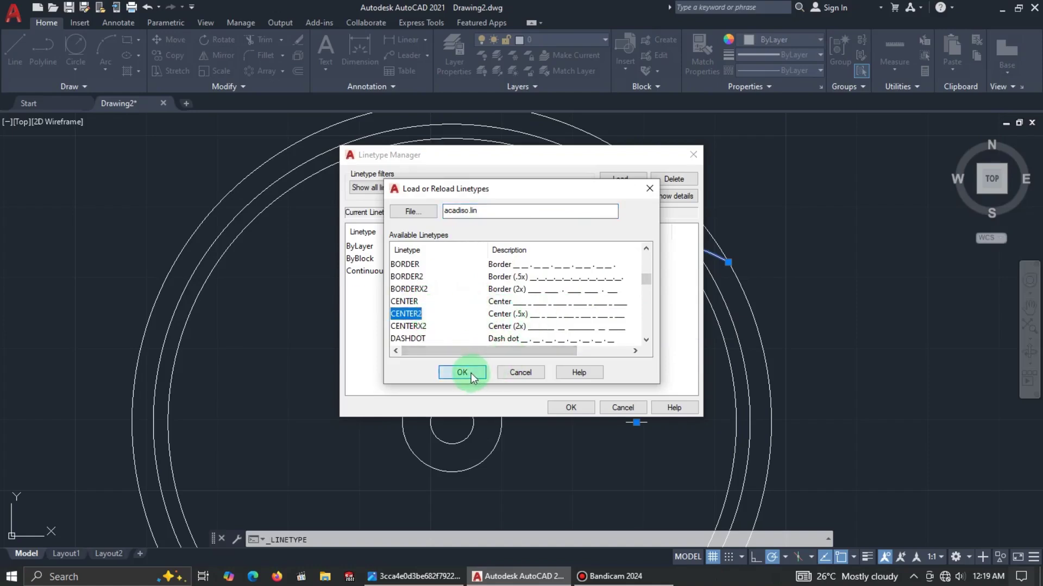
pyautogui.click(562, 271)
pyautogui.click(584, 409)
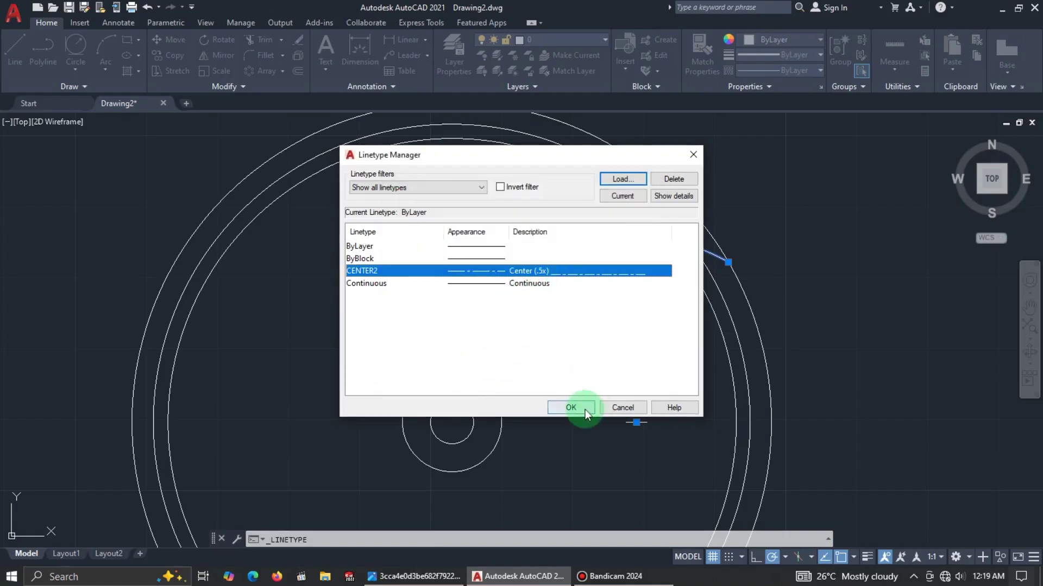
pyautogui.click(574, 250)
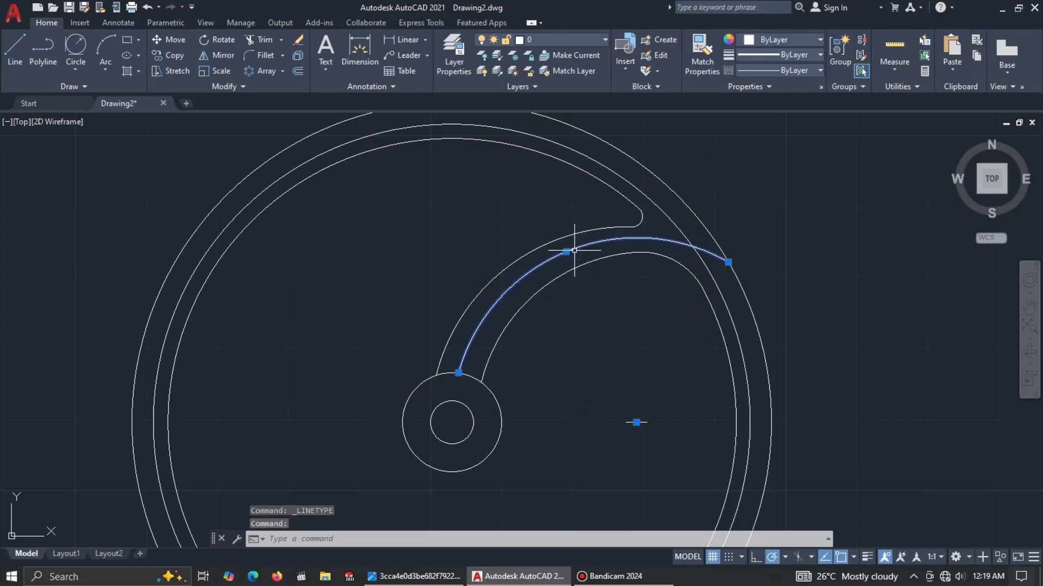
pyautogui.click(813, 70)
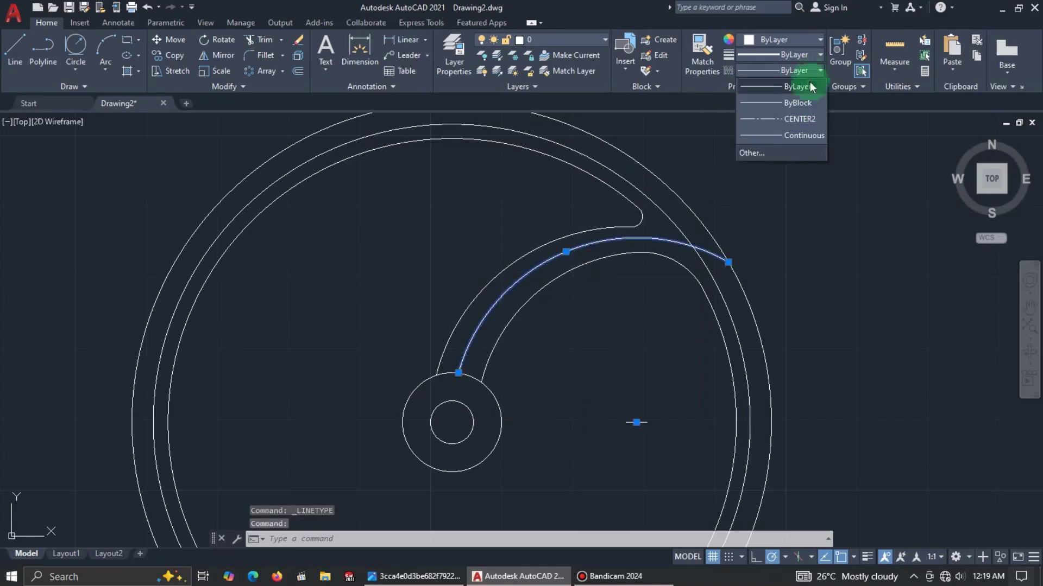
# Step: Give the spoke's middle arc the CENTER2 linetype, then reset the current linetype to Continuous
pyautogui.click(789, 119)
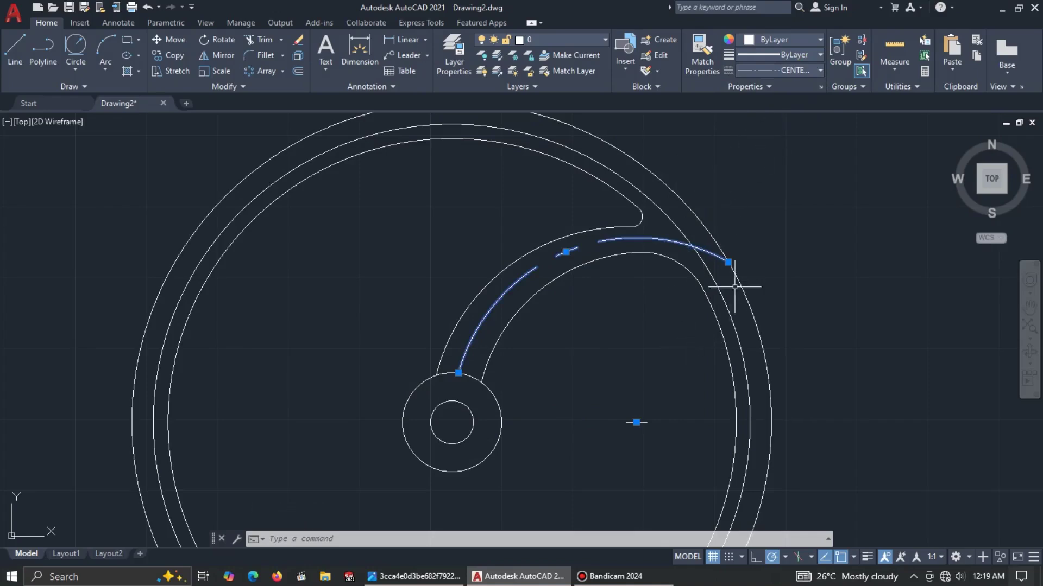
pyautogui.press('Escape')
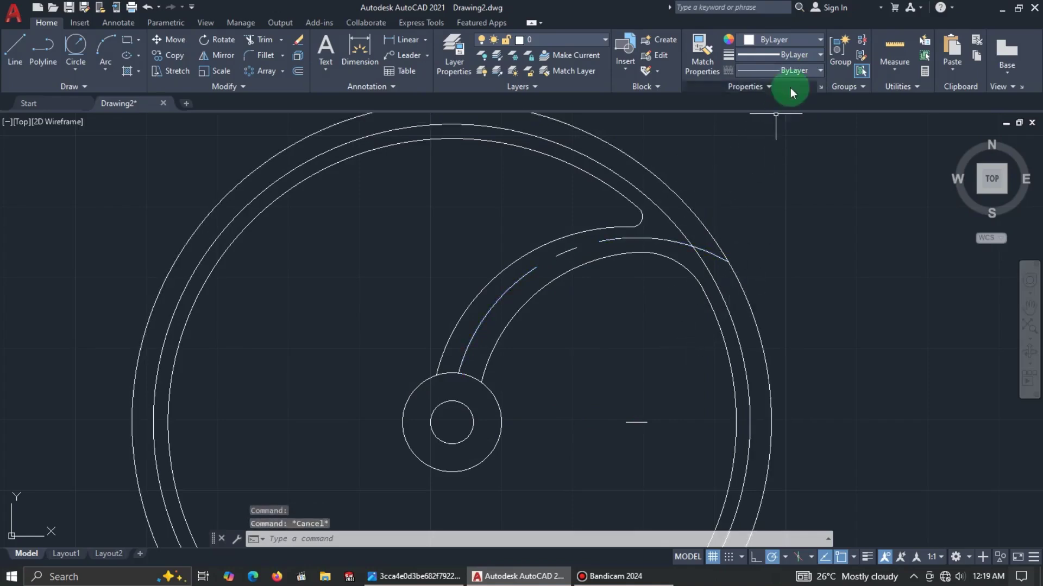
pyautogui.click(807, 70)
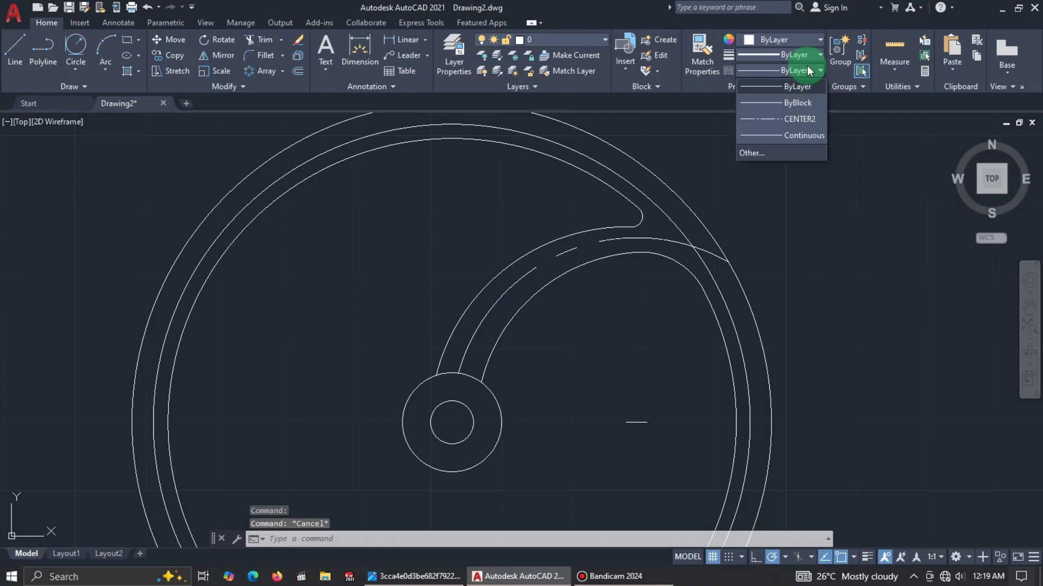
pyautogui.click(800, 136)
pyautogui.scroll(-3, 565, 391)
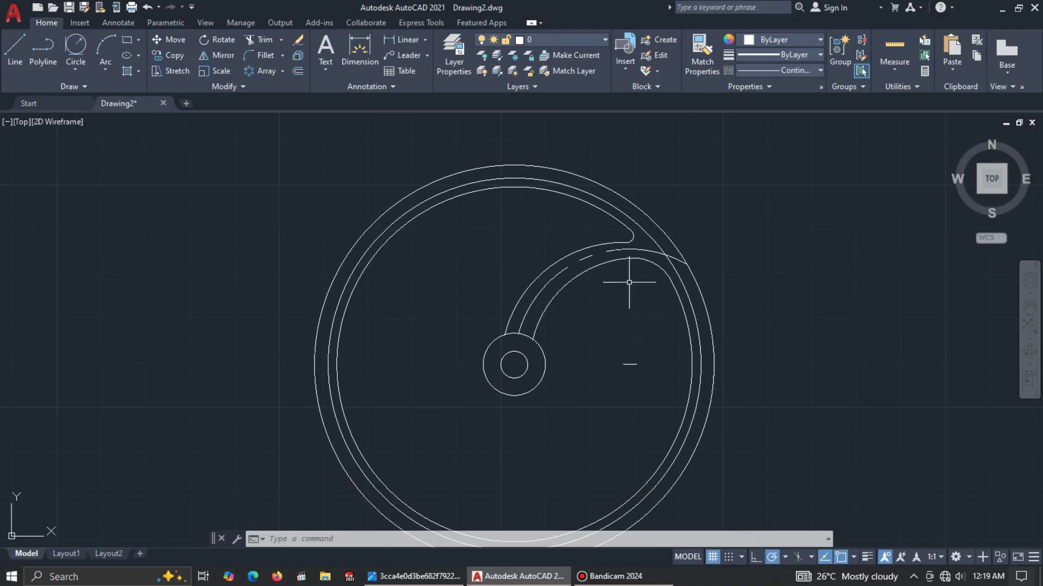
pyautogui.hotkey('alt', 'Tab')
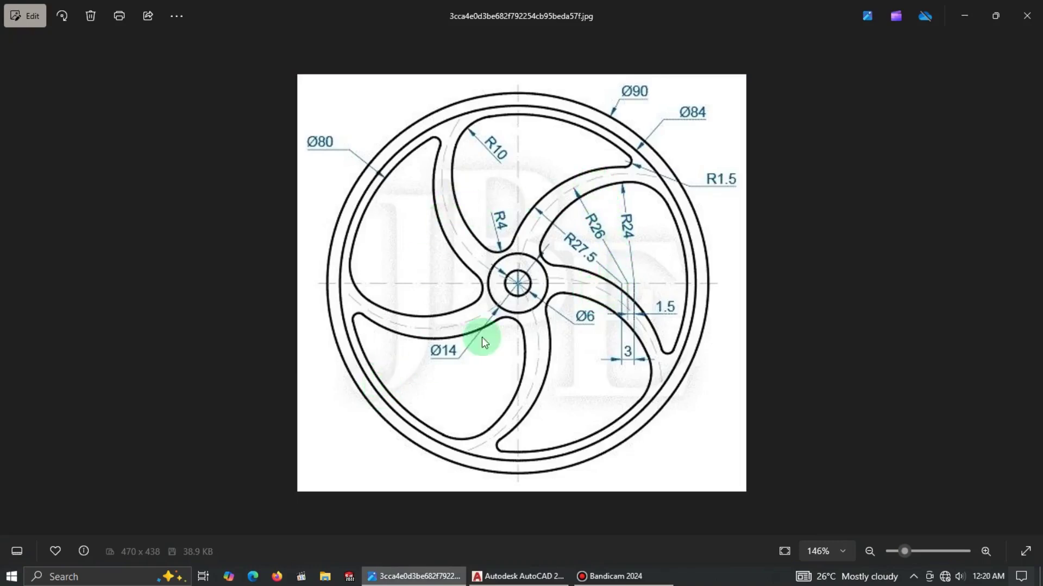
pyautogui.hotkey('alt', 'Tab')
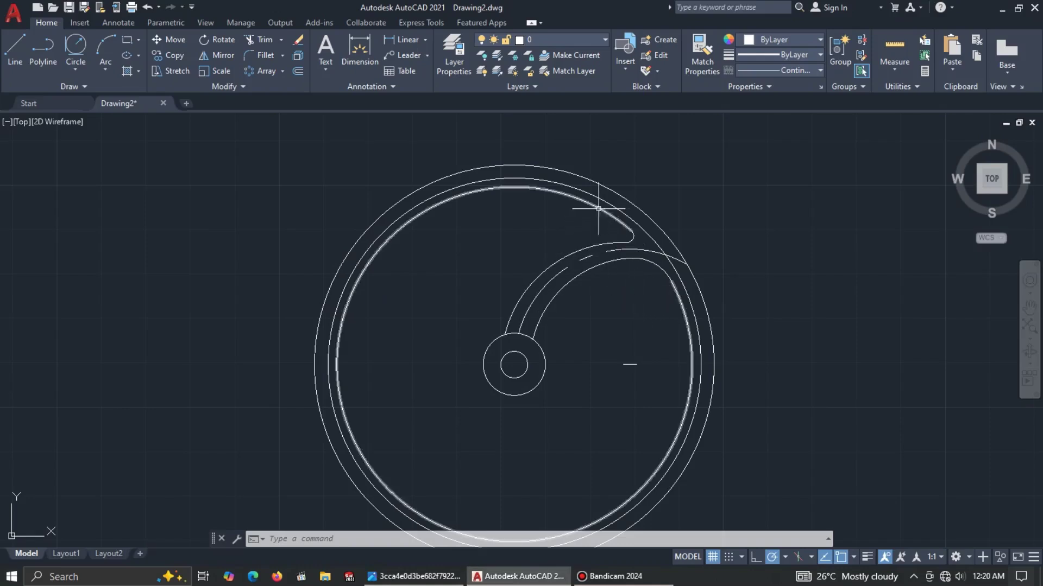
# Step: Window-select the spoke's arcs, adding the outer spoke arc to the selection
pyautogui.click(514, 216)
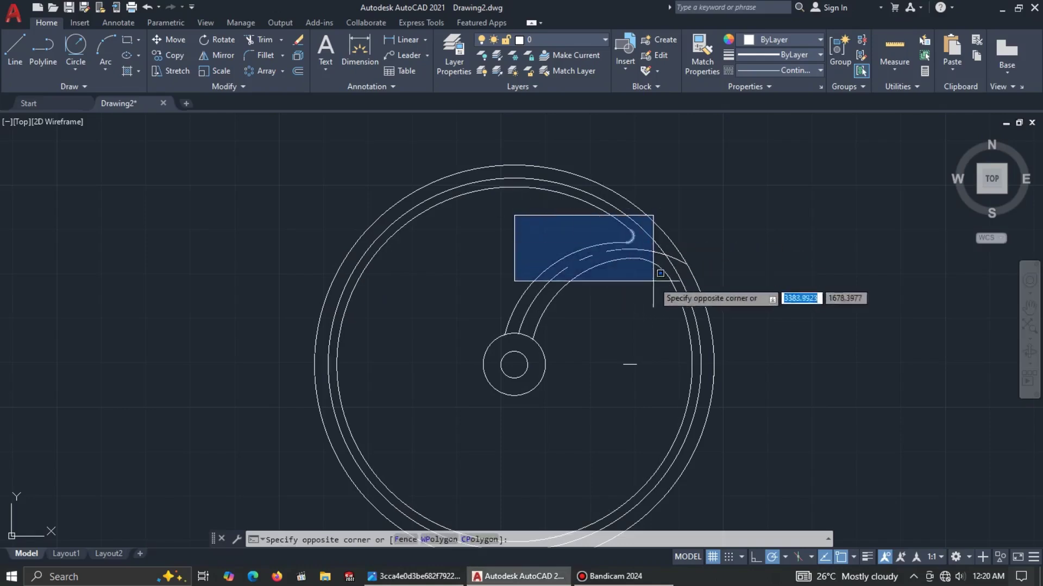
pyautogui.click(706, 348)
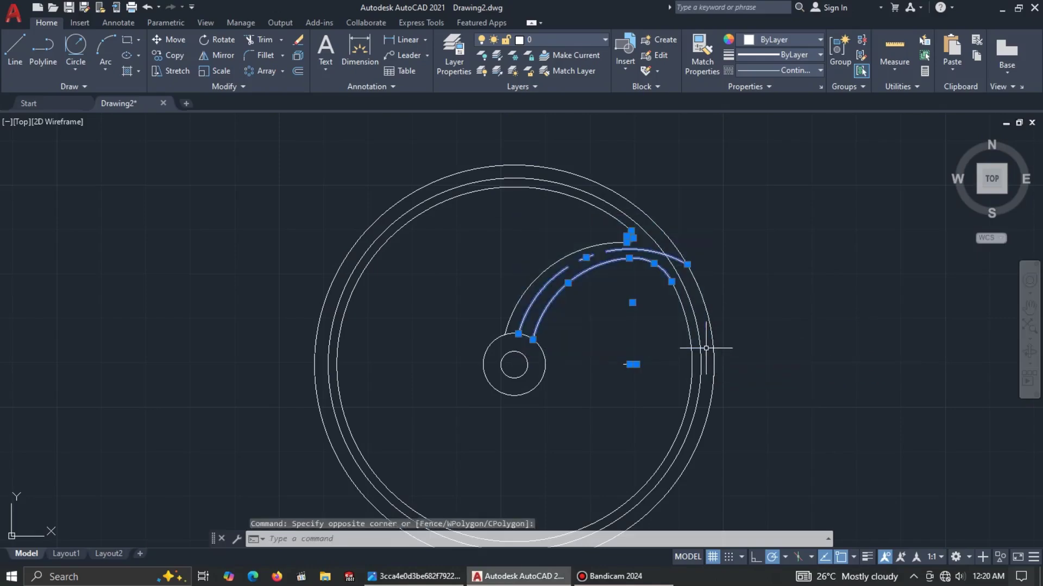
pyautogui.click(568, 256)
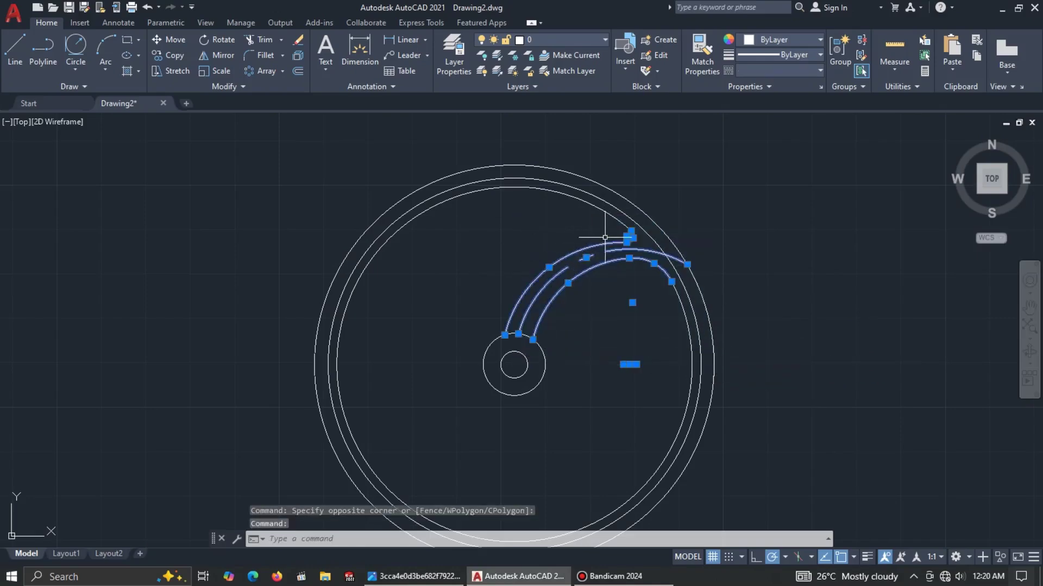
pyautogui.scroll(3, 605, 238)
pyautogui.scroll(-3, 612, 232)
pyautogui.scroll(-2, 558, 350)
pyautogui.scroll(2, 564, 324)
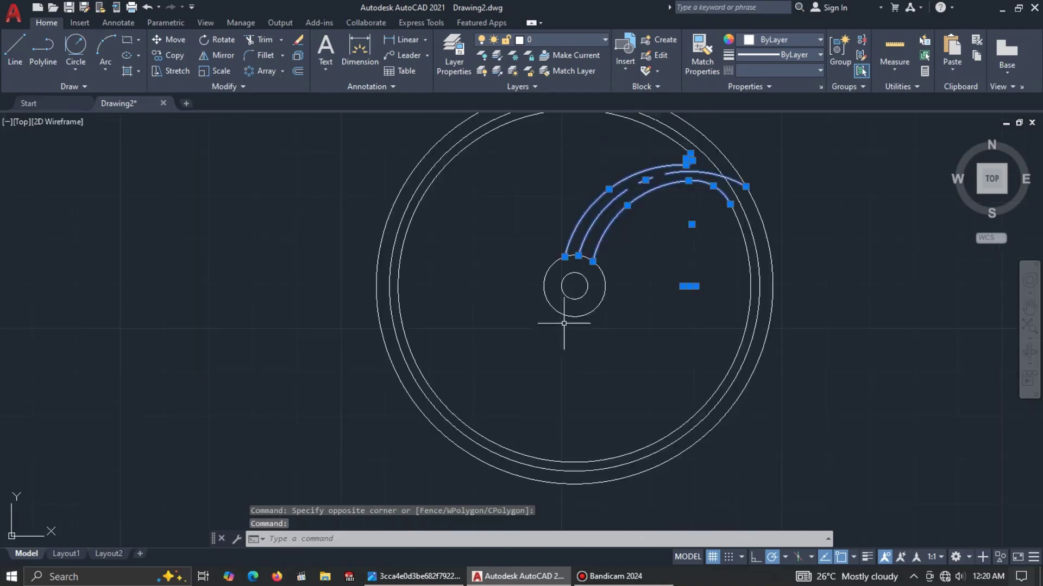
pyautogui.moveTo(621, 264); pyautogui.dragTo(600, 290, button='middle')
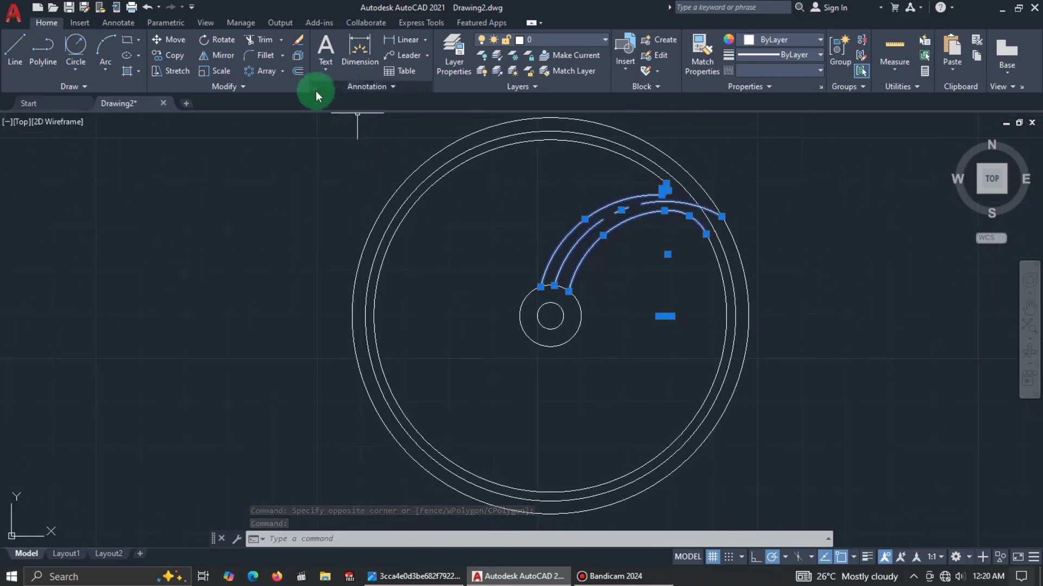
# Step: Polar-array the selected spoke 5 times around the hub centre
pyautogui.click(282, 71)
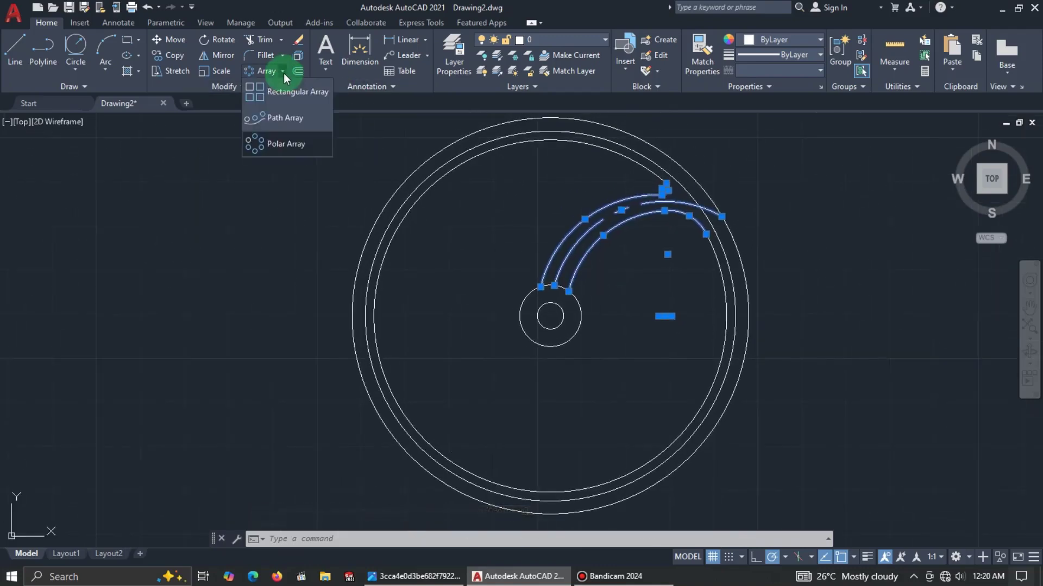
pyautogui.click(274, 144)
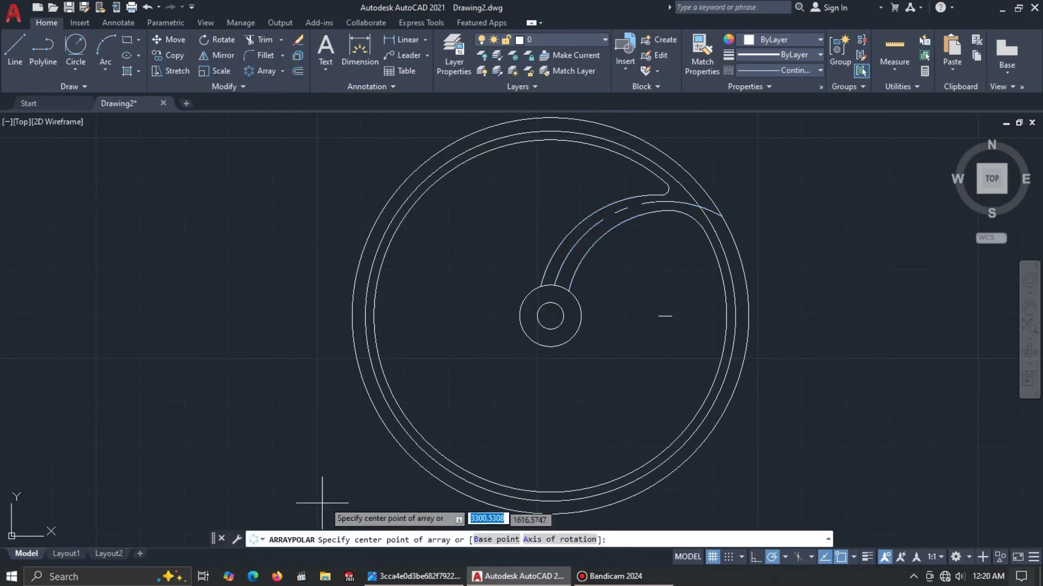
pyautogui.click(550, 316)
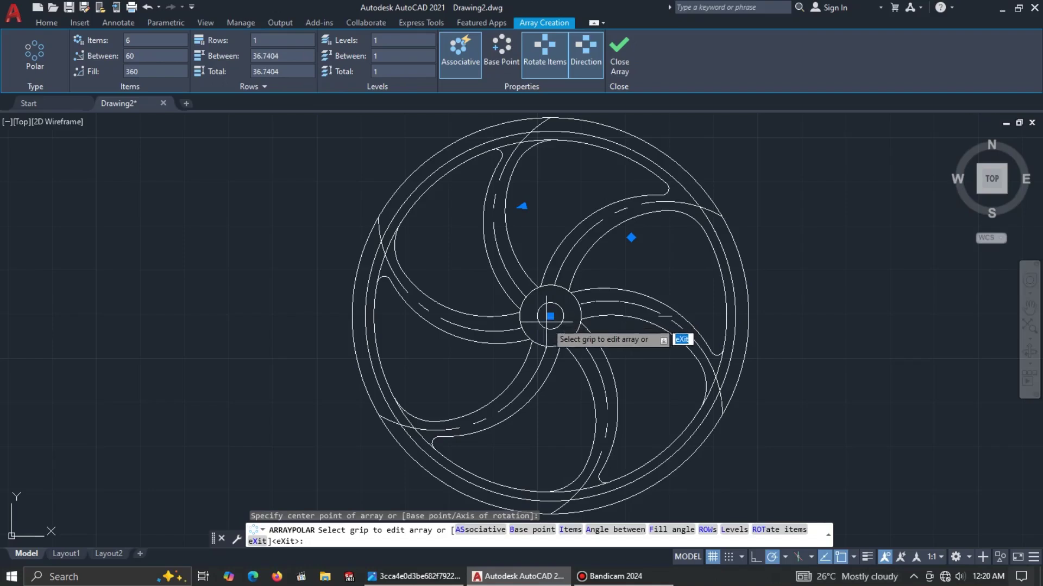
pyautogui.click(96, 41)
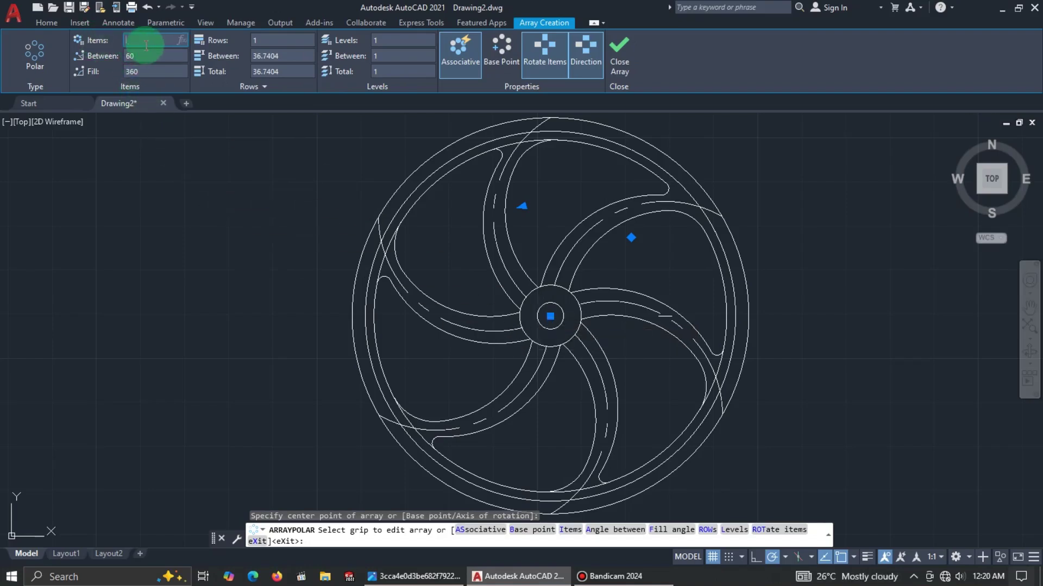
pyautogui.write('5')
pyautogui.press('Return')
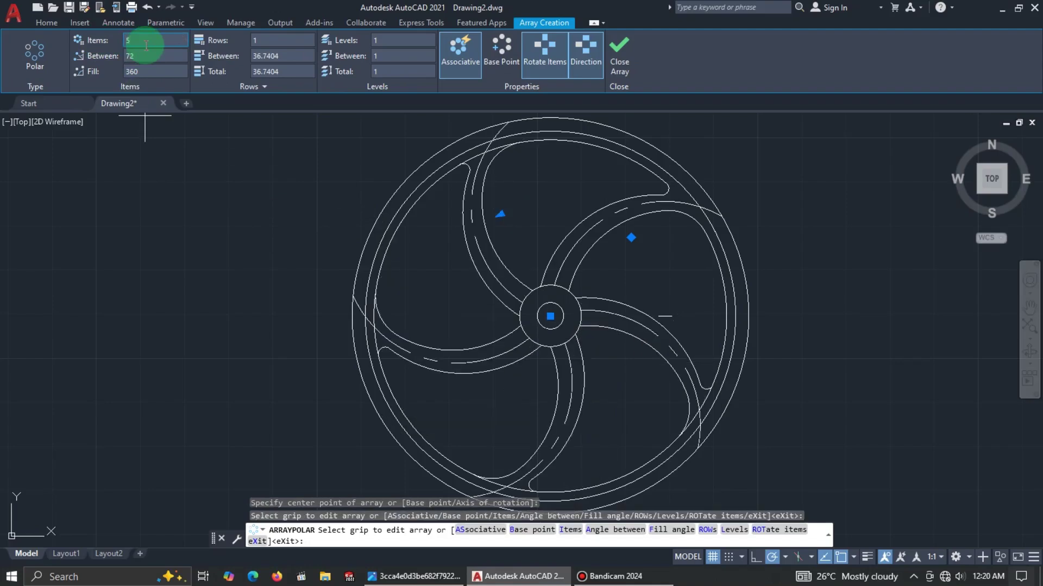
pyautogui.click(619, 52)
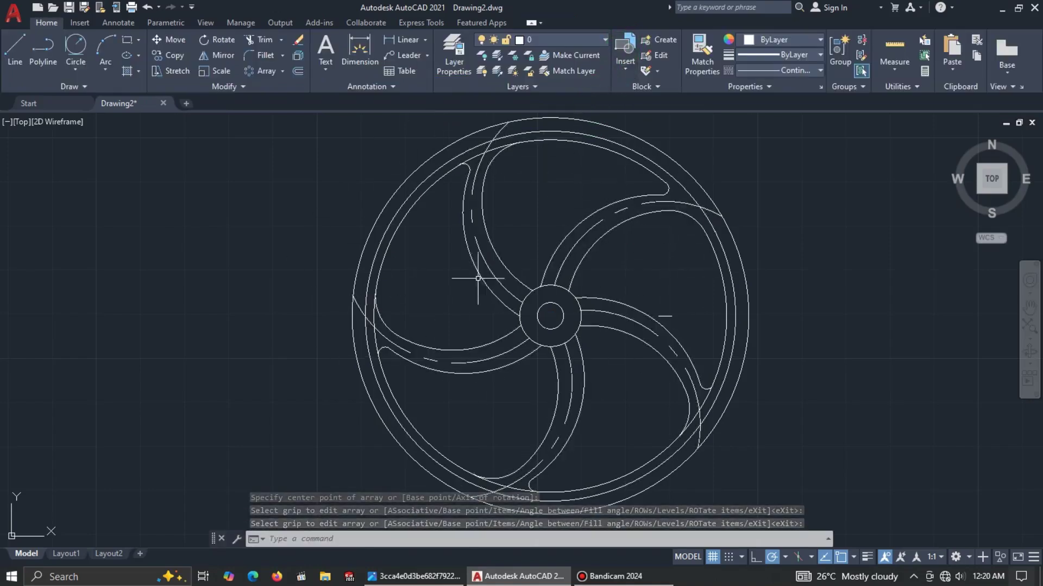
# Step: Select the five-spoke polar array and explode it with X
pyautogui.write('tr')
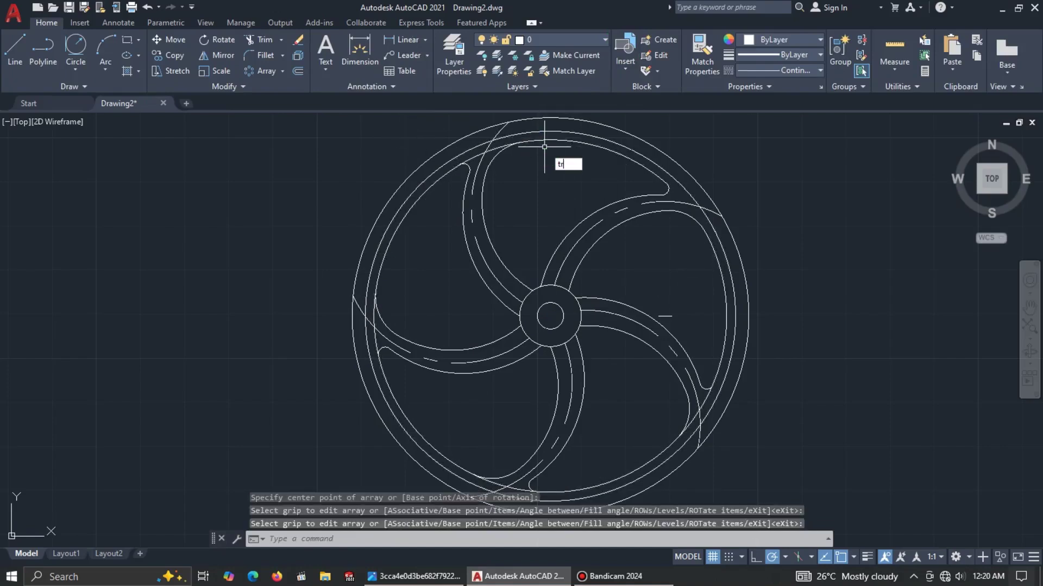
pyautogui.press('Return')
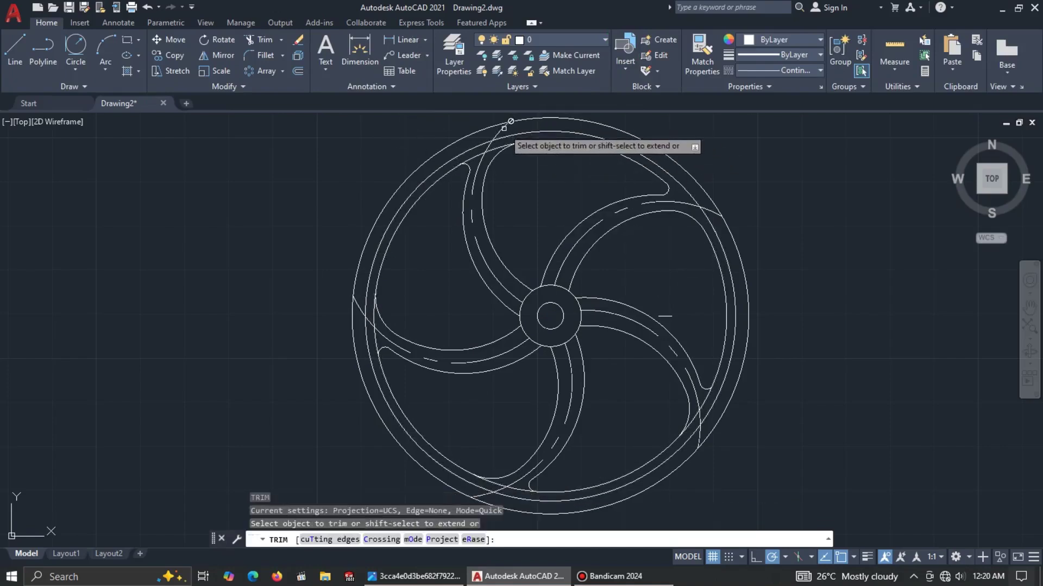
pyautogui.press('Escape')
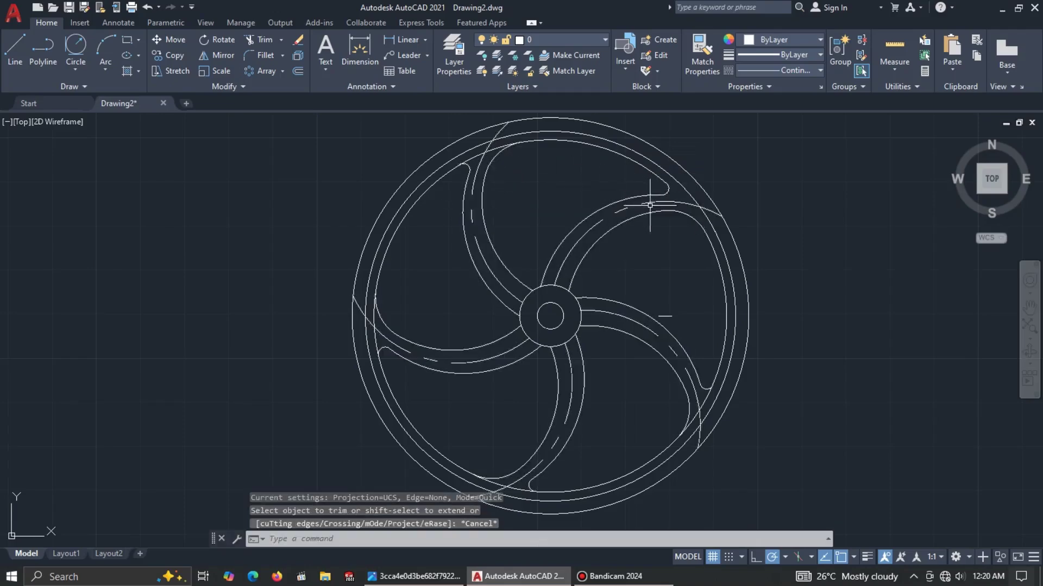
pyautogui.click(617, 201)
pyautogui.press('Escape')
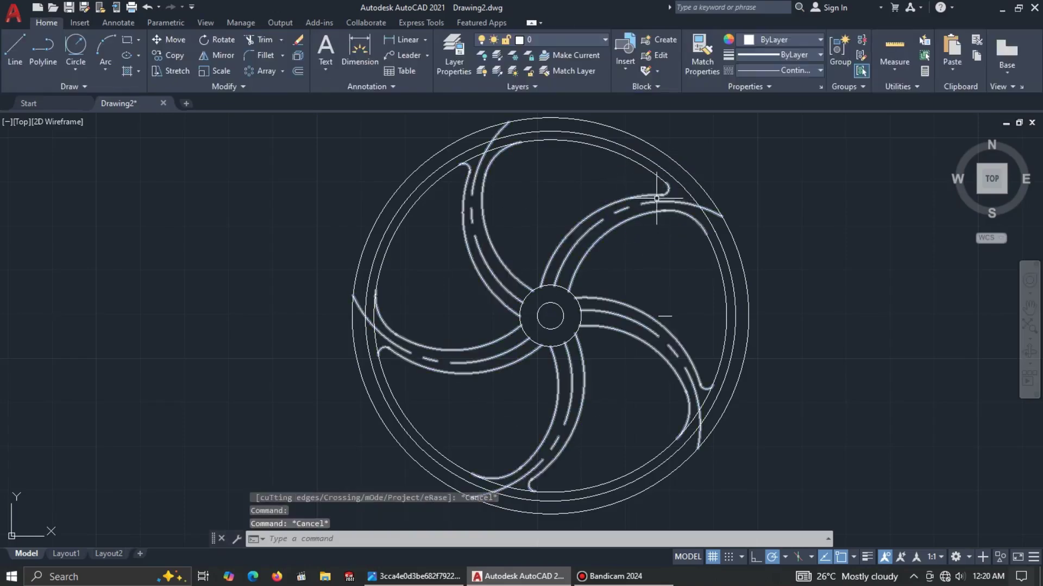
pyautogui.click(590, 211)
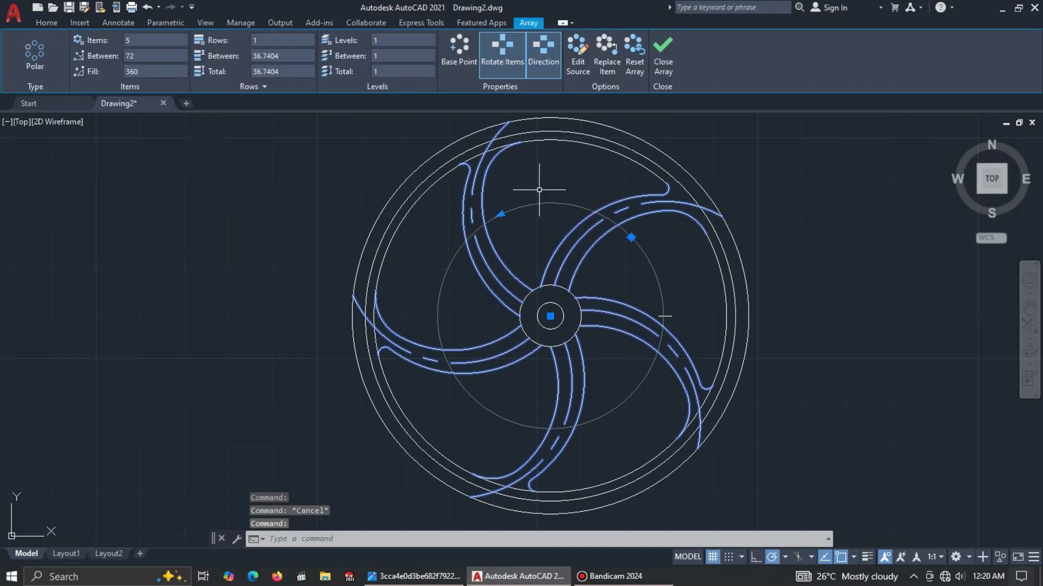
pyautogui.click(46, 22)
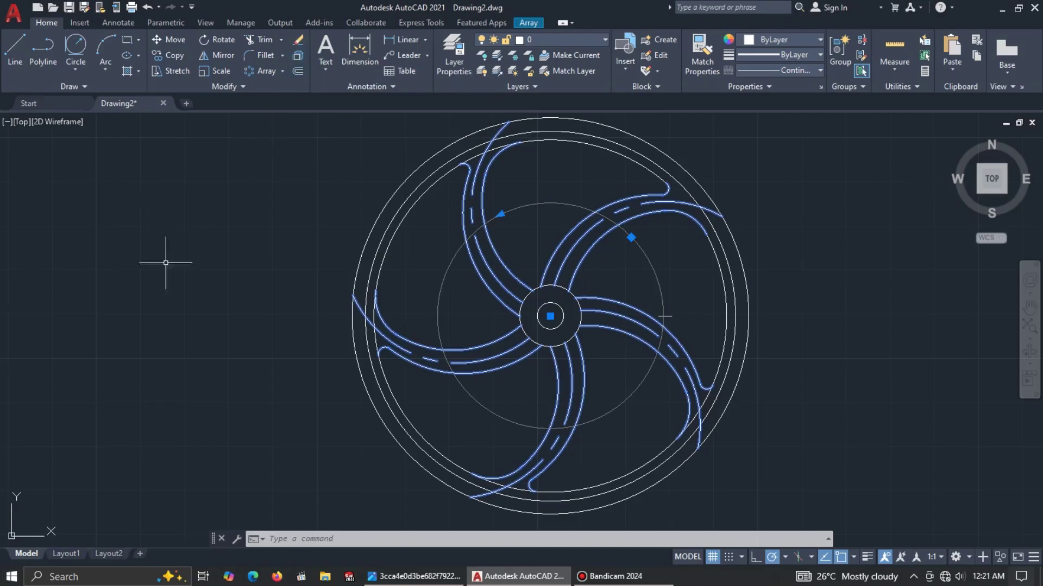
pyautogui.write('X')
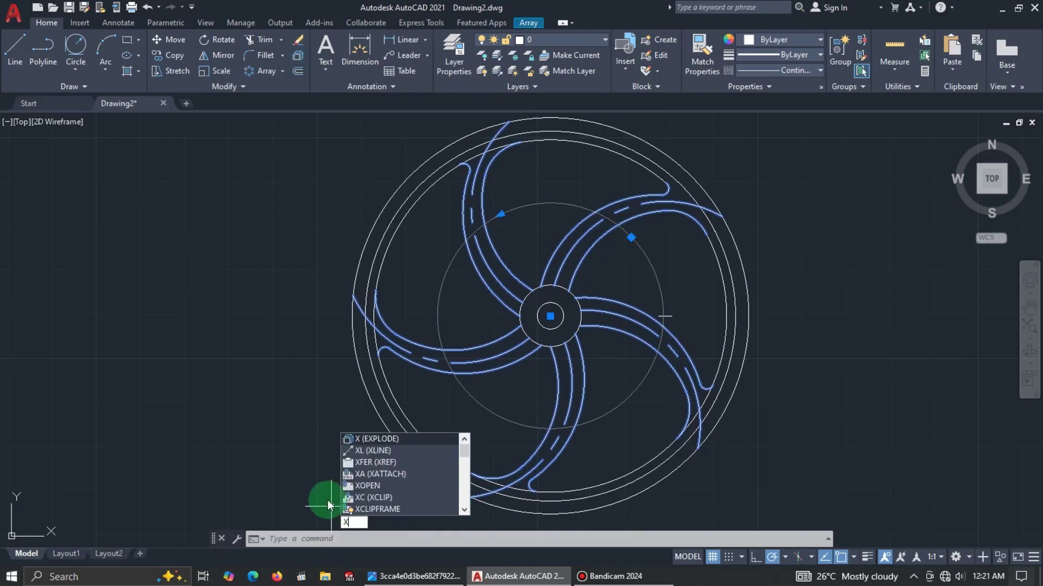
pyautogui.press('Return')
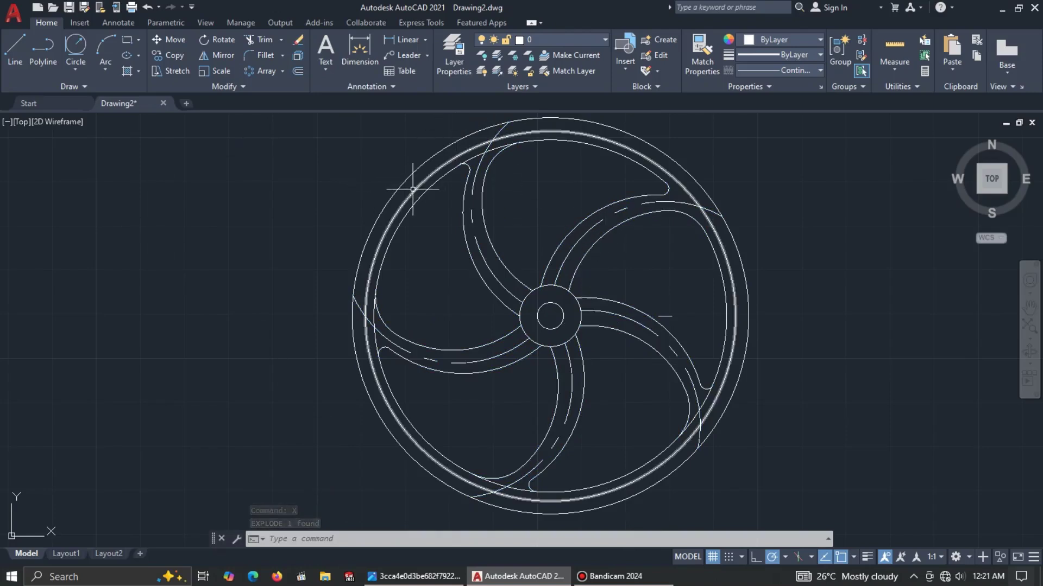
# Step: Trim the stray spoke segment crossing between the two outer rim circles
pyautogui.write('tr')
pyautogui.press('Return')
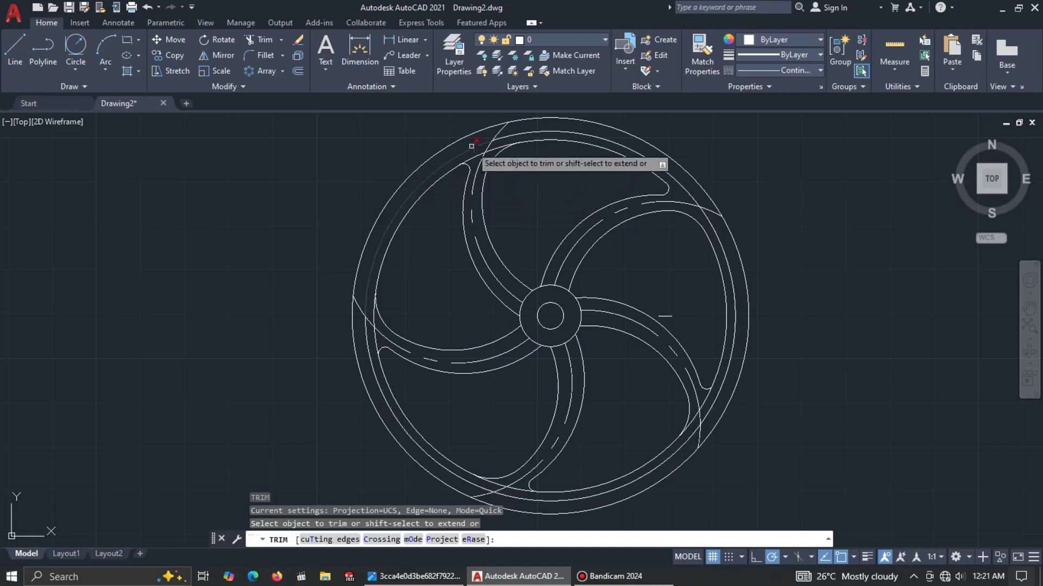
pyautogui.click(498, 129)
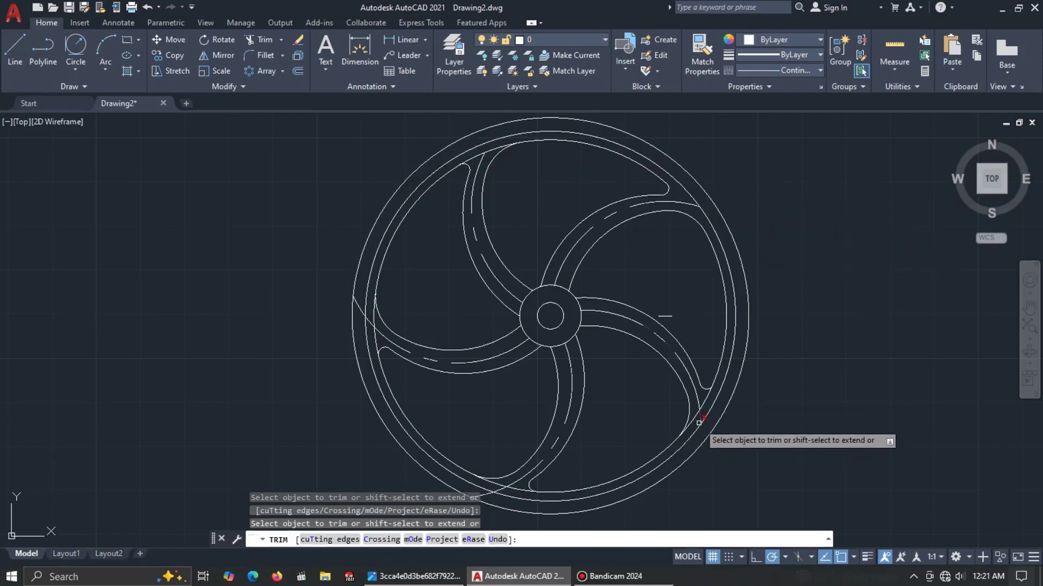
pyautogui.scroll(5, 489, 485)
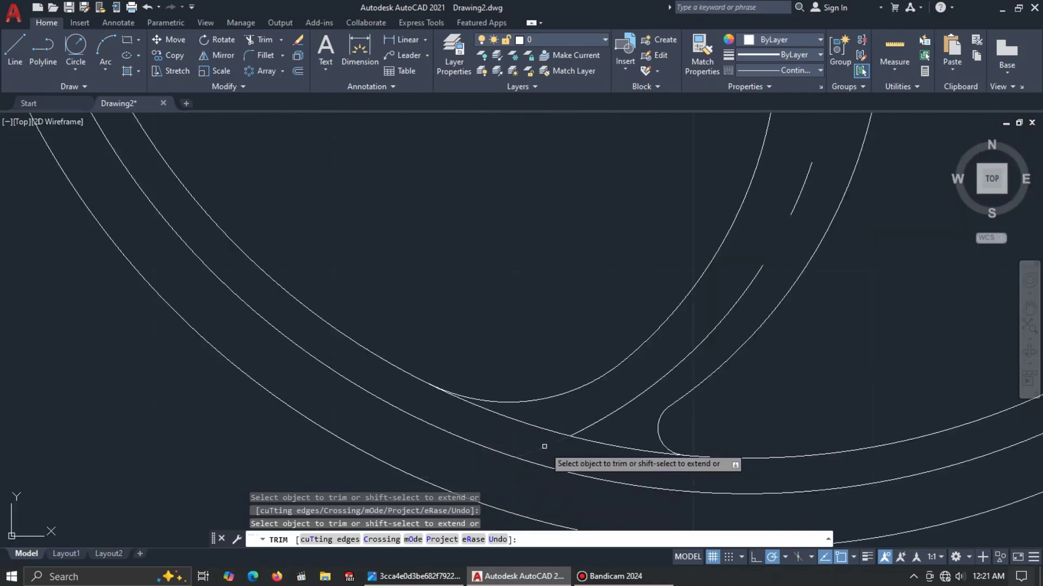
pyautogui.scroll(-5, 544, 446)
pyautogui.scroll(6, 410, 263)
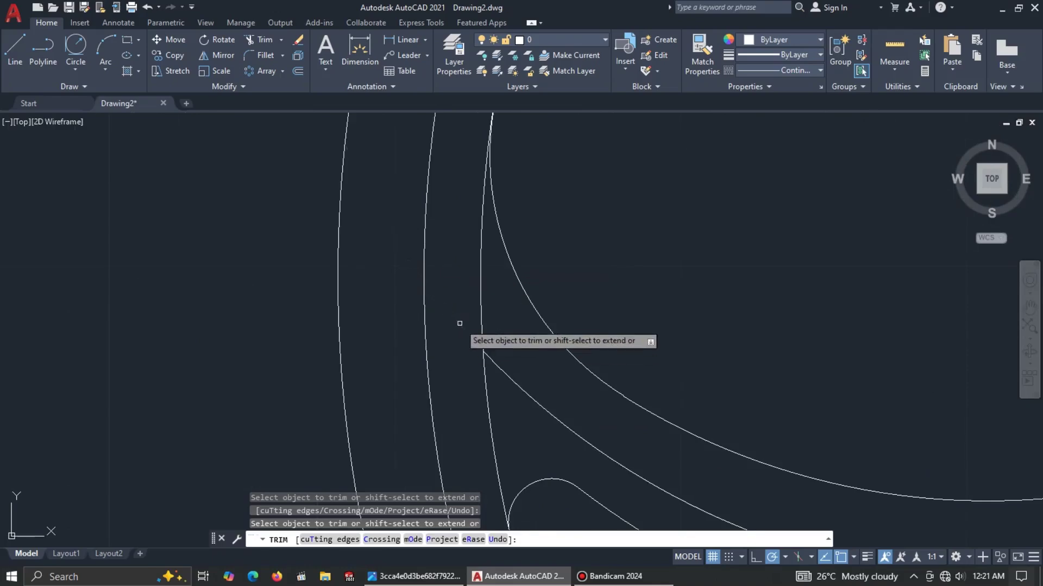
pyautogui.scroll(-6, 459, 323)
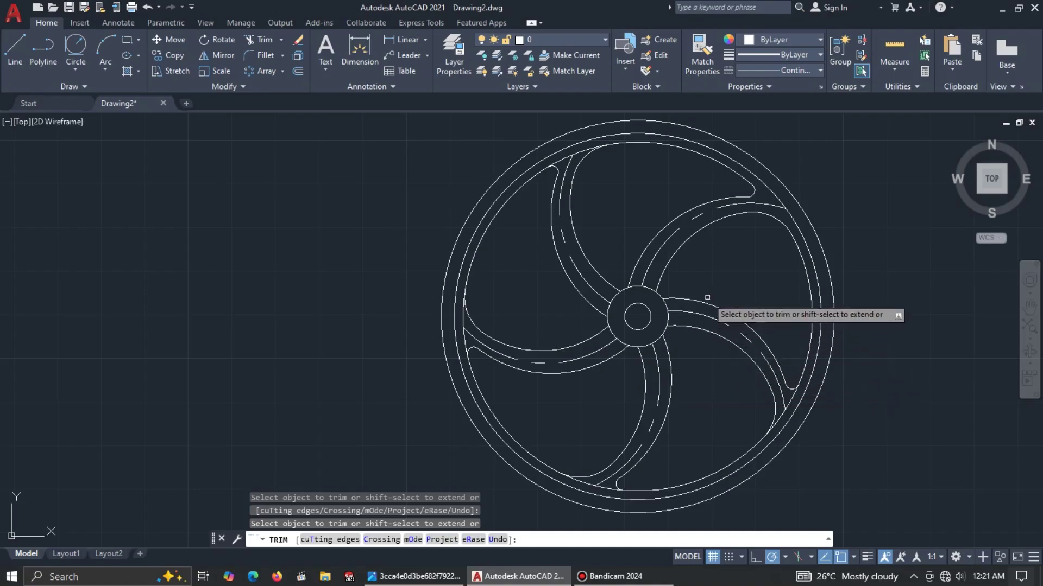
pyautogui.press('Escape')
pyautogui.hotkey('alt', 'Tab')
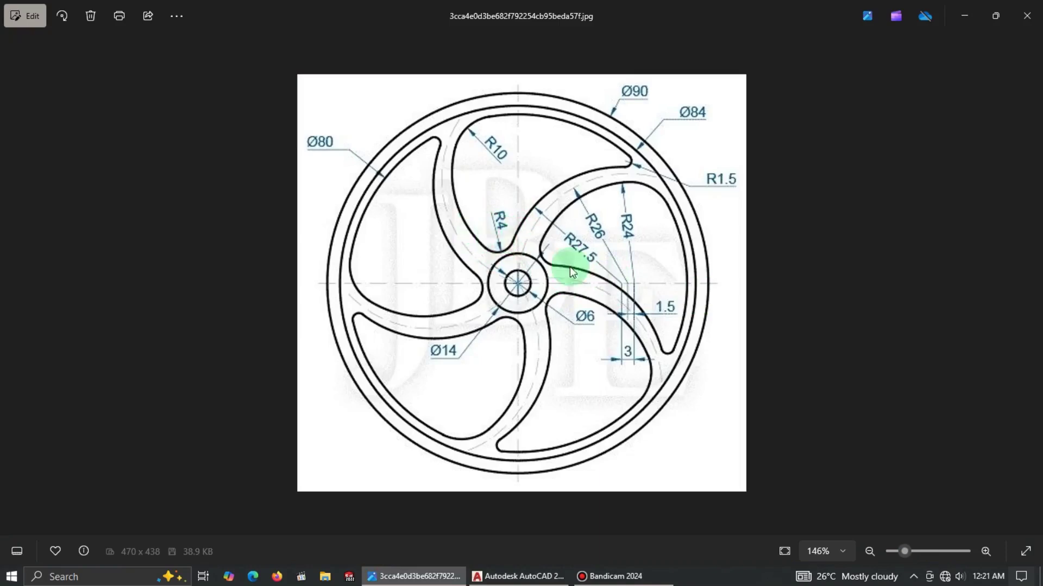
pyautogui.hotkey('alt', 'Tab')
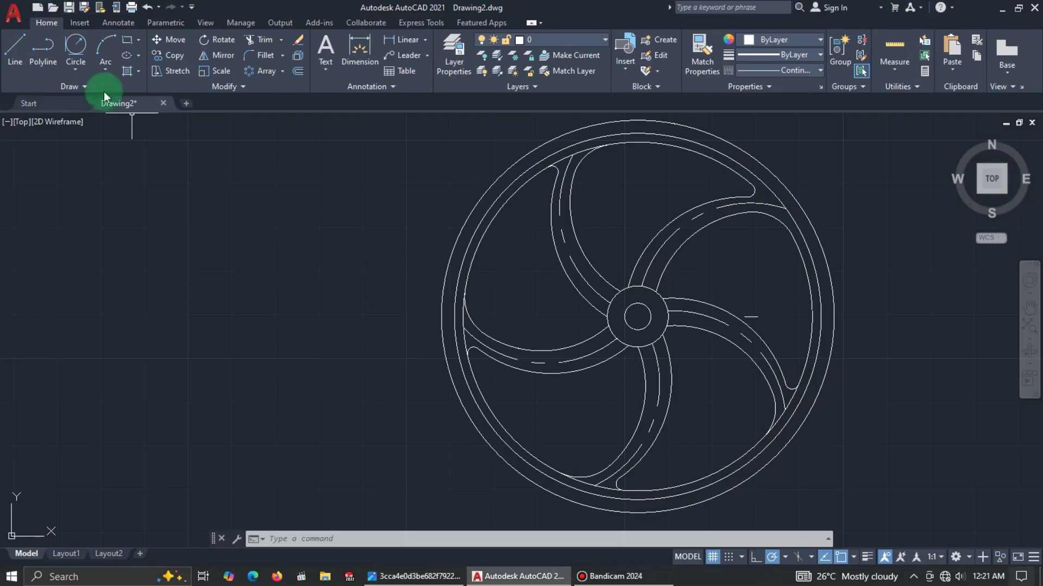
# Step: Draw a radius-4 circle tangent to the spoke edge and the hub circle
pyautogui.click(75, 48)
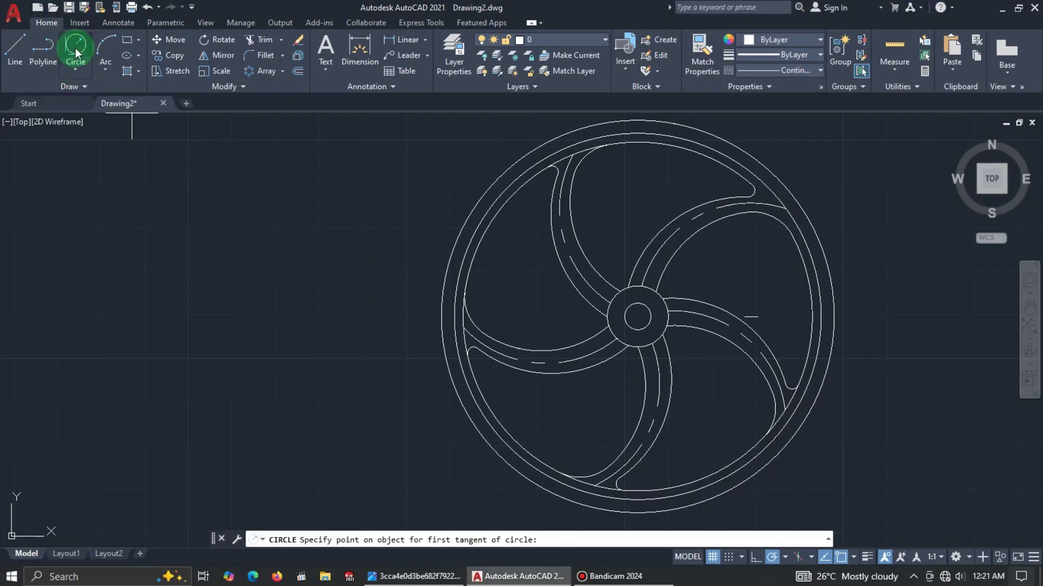
pyautogui.click(596, 274)
pyautogui.click(633, 257)
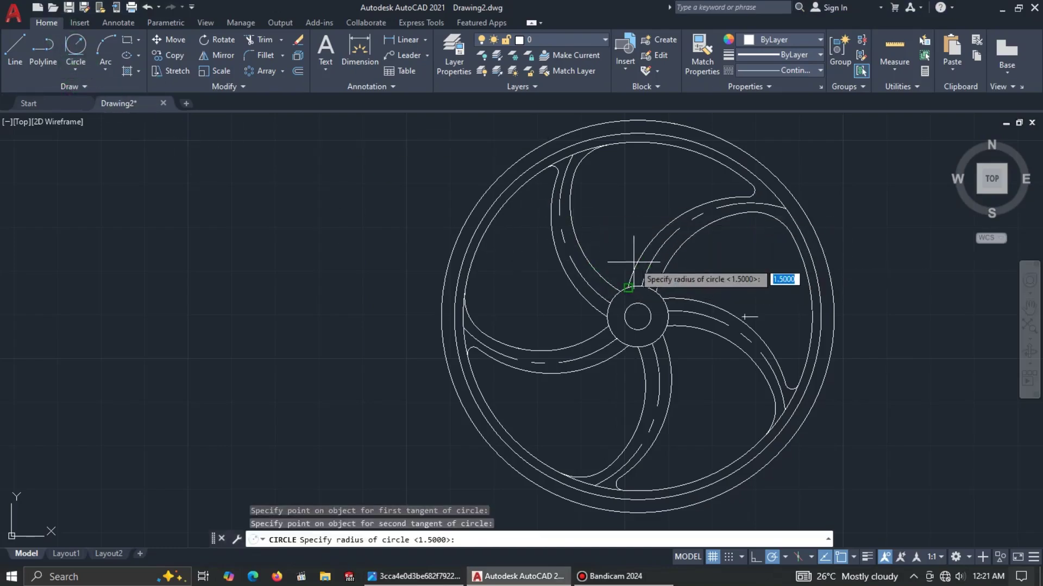
pyautogui.write('4')
pyautogui.press('Return')
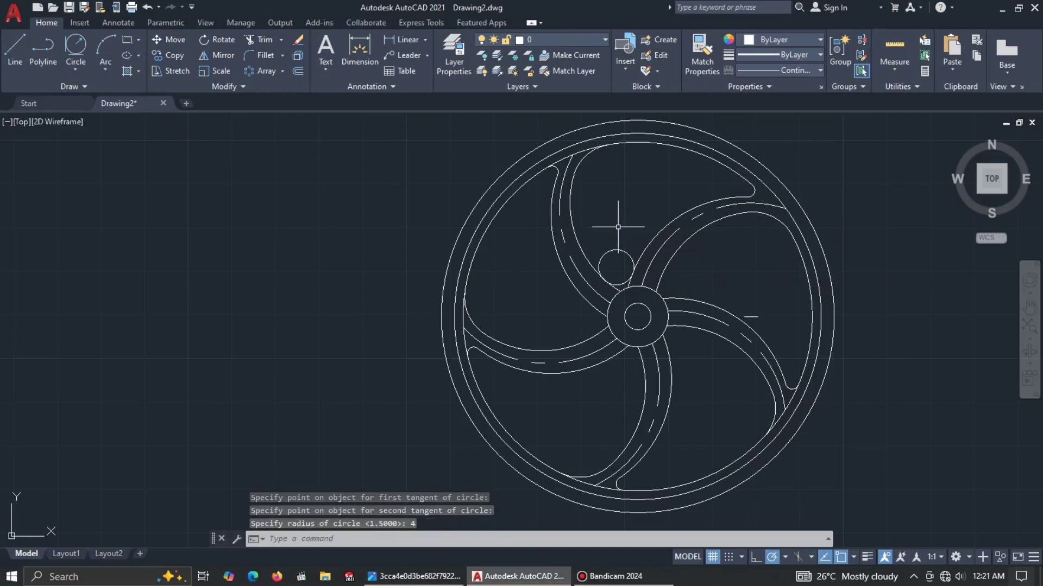
# Step: Trim the excess circle and the segment to the hub, leaving a radius-4 fillet arc
pyautogui.write('tr')
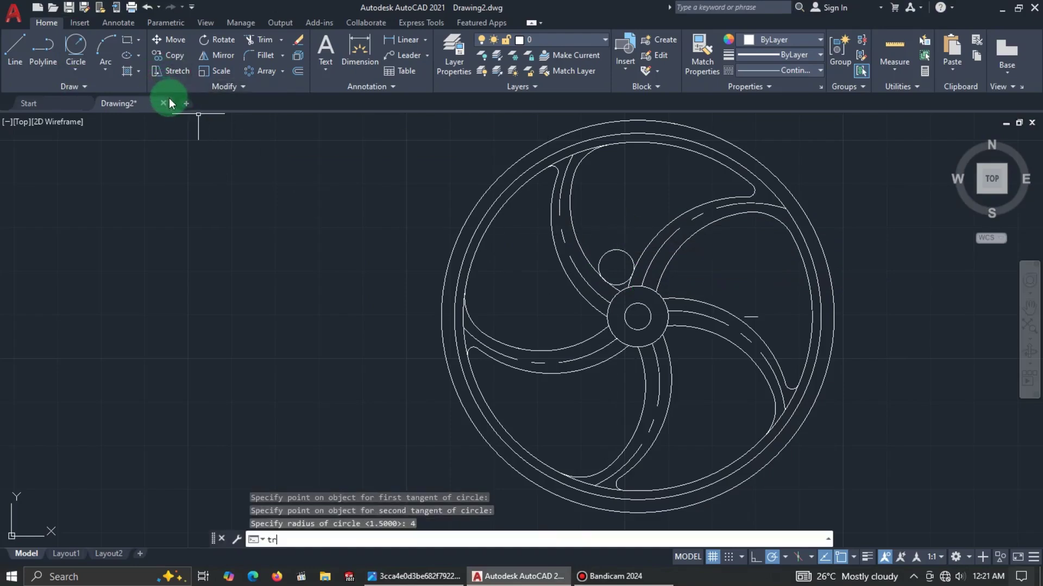
pyautogui.press('Return')
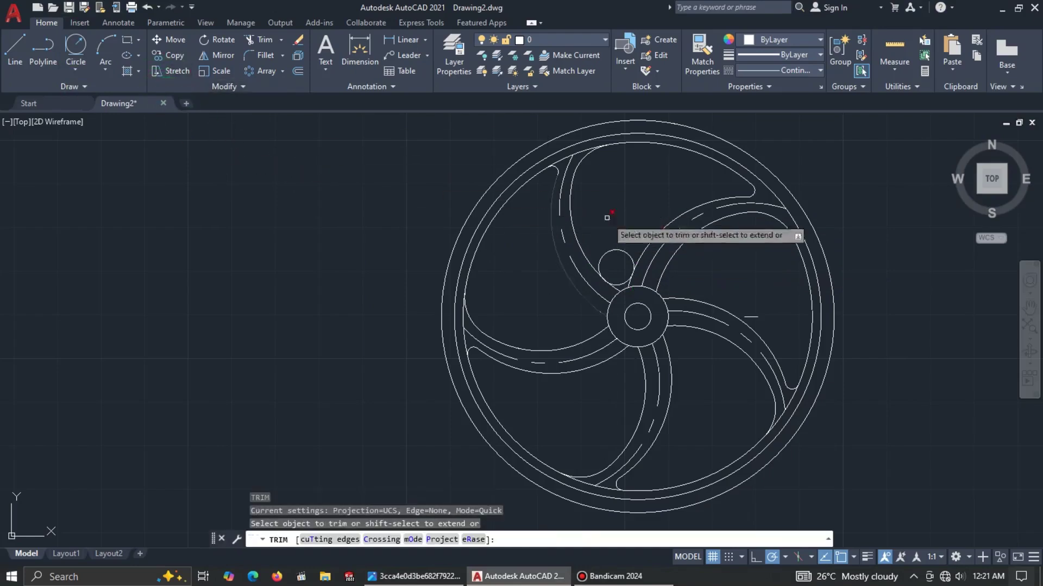
pyautogui.click(618, 251)
pyautogui.scroll(5, 629, 293)
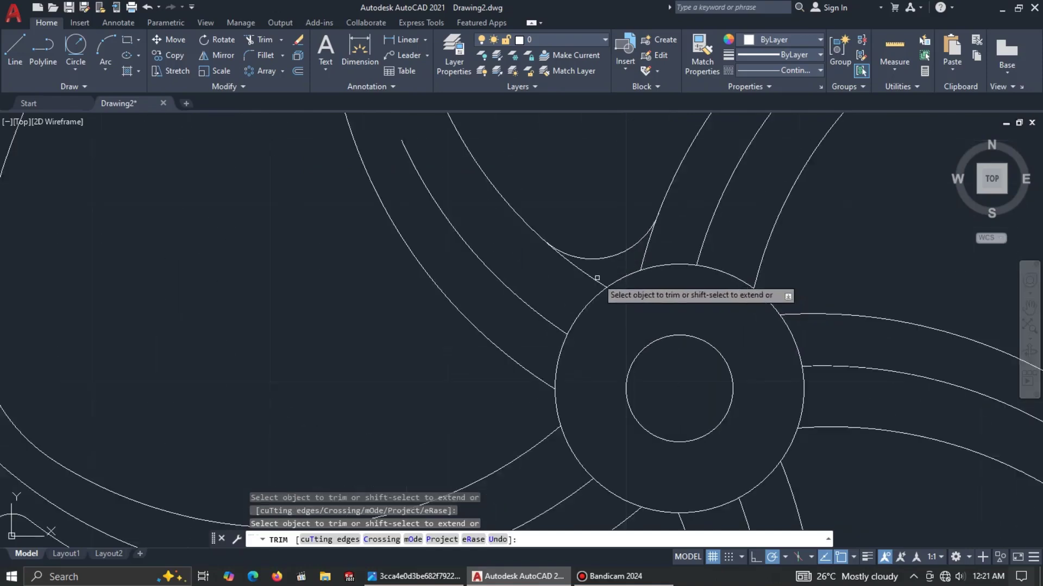
pyautogui.click(646, 254)
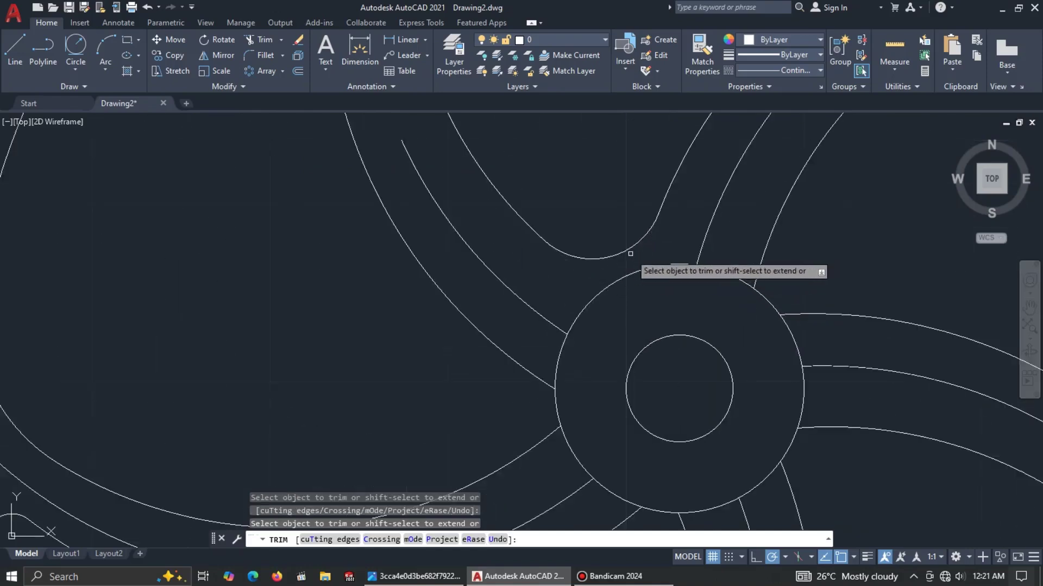
pyautogui.press('Escape')
pyautogui.scroll(-5, 598, 293)
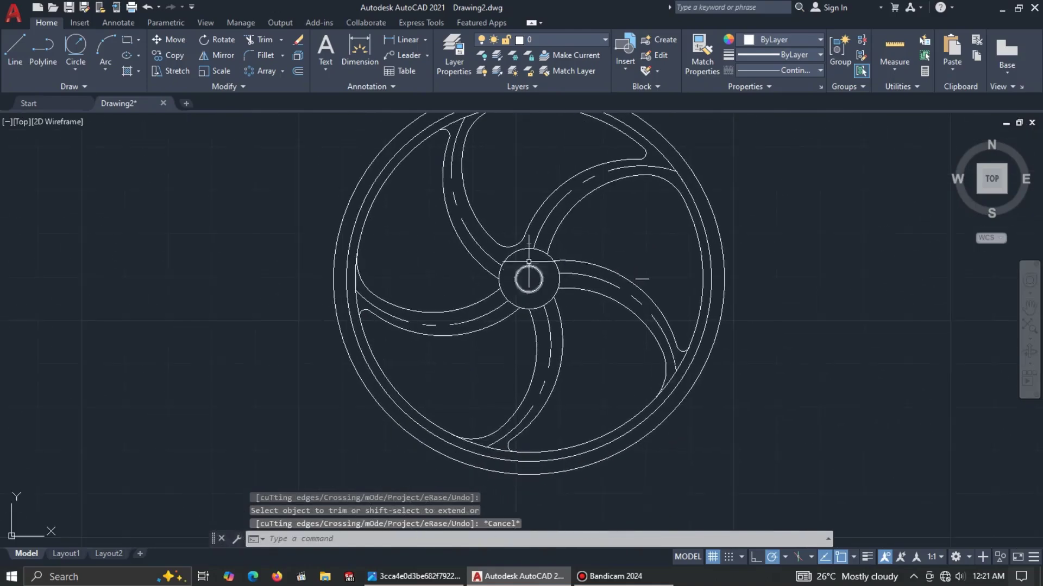
pyautogui.click(516, 244)
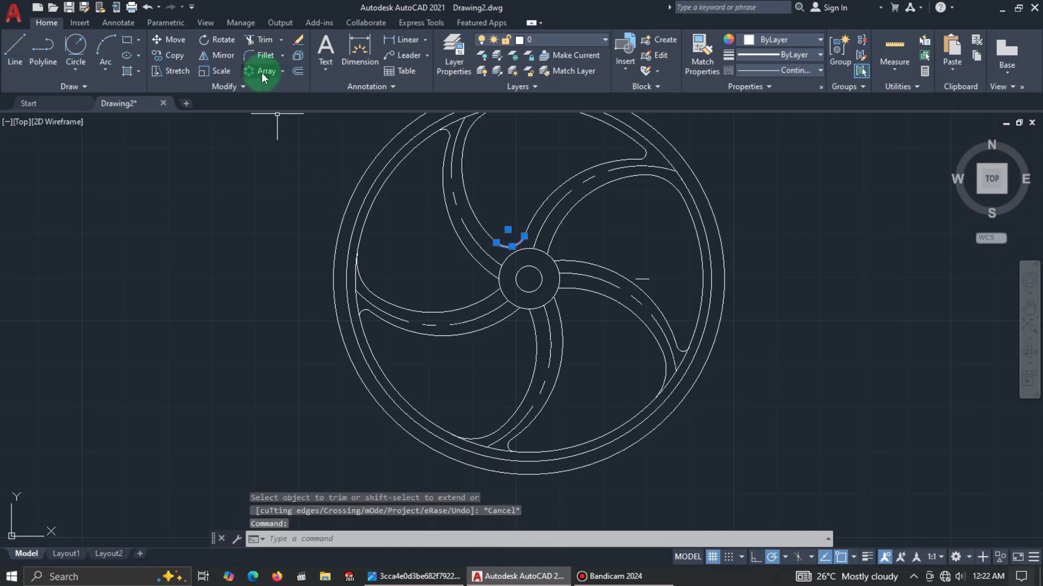
# Step: Polar-array the radius-4 fillet arc five times around the hub centre
pyautogui.click(281, 72)
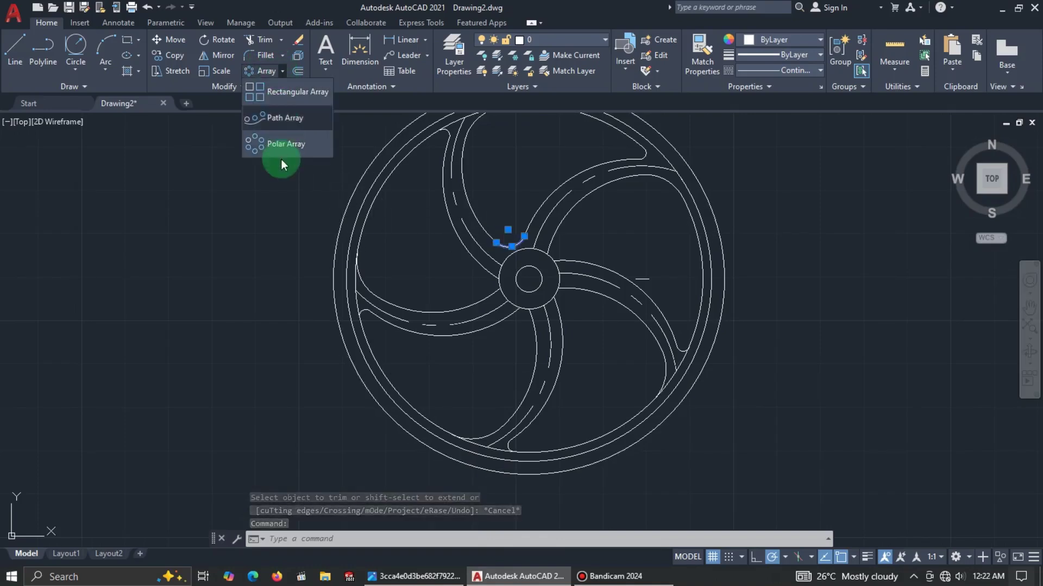
pyautogui.click(277, 164)
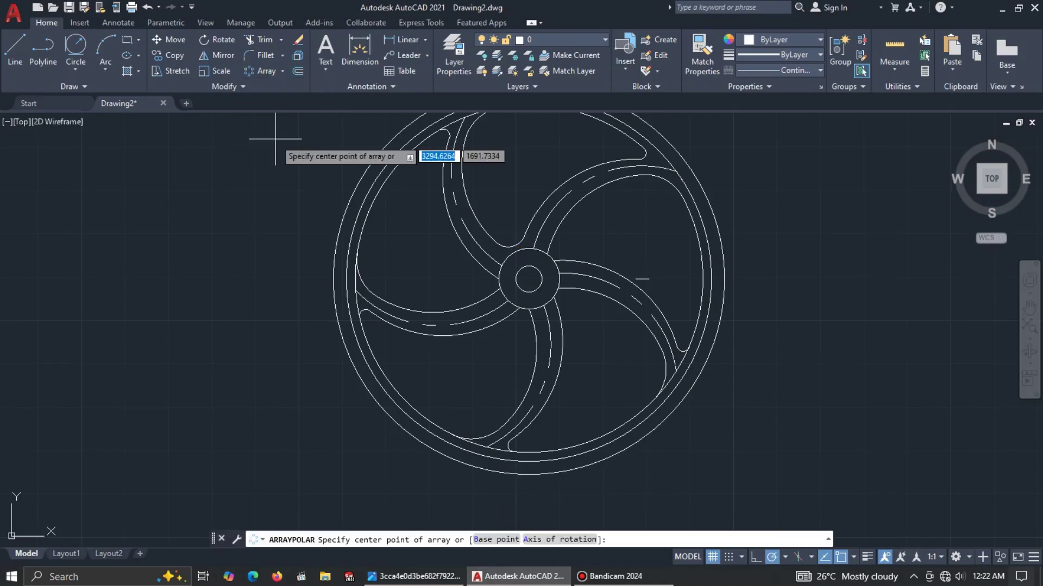
pyautogui.click(528, 279)
pyautogui.click(155, 42)
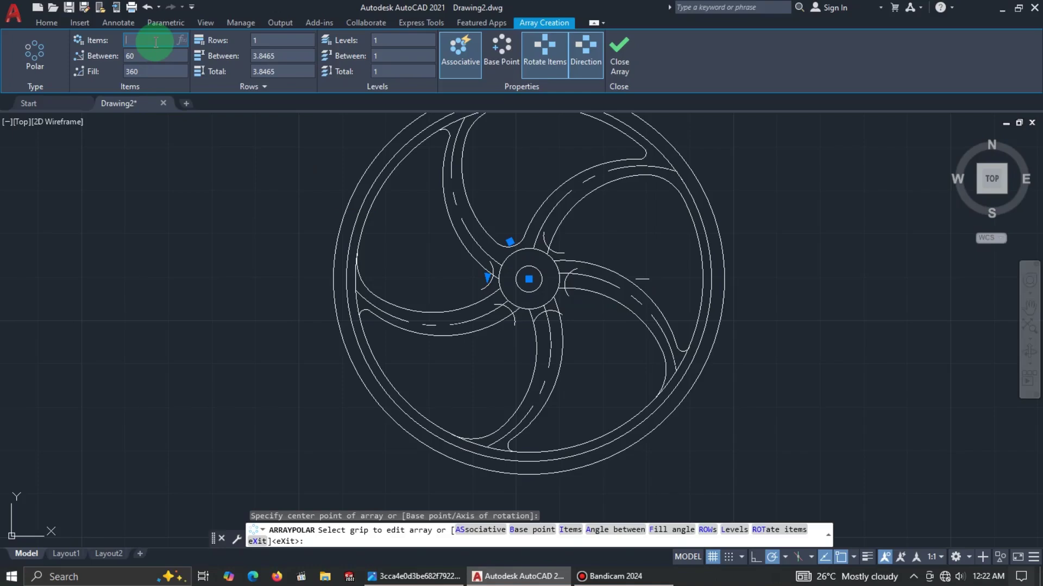
pyautogui.click(625, 82)
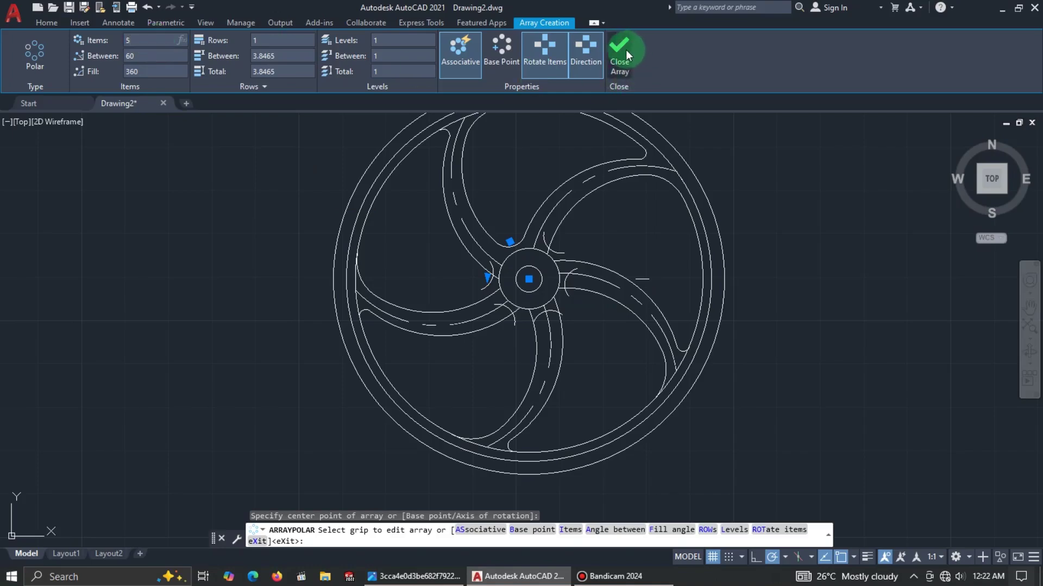
pyautogui.scroll(2, 518, 307)
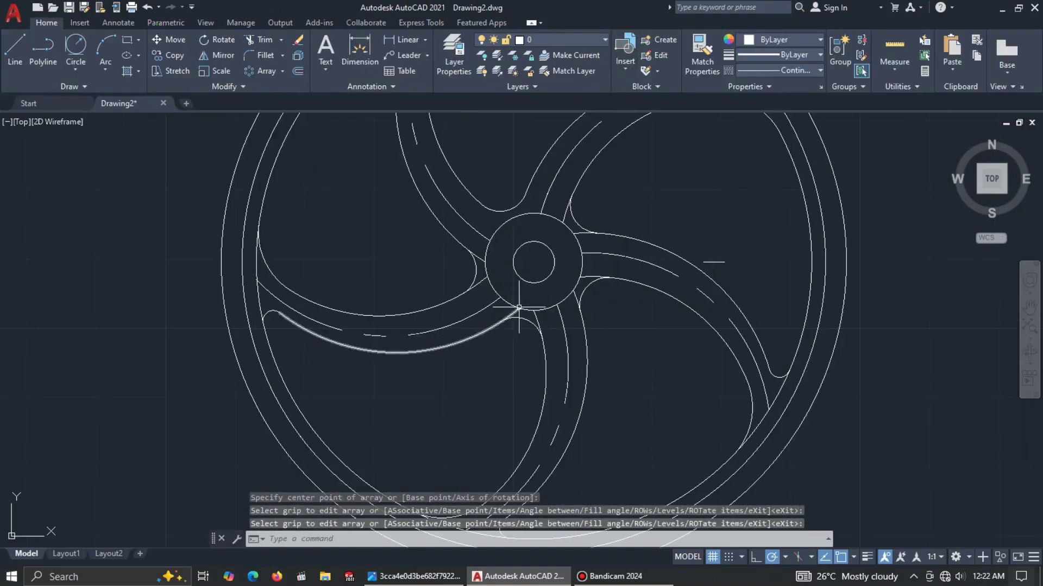
# Step: Trim the leftover segments between the radius-4 fillets and the hub at the spoke roots
pyautogui.click(535, 240)
pyautogui.write('tr')
pyautogui.press('Return')
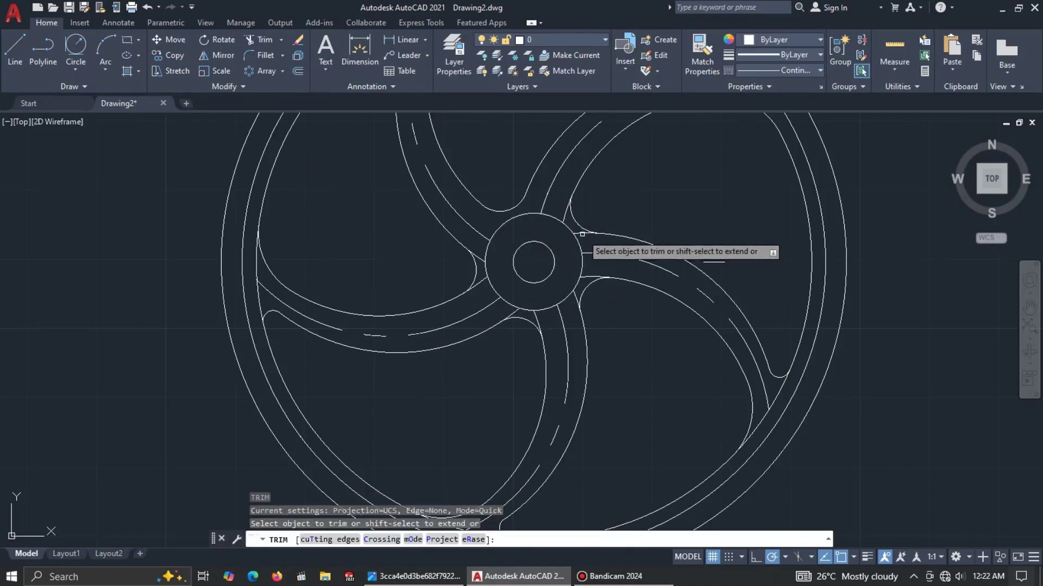
pyautogui.click(566, 222)
pyautogui.click(567, 223)
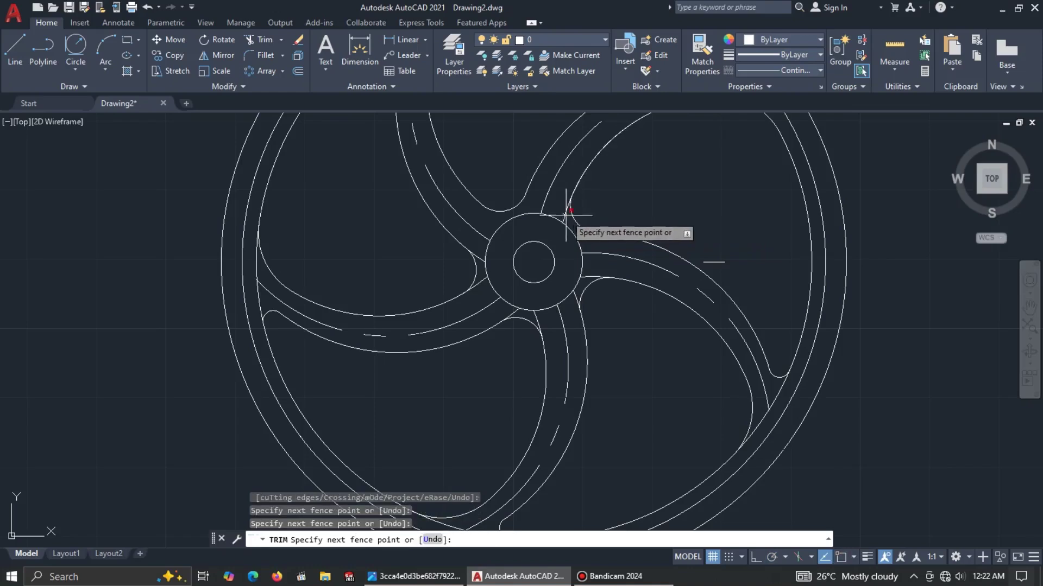
pyautogui.click(567, 224)
pyautogui.press('Return')
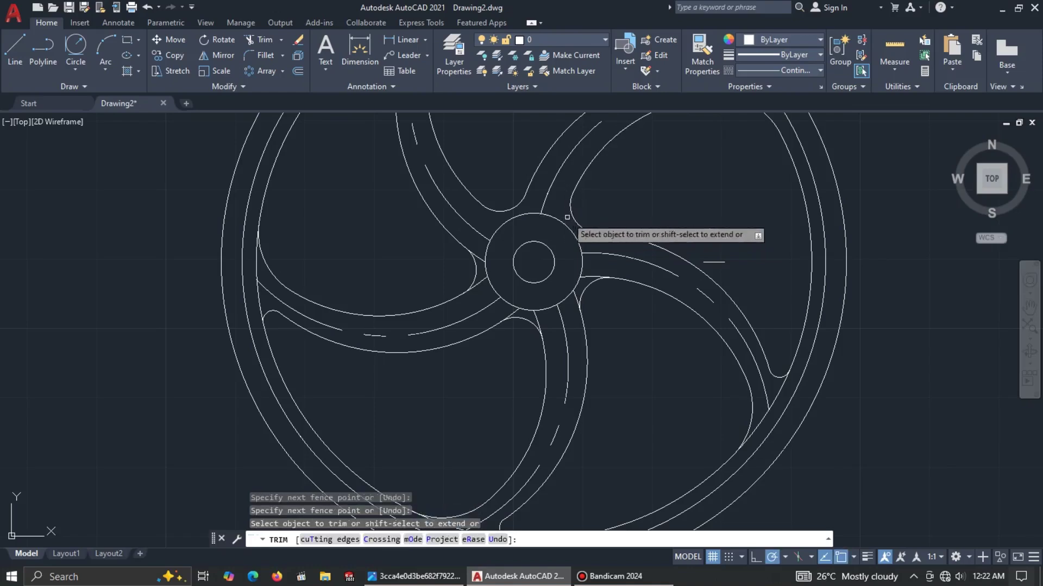
pyautogui.click(589, 276)
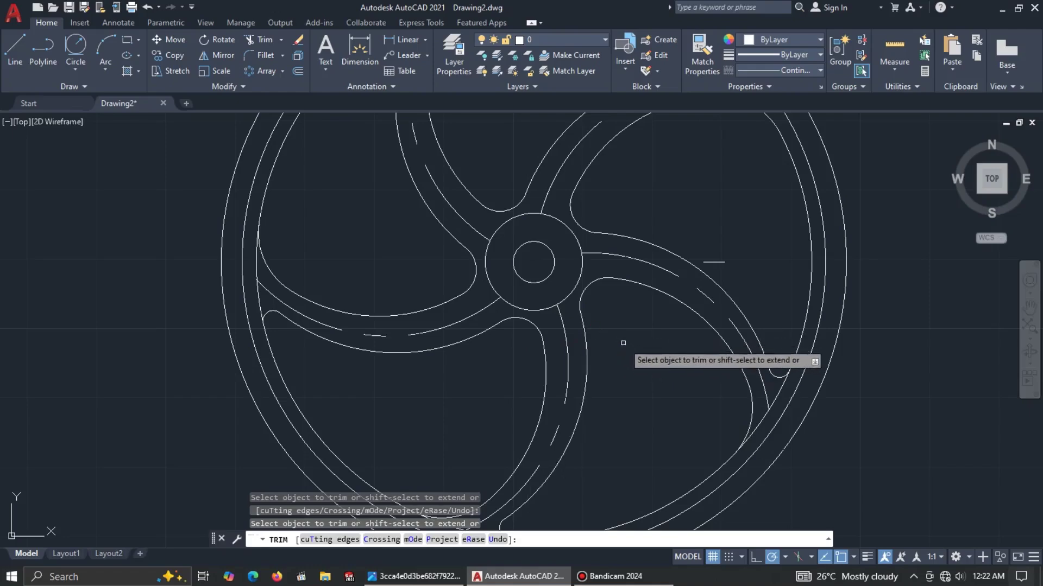
pyautogui.hotkey('alt', 'Tab')
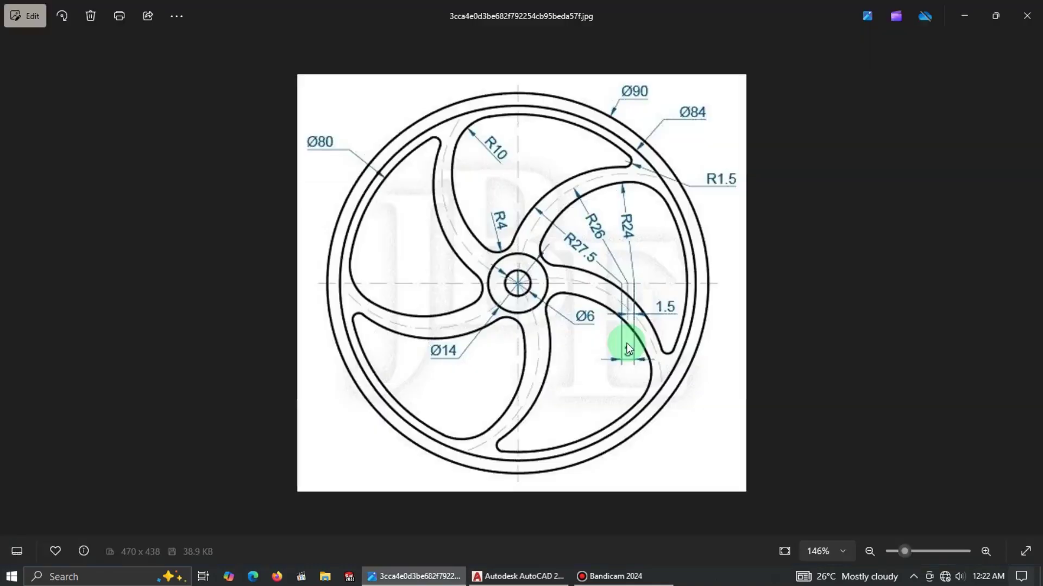
pyautogui.hotkey('alt', 'Tab')
pyautogui.scroll(-3, 630, 351)
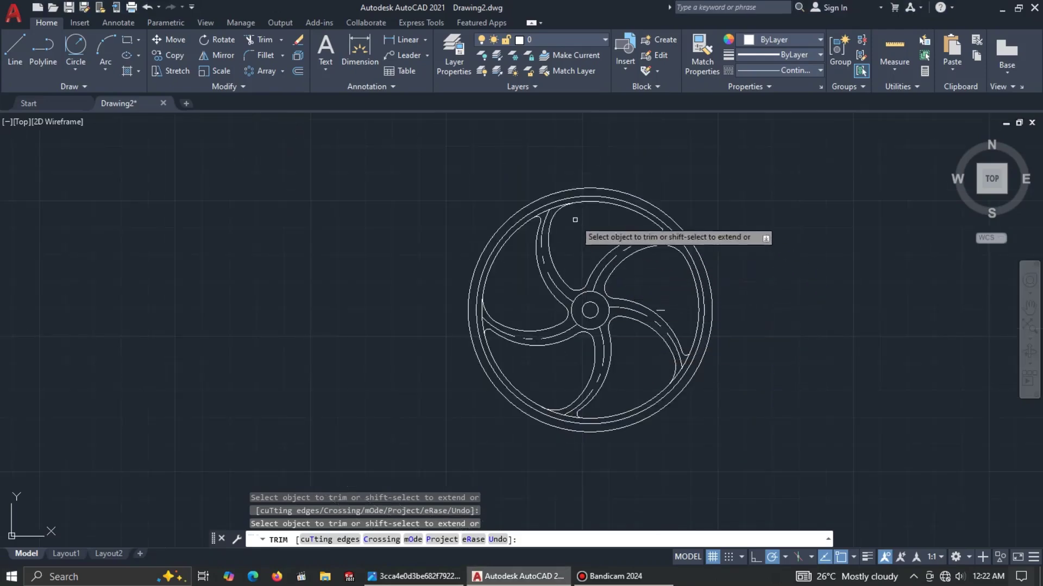
# Step: Zoom and pan around the finished wheel, then compare it with the reference image
pyautogui.scroll(4, 561, 215)
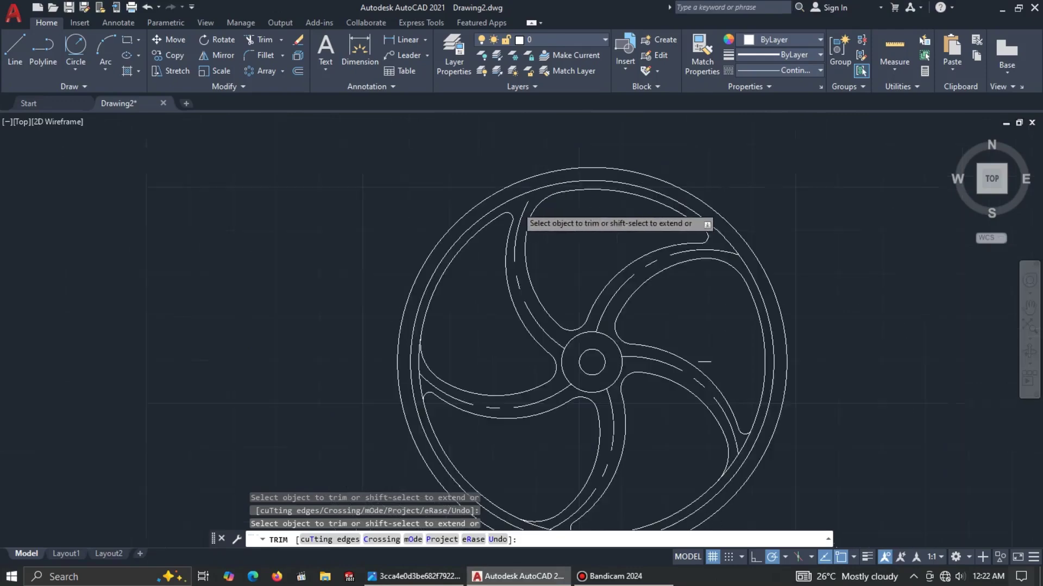
pyautogui.scroll(-2, 516, 205)
pyautogui.scroll(3, 403, 355)
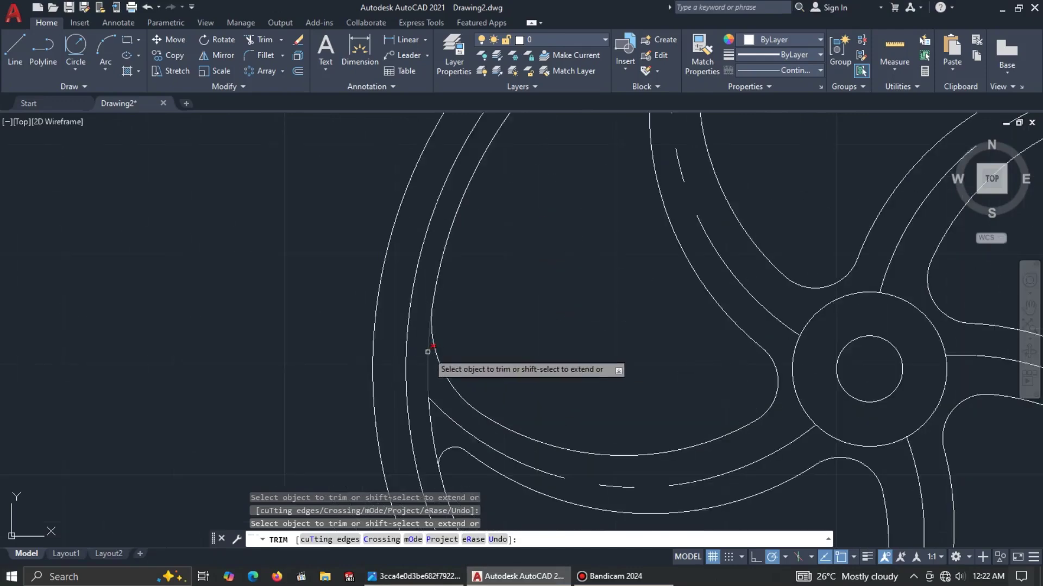
pyautogui.scroll(-1, 429, 353)
pyautogui.scroll(-1, 462, 401)
pyautogui.scroll(4, 478, 369)
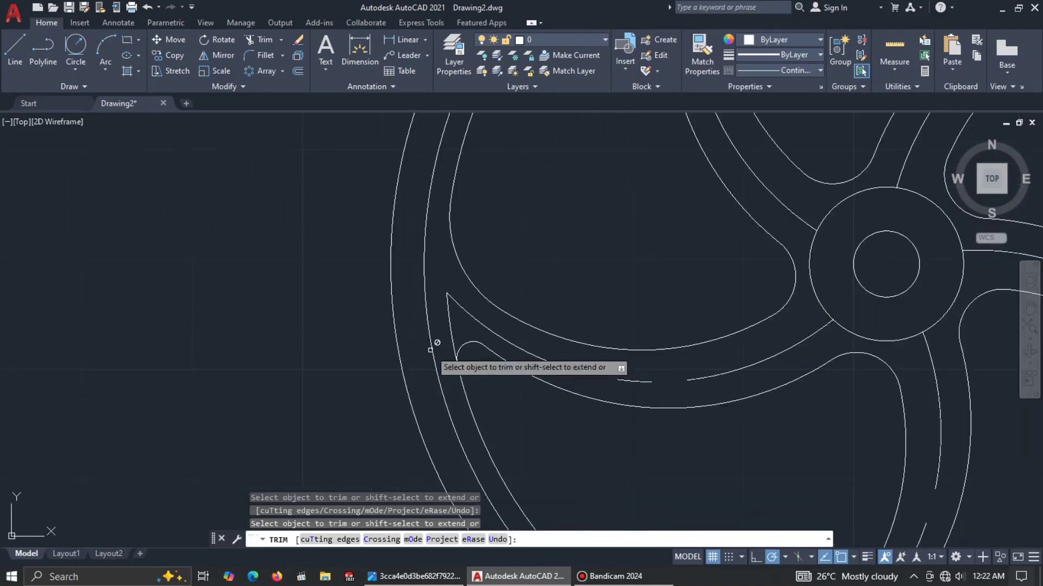
pyautogui.scroll(-4, 456, 337)
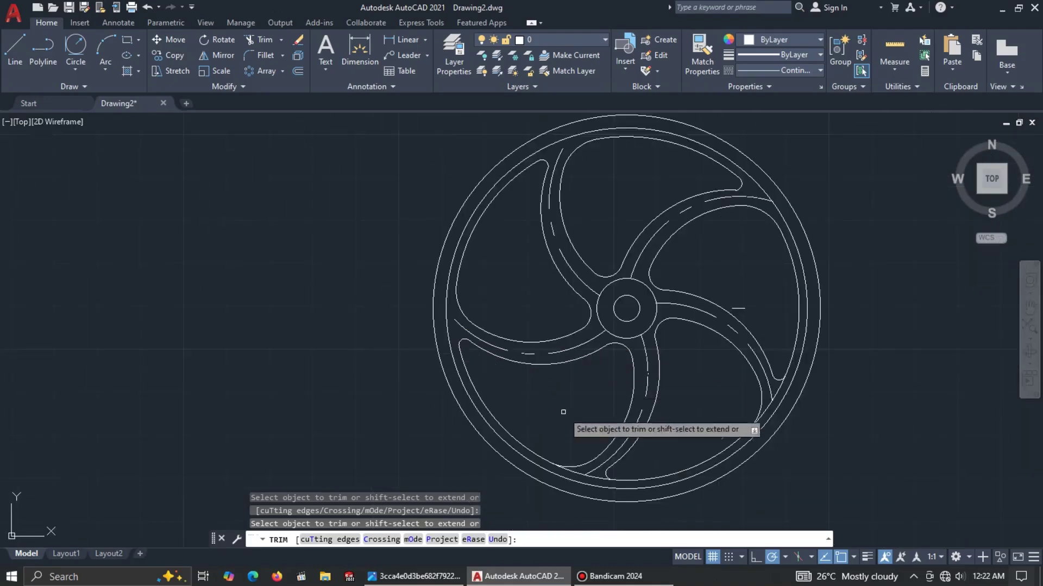
pyautogui.scroll(2, 603, 469)
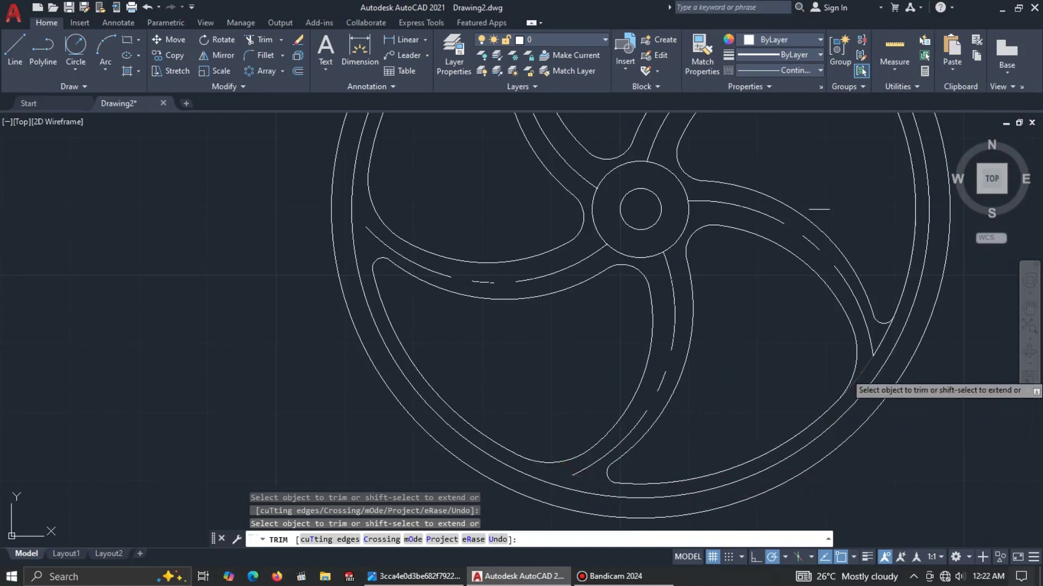
pyautogui.scroll(-4, 855, 356)
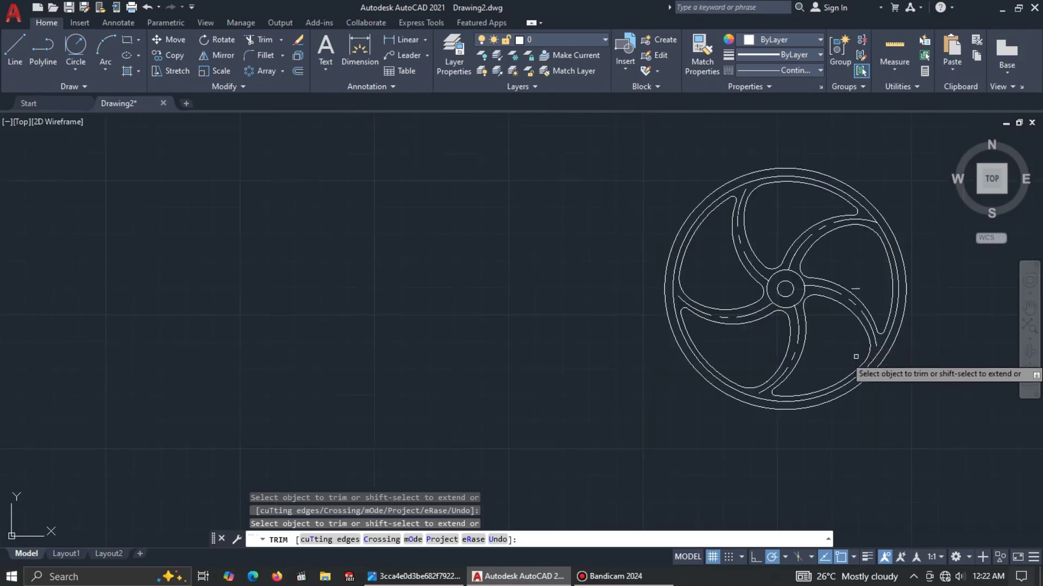
pyautogui.moveTo(844, 275)
pyautogui.mouseDown(button='middle')
pyautogui.moveTo(697, 253)
pyautogui.moveTo(636, 276)
pyautogui.mouseUp(button='middle')
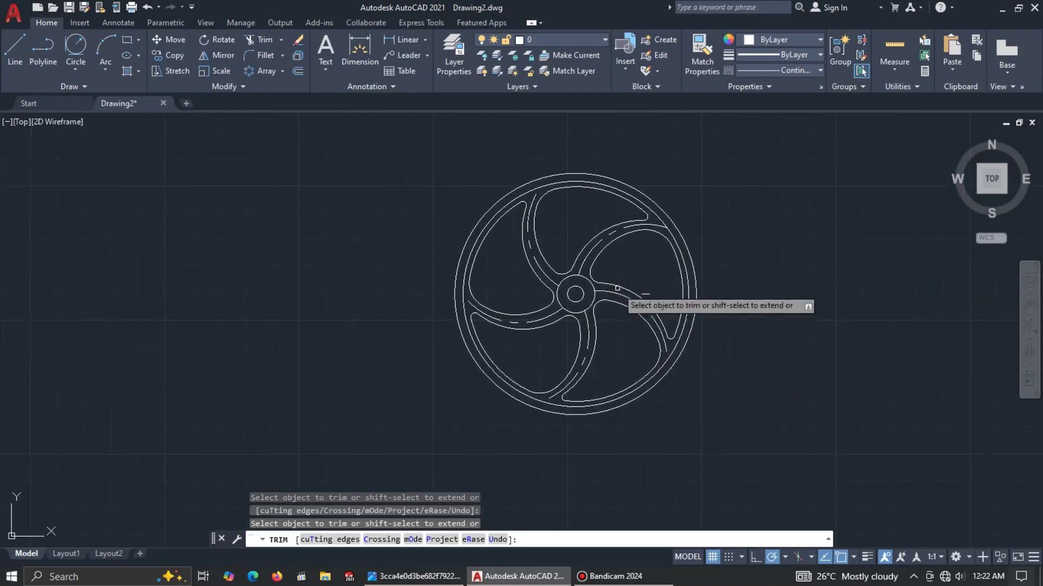
pyautogui.scroll(2, 666, 328)
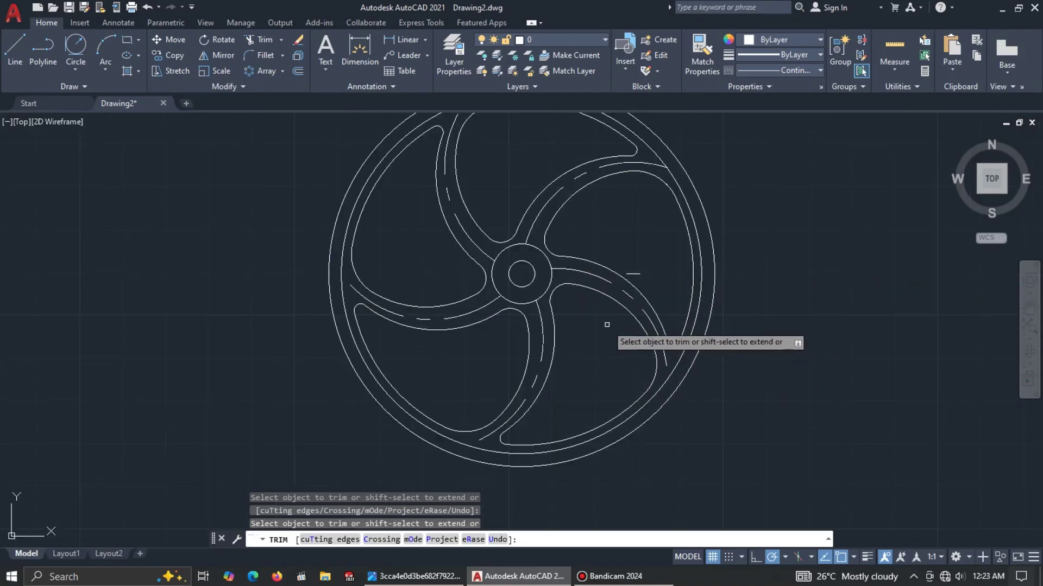
pyautogui.hotkey('alt', 'Tab')
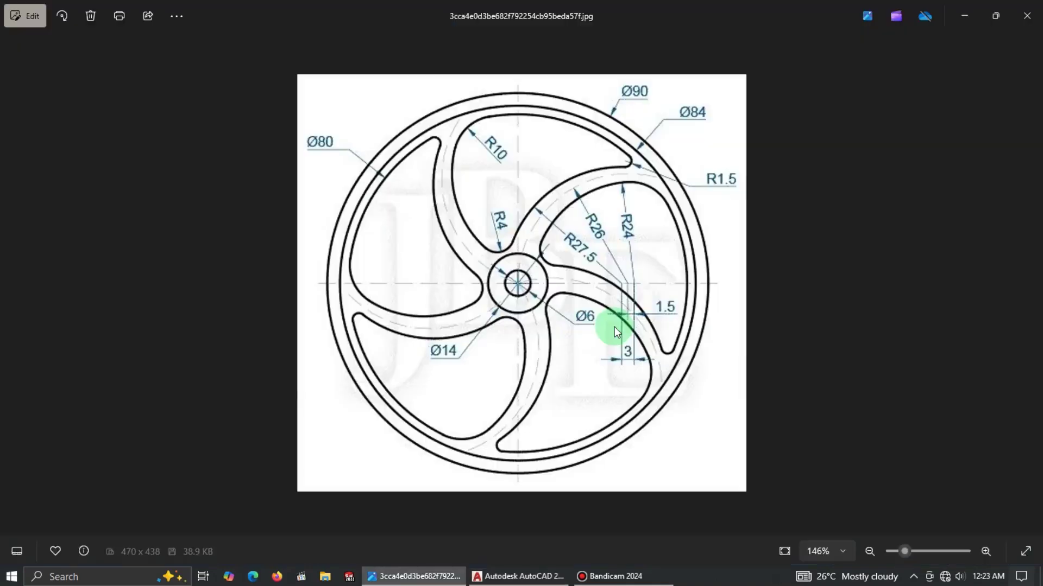
pyautogui.hotkey('alt', 'Tab')
# Step: End TRIM and select the upper-right spoke's centerline arc, trying Select Similar before clearing
pyautogui.press('Escape')
pyautogui.press('Escape')
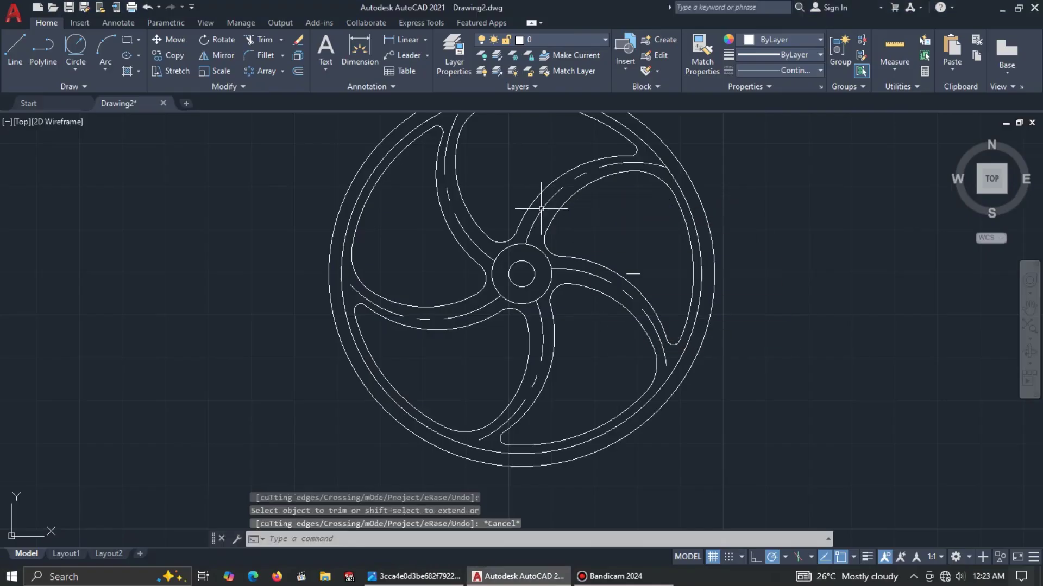
pyautogui.click(541, 212)
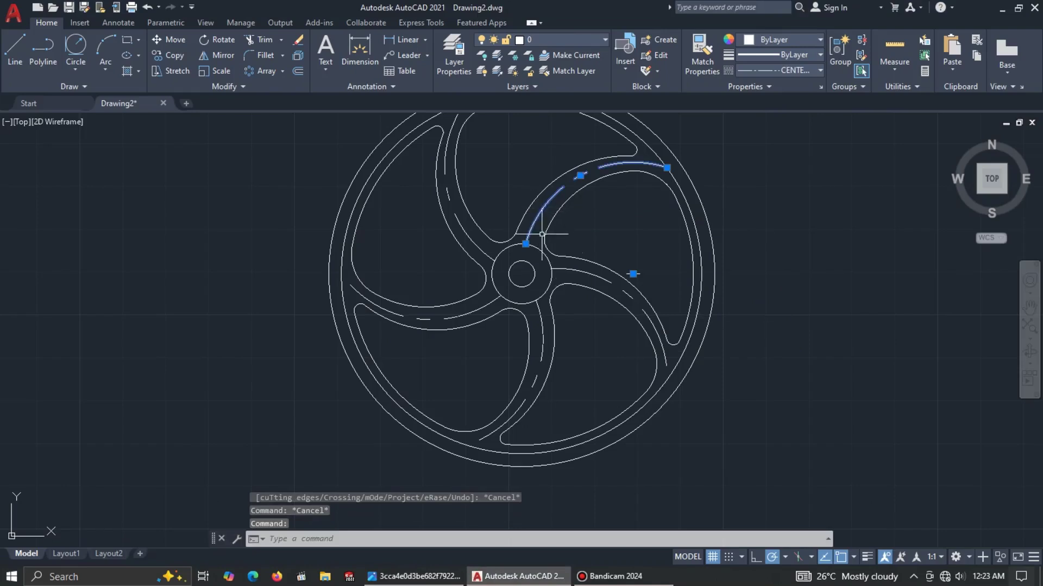
pyautogui.keyDown('shift'); pyautogui.rightClick(616, 204); pyautogui.keyUp('shift')
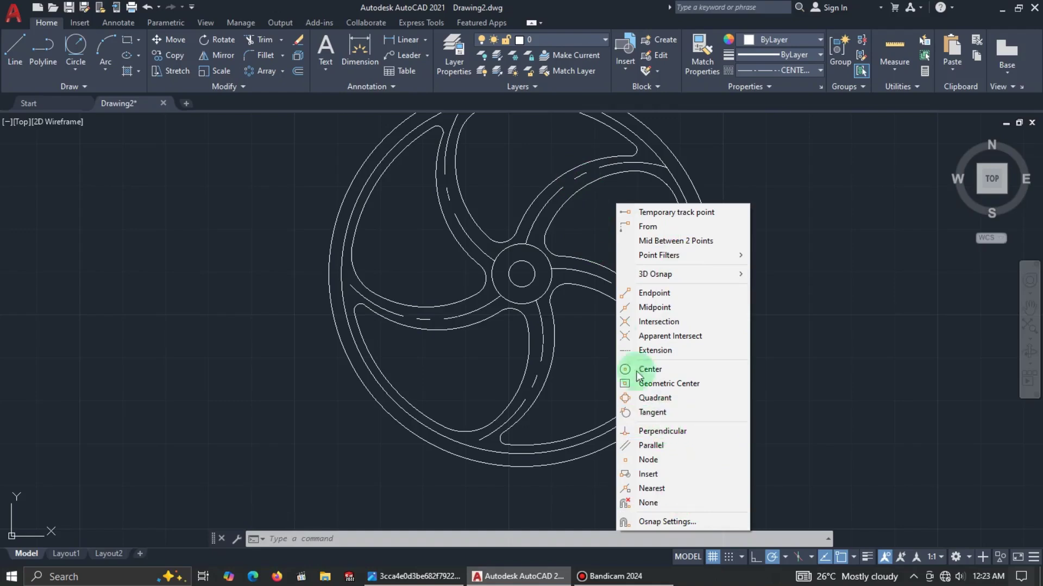
pyautogui.click(556, 193)
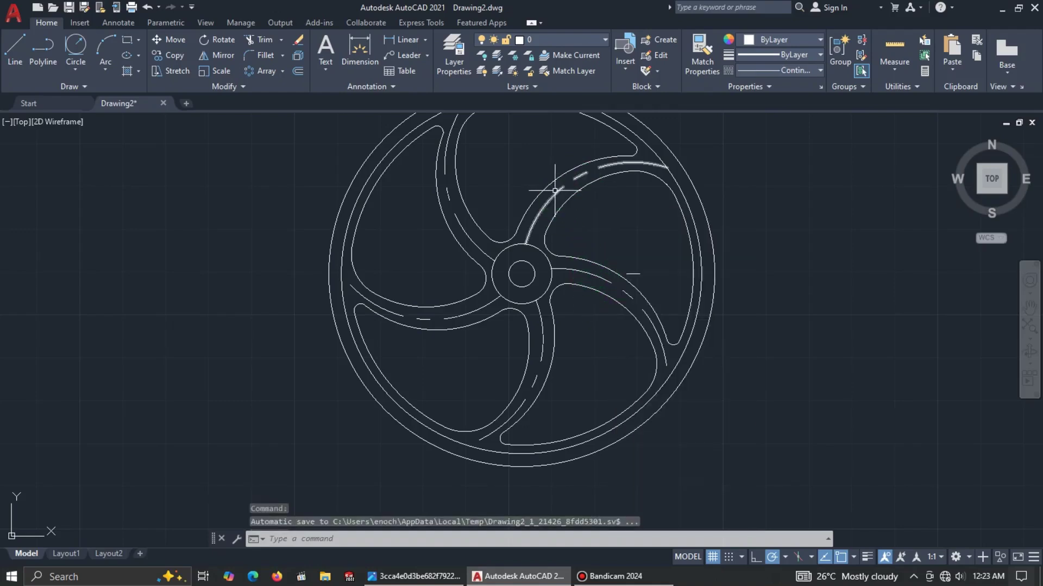
pyautogui.click(552, 200)
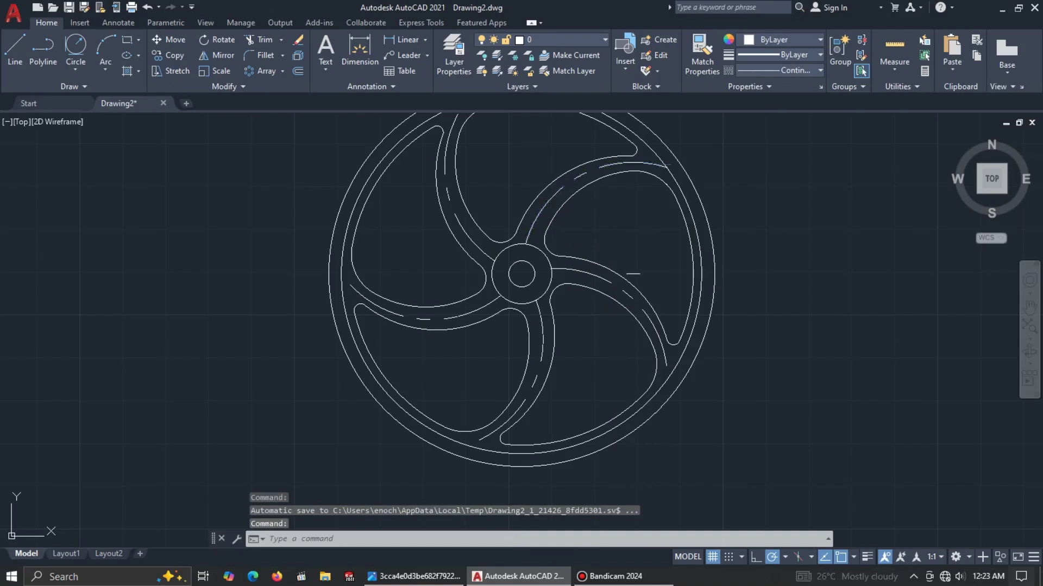
pyautogui.rightClick(619, 213)
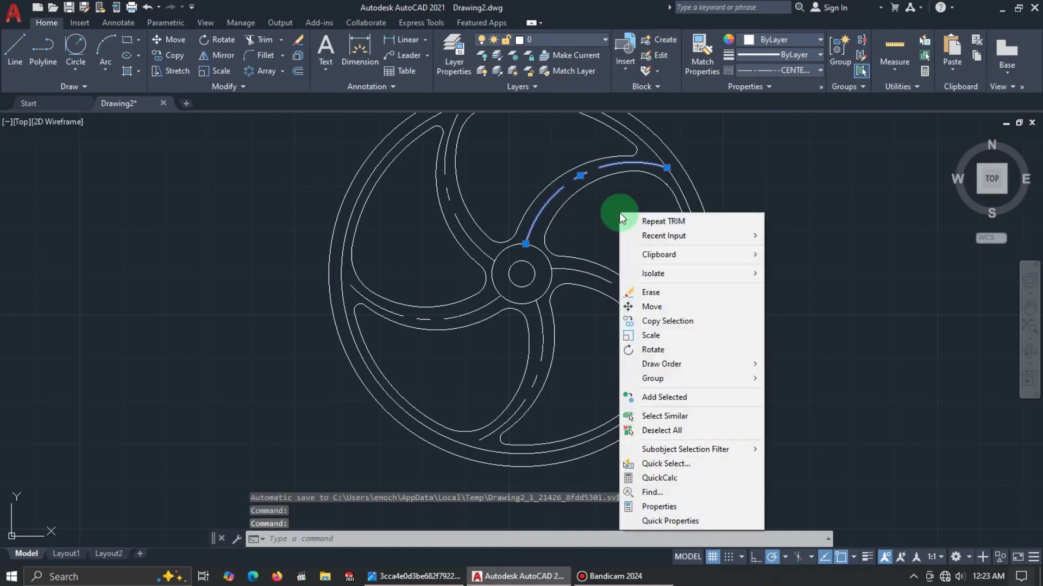
pyautogui.click(682, 415)
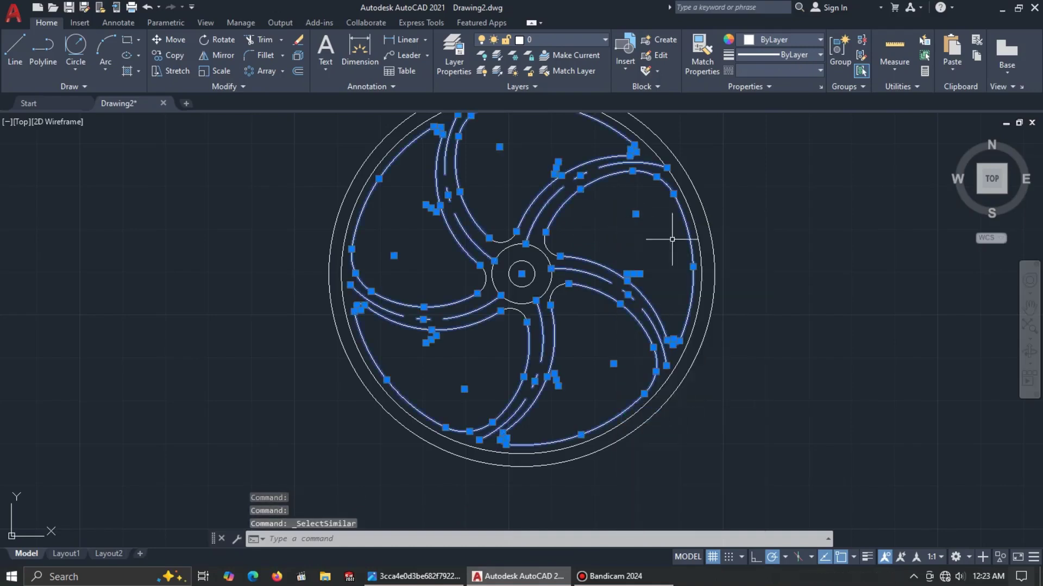
pyautogui.press('Escape')
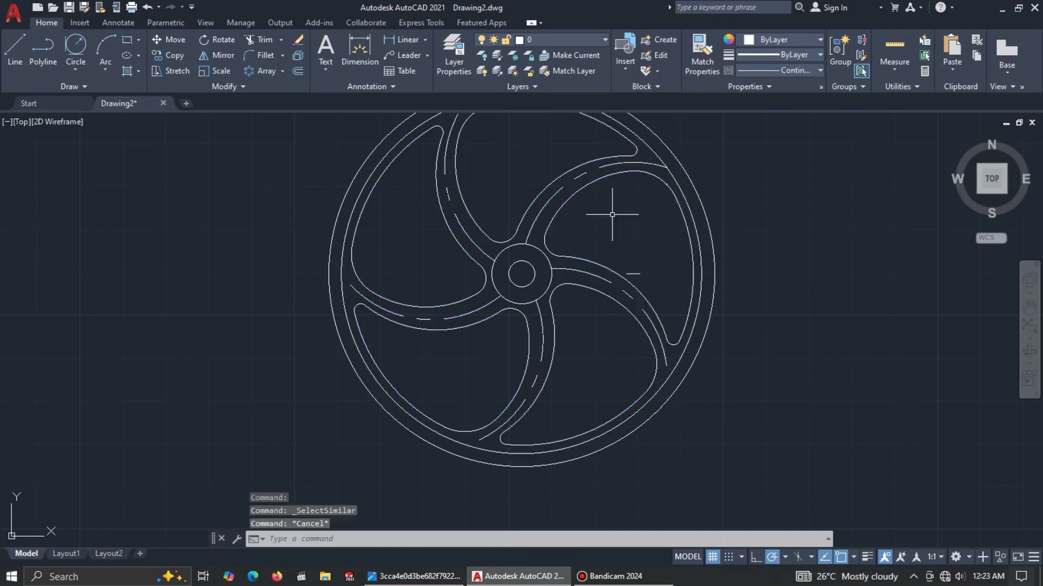
# Step: Reselect the upper-right centerline and open the Linetype Manager from the Properties linetype list
pyautogui.click(550, 199)
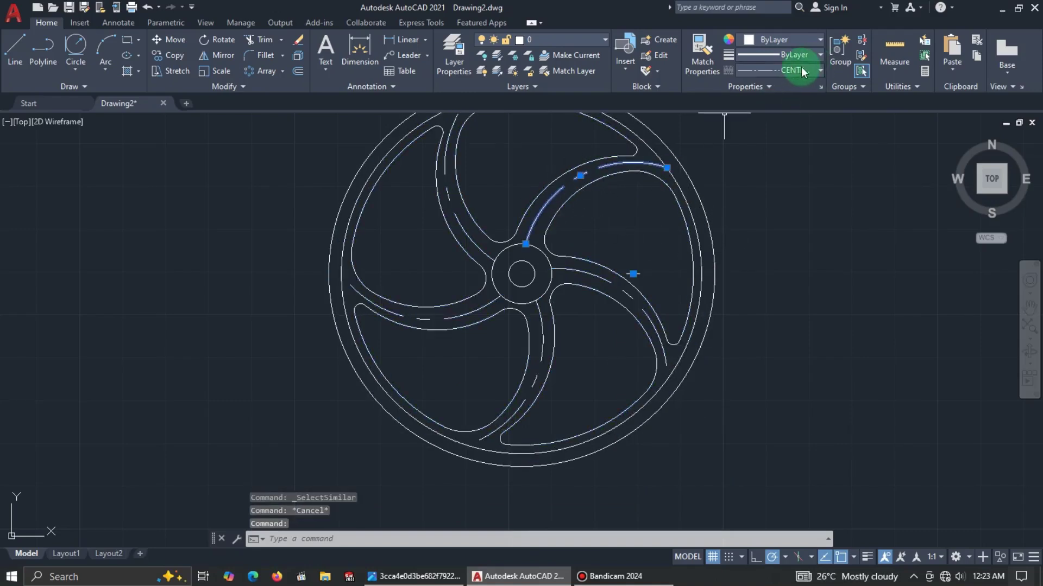
pyautogui.click(816, 69)
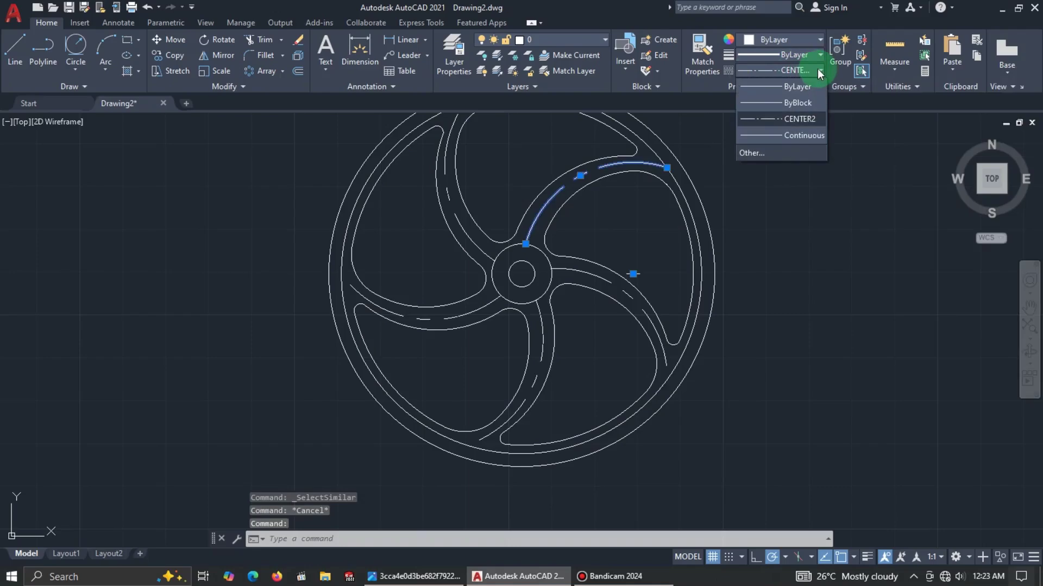
pyautogui.click(780, 151)
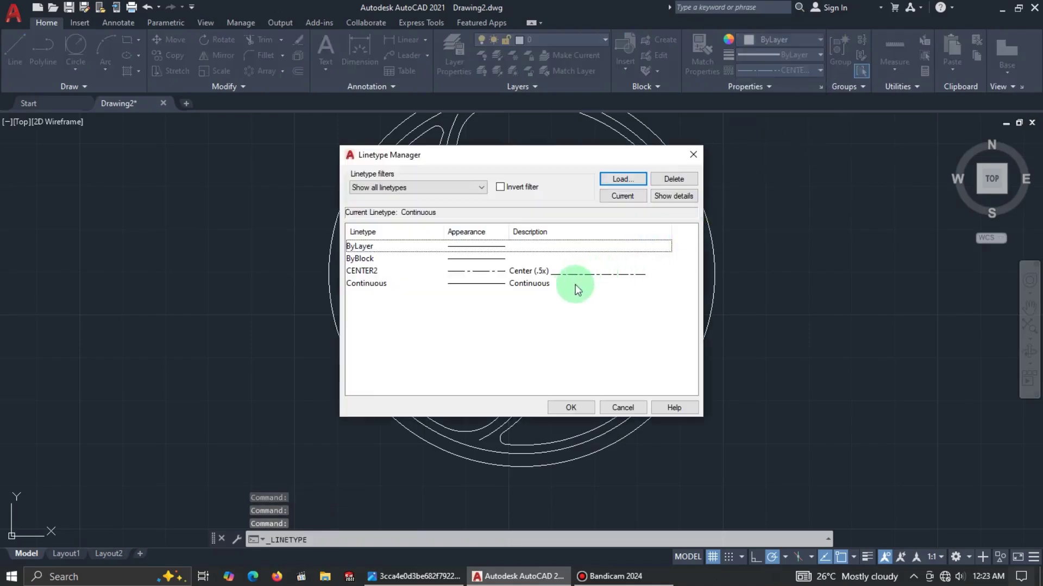
# Step: Load the DASHED2 linetype from acadiso.lin and close both linetype dialogs
pyautogui.click(622, 179)
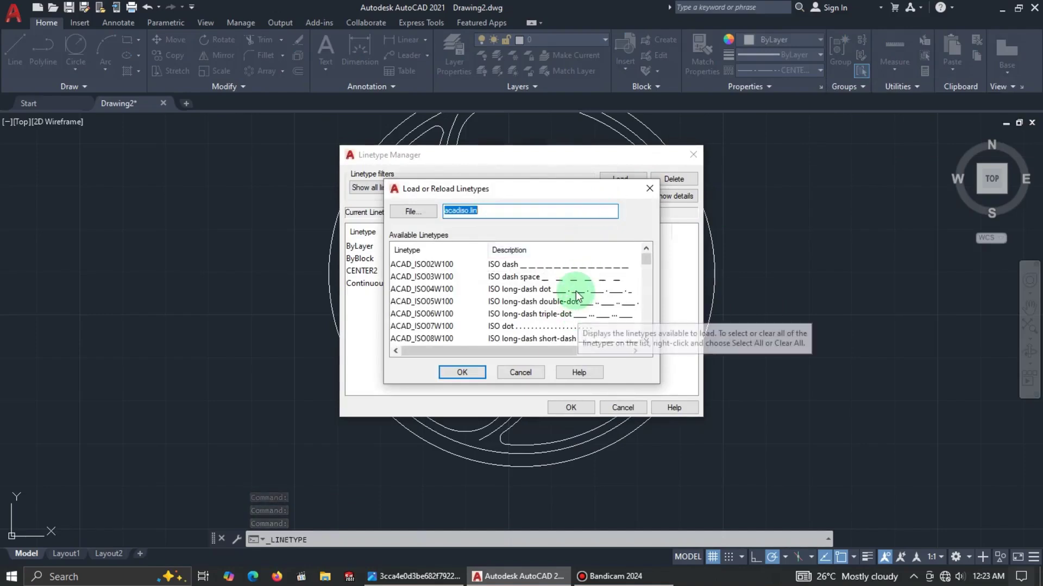
pyautogui.scroll(-5, 576, 293)
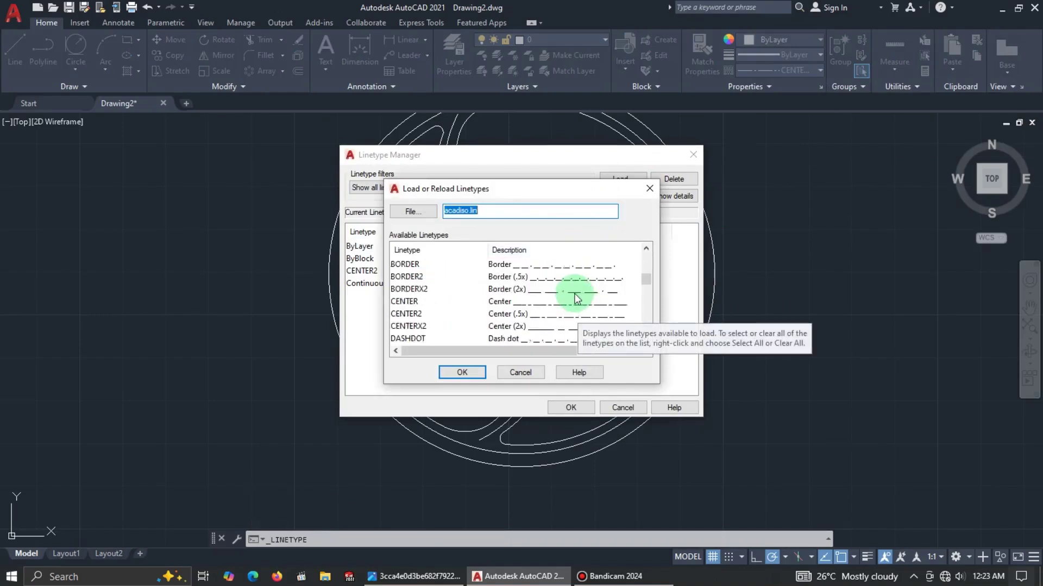
pyautogui.scroll(-4, 575, 297)
pyautogui.scroll(1, 576, 297)
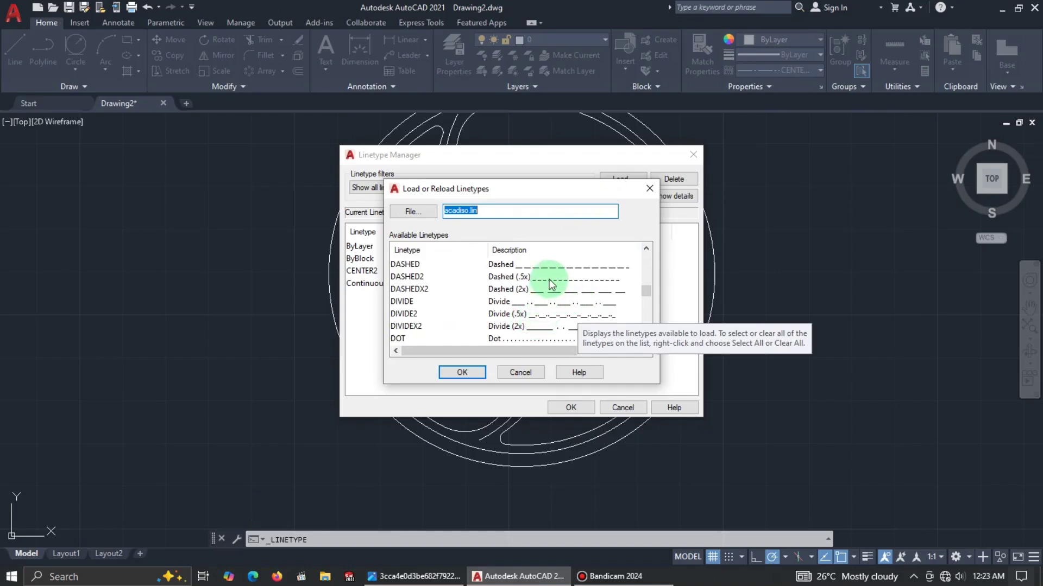
pyautogui.click(552, 284)
pyautogui.click(462, 373)
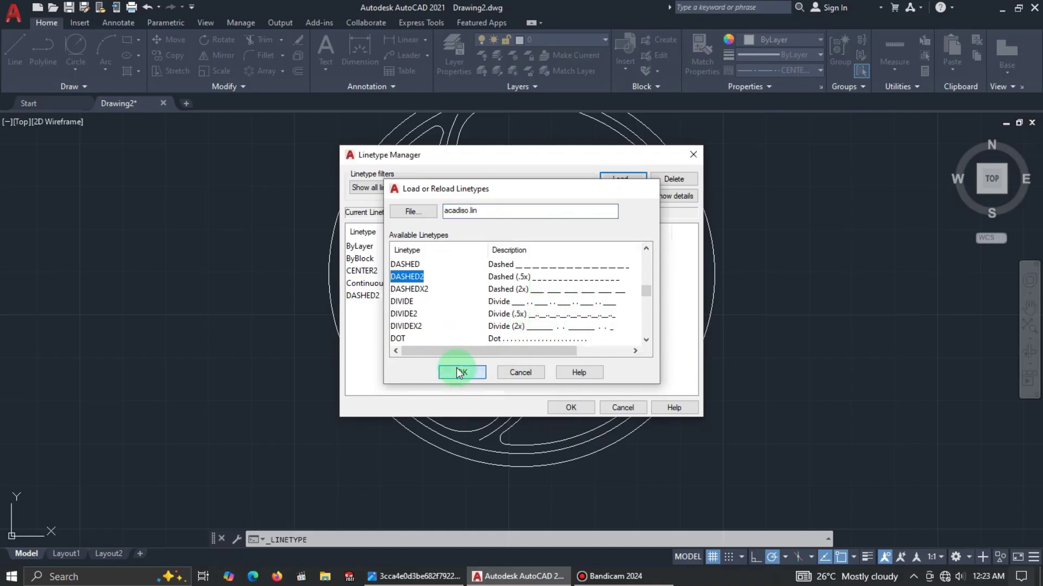
pyautogui.click(564, 408)
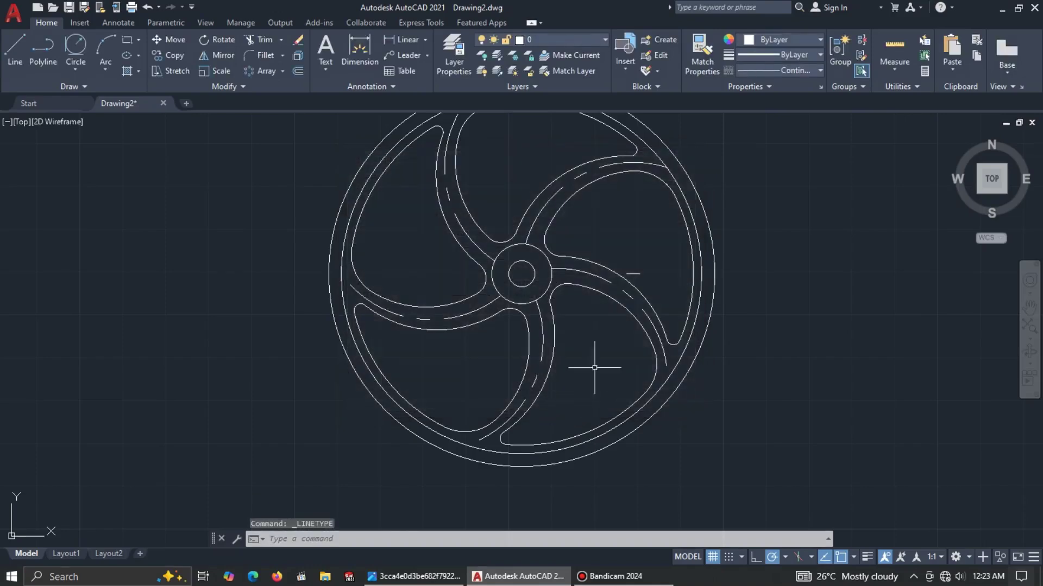
# Step: Give the upper-right spoke centerline the DASHED2 linetype
pyautogui.click(580, 176)
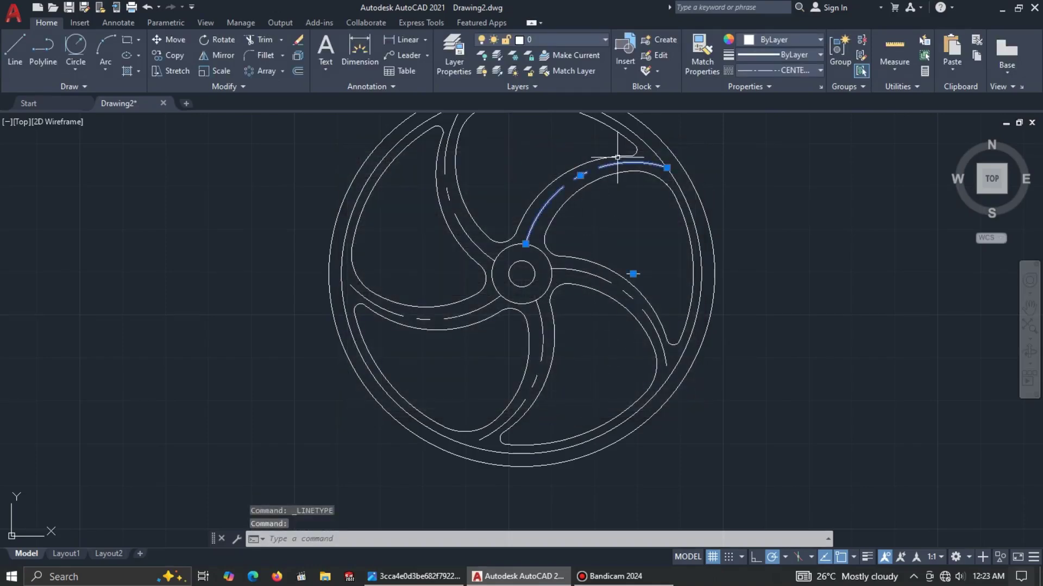
pyautogui.click(812, 69)
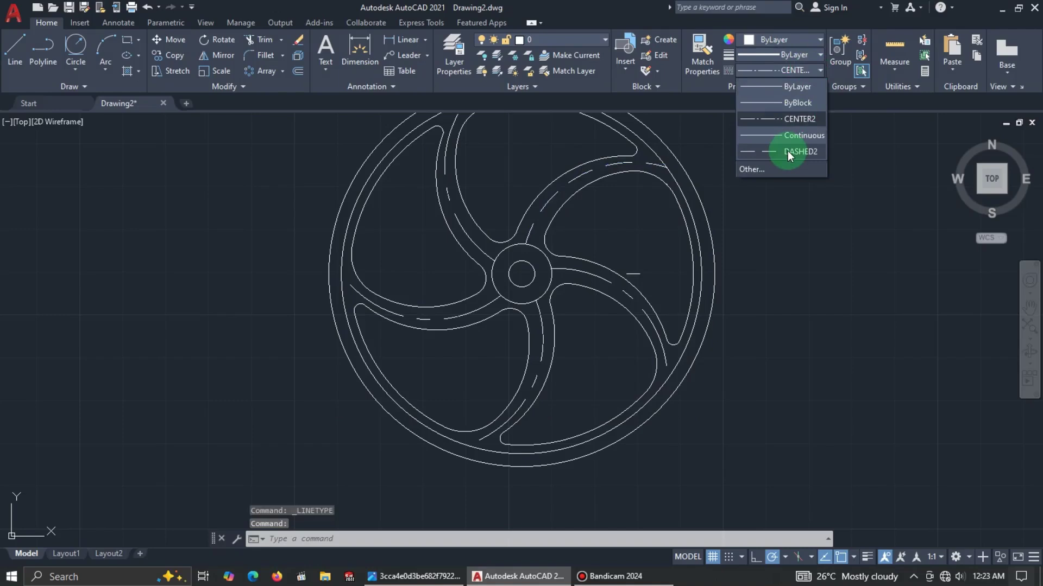
pyautogui.click(787, 151)
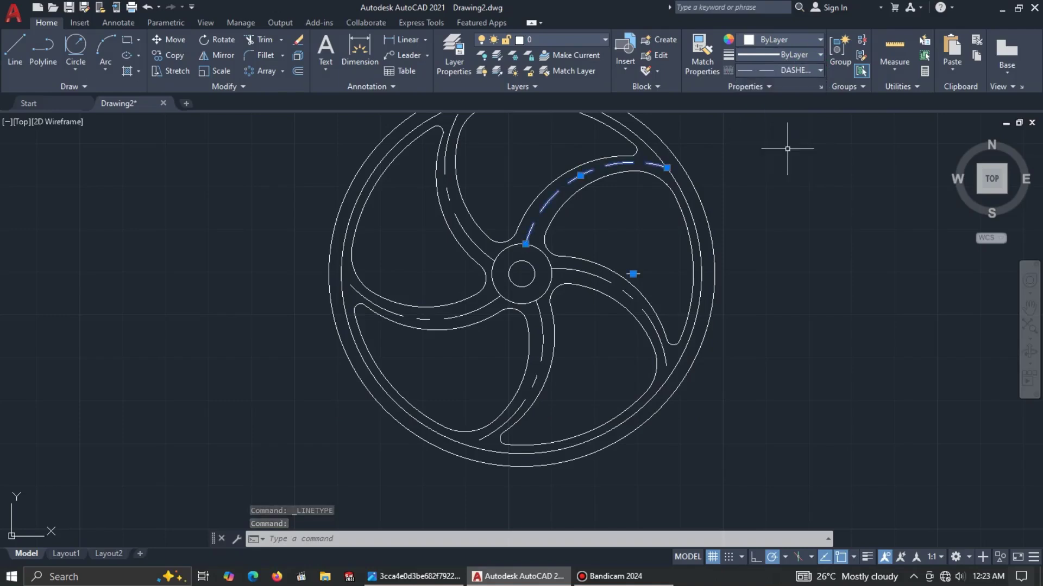
# Step: Set the other four spoke centerlines to DASHED2 as well, then deselect them
pyautogui.click(466, 228)
pyautogui.click(469, 315)
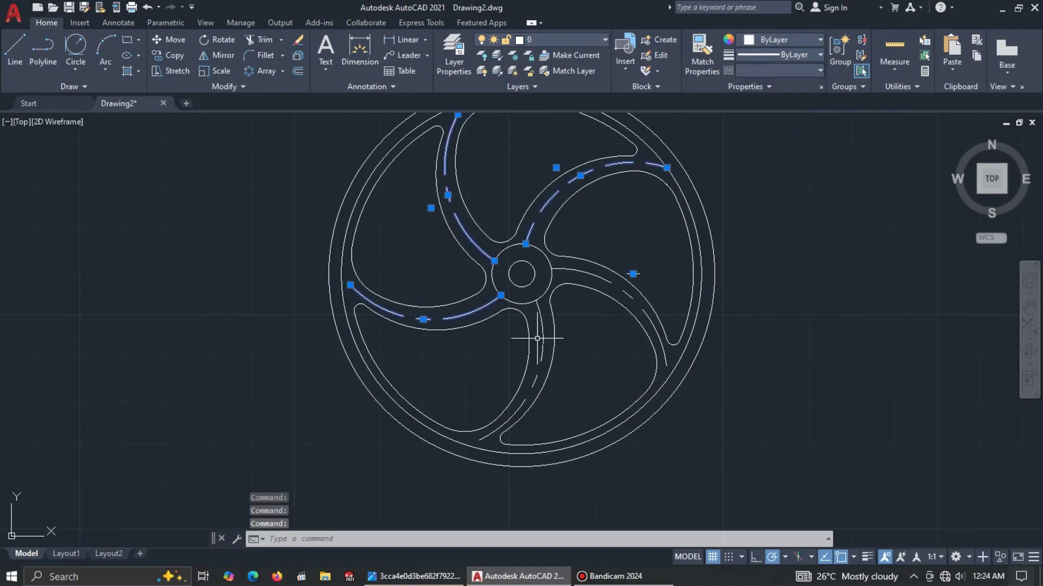
pyautogui.click(586, 280)
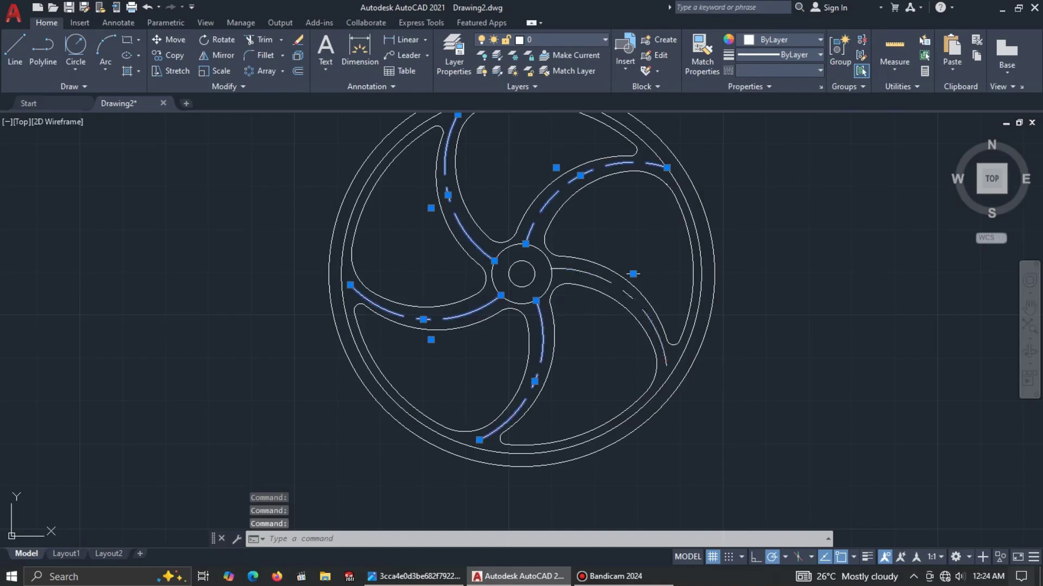
pyautogui.click(753, 90)
pyautogui.click(799, 60)
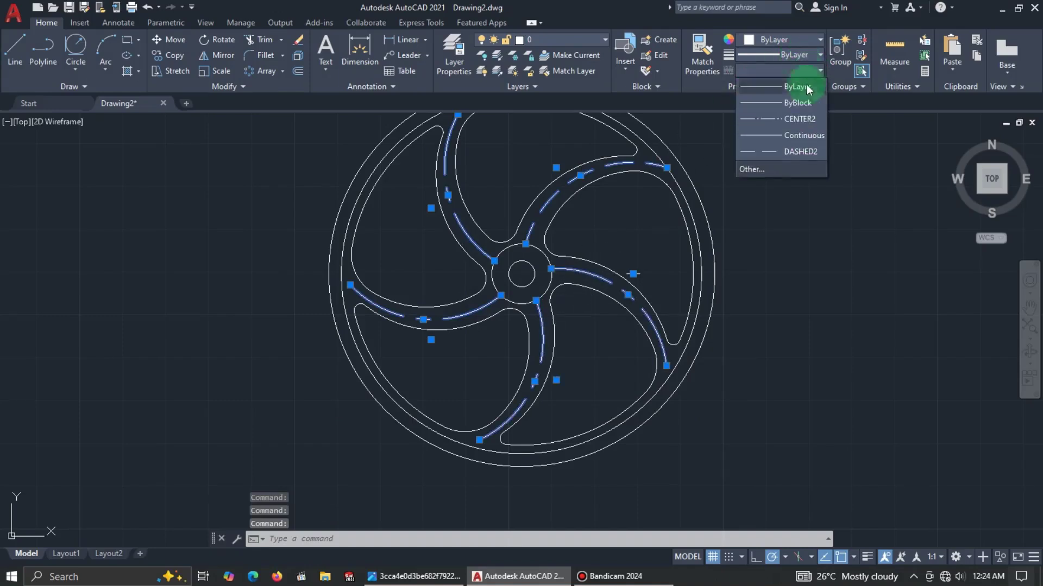
pyautogui.click(786, 159)
pyautogui.press('Escape')
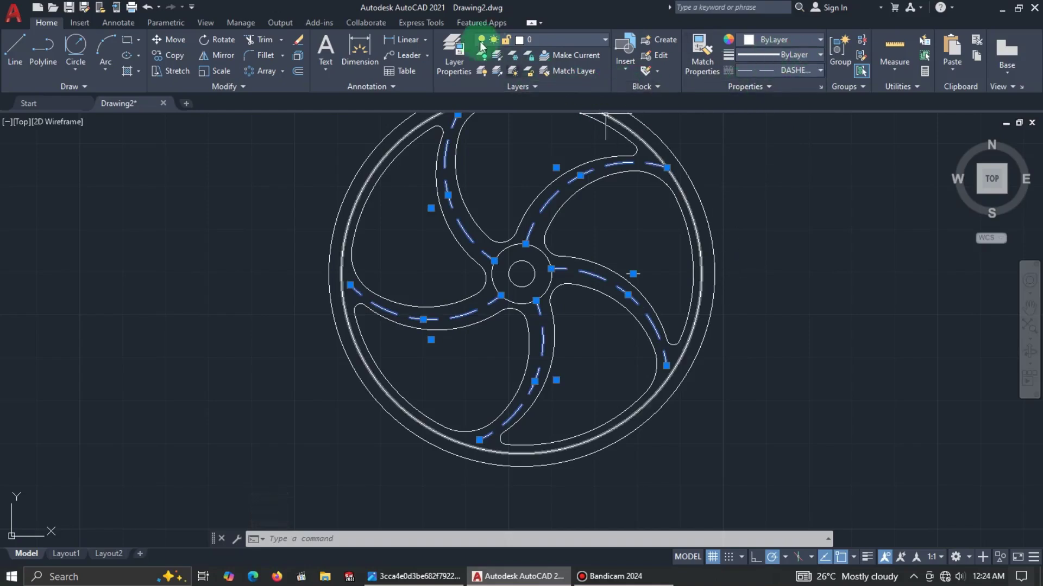
pyautogui.press('Escape')
pyautogui.scroll(-2, 619, 263)
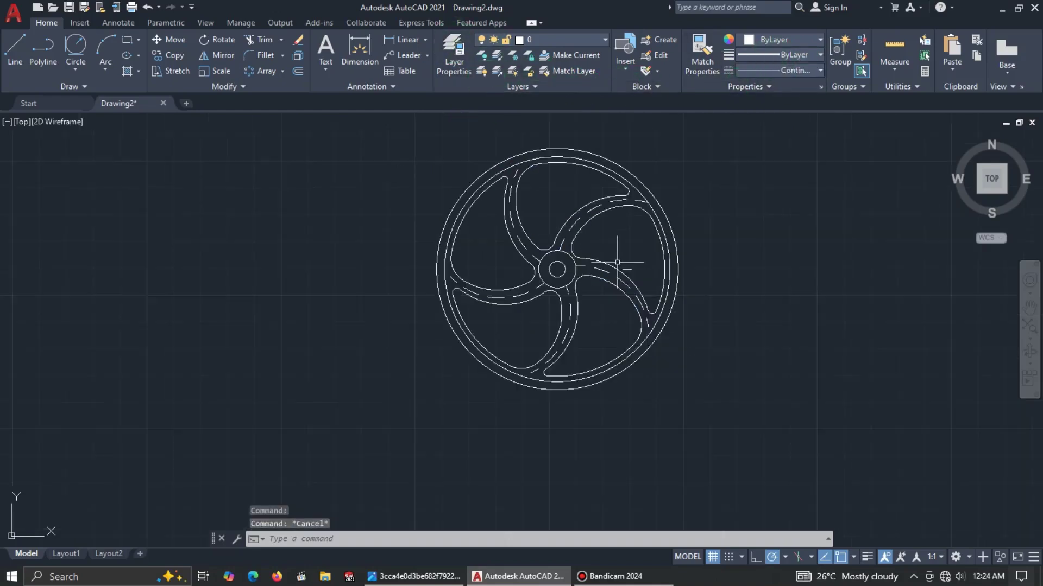
# Step: Turn on lineweight display so the wheel outlines appear thick
pyautogui.moveTo(632, 239); pyautogui.dragTo(574, 270, button='middle')
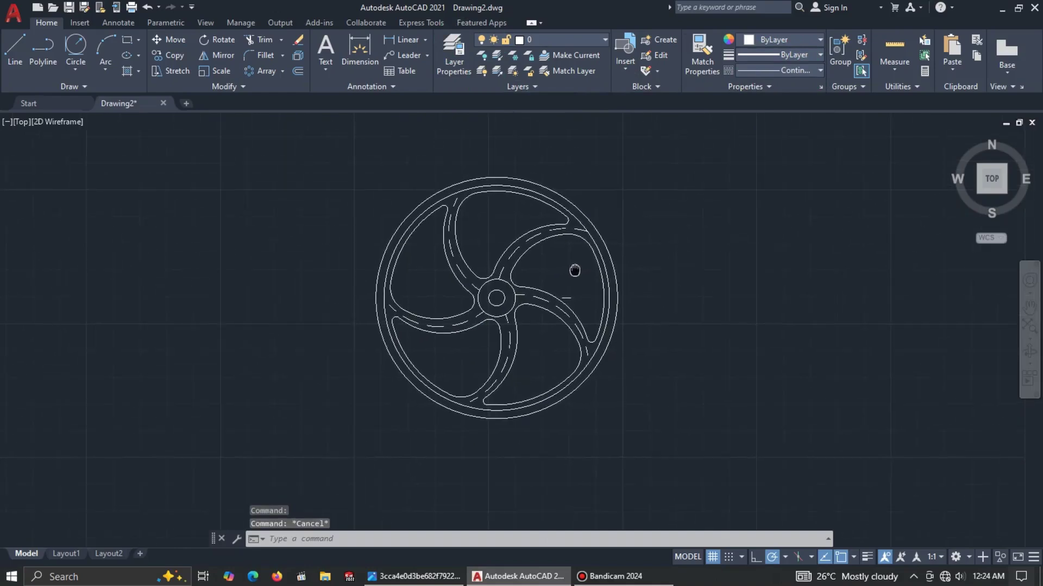
pyautogui.scroll(2, 508, 292)
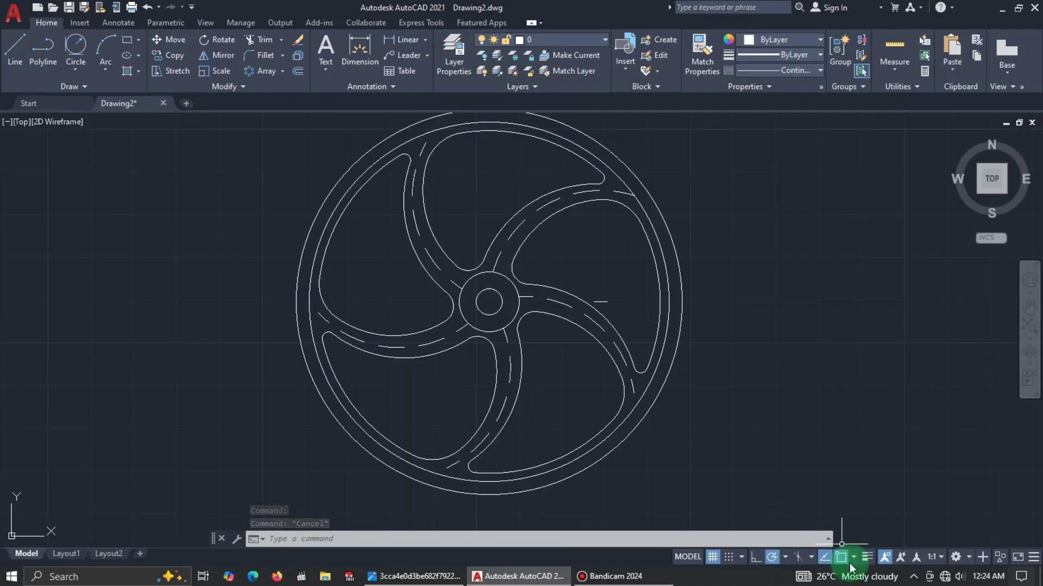
pyautogui.click(867, 557)
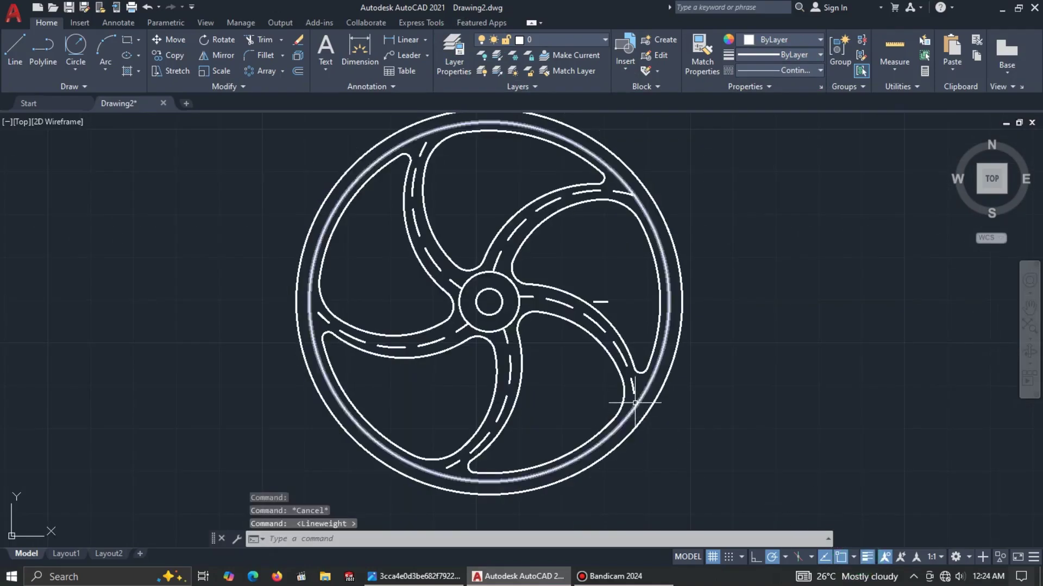
# Step: Select the spoke centerline arcs and open their Properties palette
pyautogui.click(548, 203)
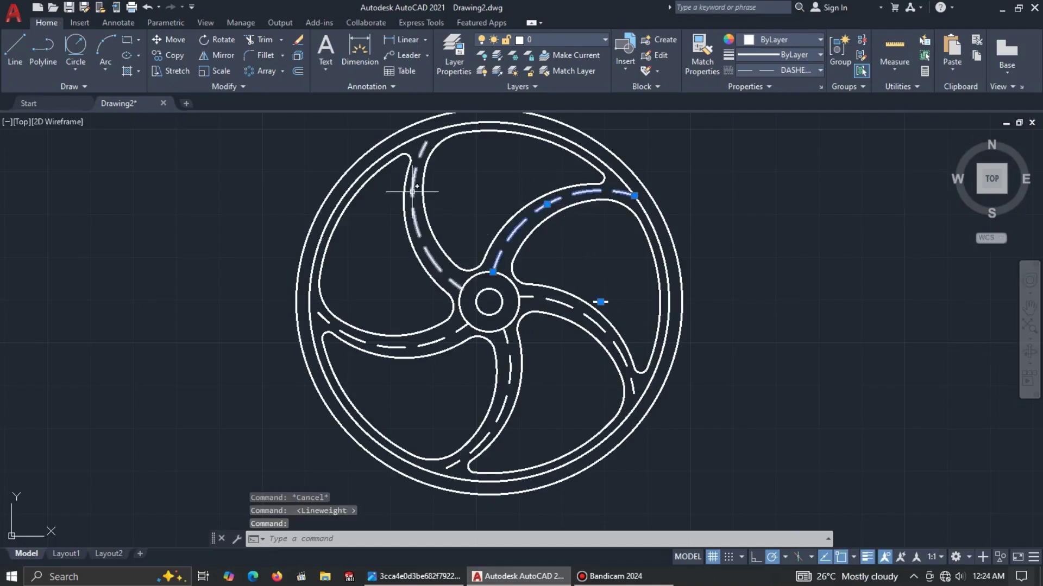
pyautogui.click(413, 192)
pyautogui.click(429, 343)
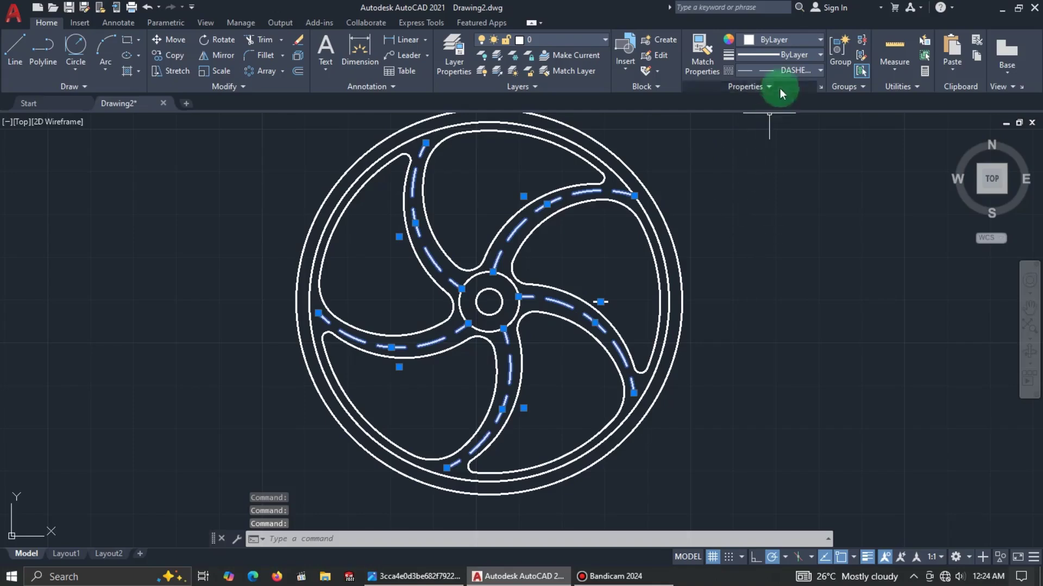
pyautogui.rightClick(782, 226)
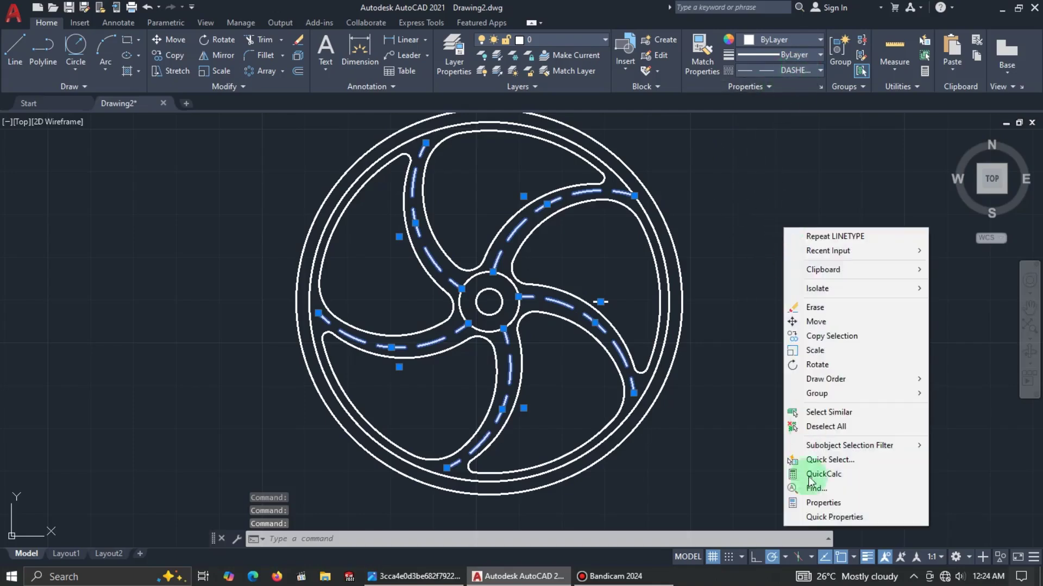
pyautogui.click(828, 503)
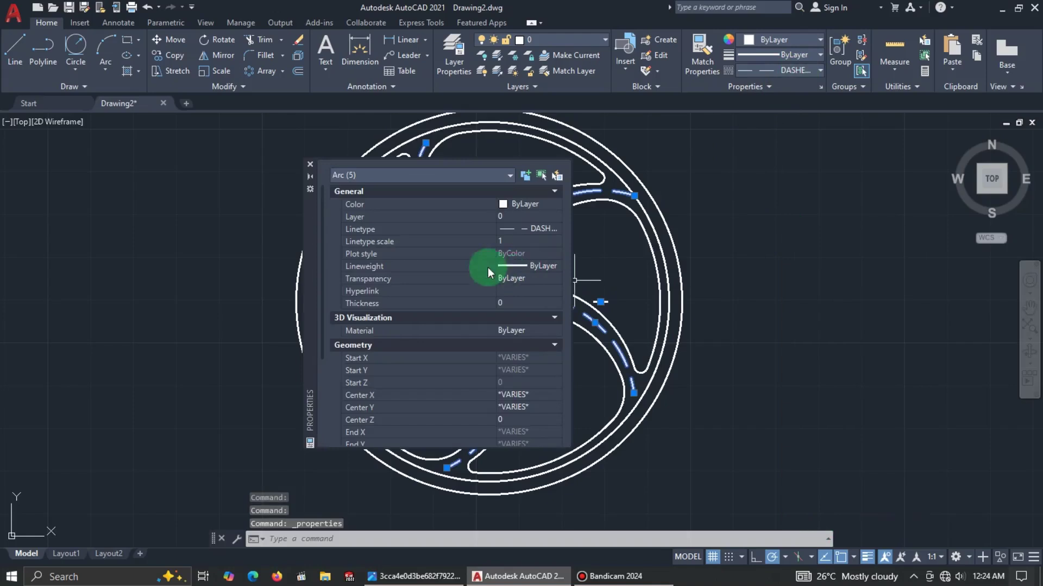
# Step: Set the centerlines' lineweight to 0.25 mm, close the palette and clear the selection
pyautogui.click(525, 264)
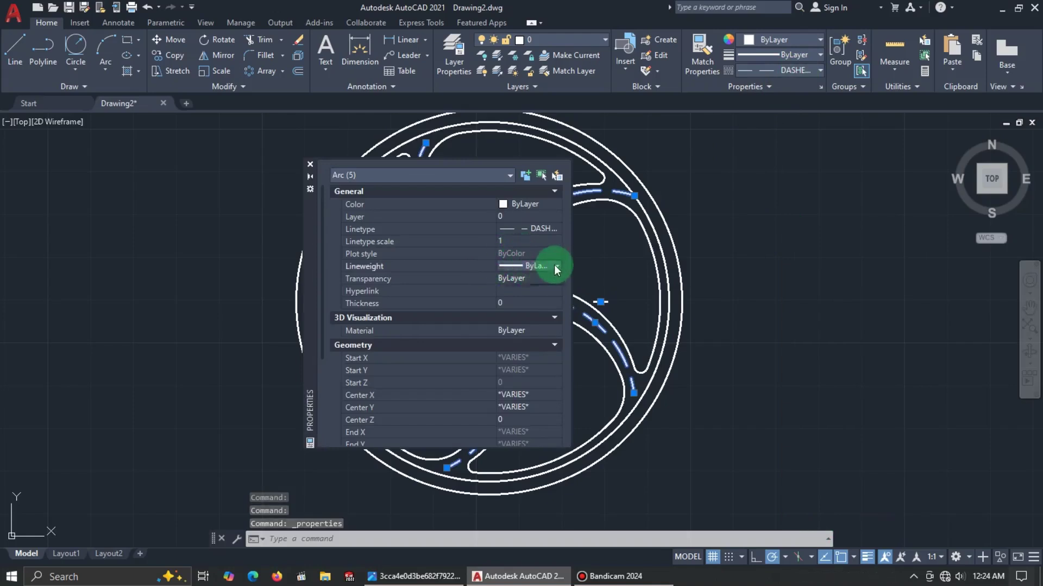
pyautogui.click(556, 266)
pyautogui.scroll(-5, 534, 334)
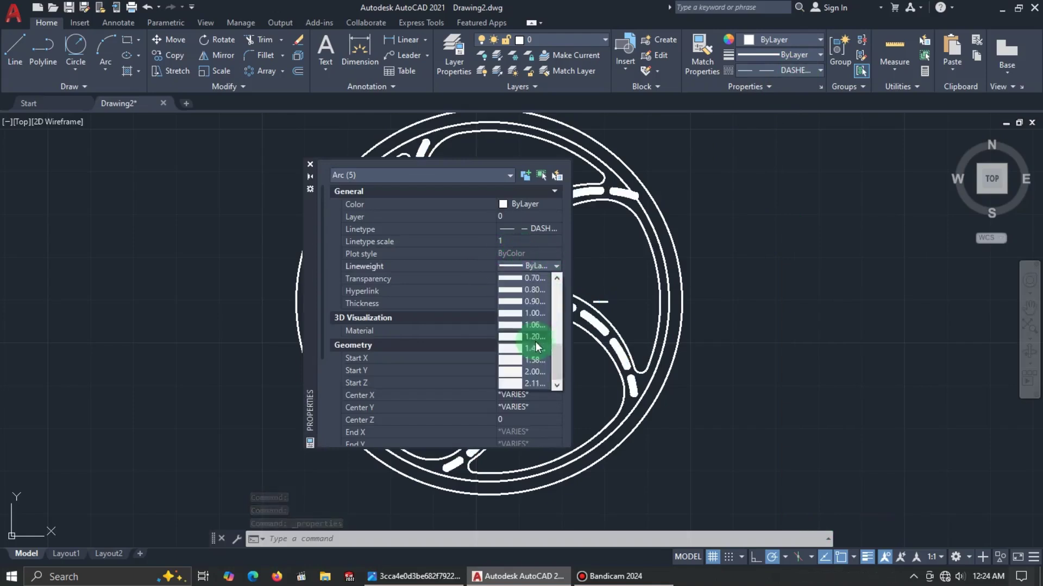
pyautogui.scroll(2, 536, 328)
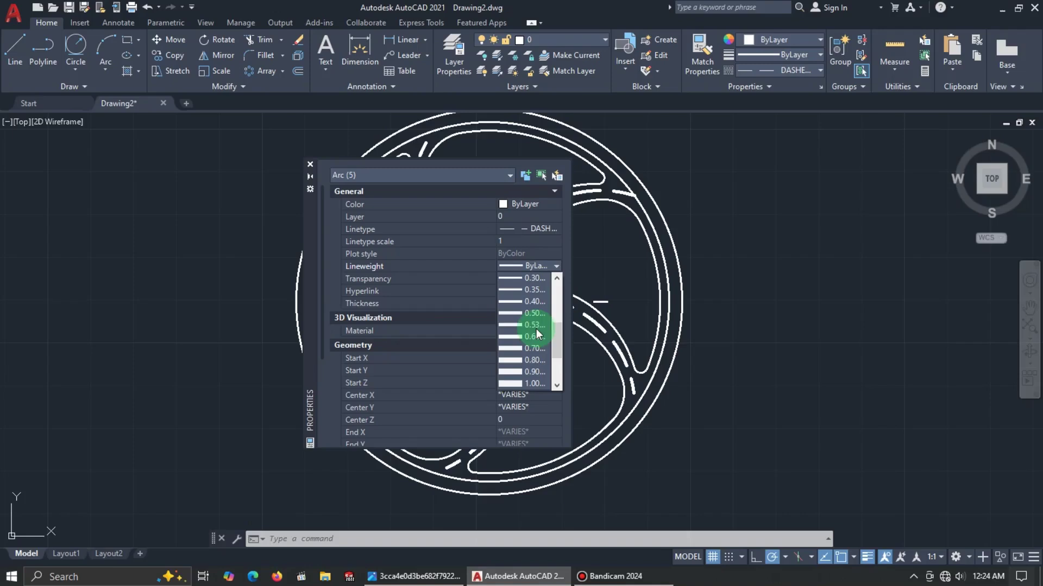
pyautogui.click(556, 279)
pyautogui.click(557, 278)
pyautogui.click(556, 279)
pyautogui.click(529, 298)
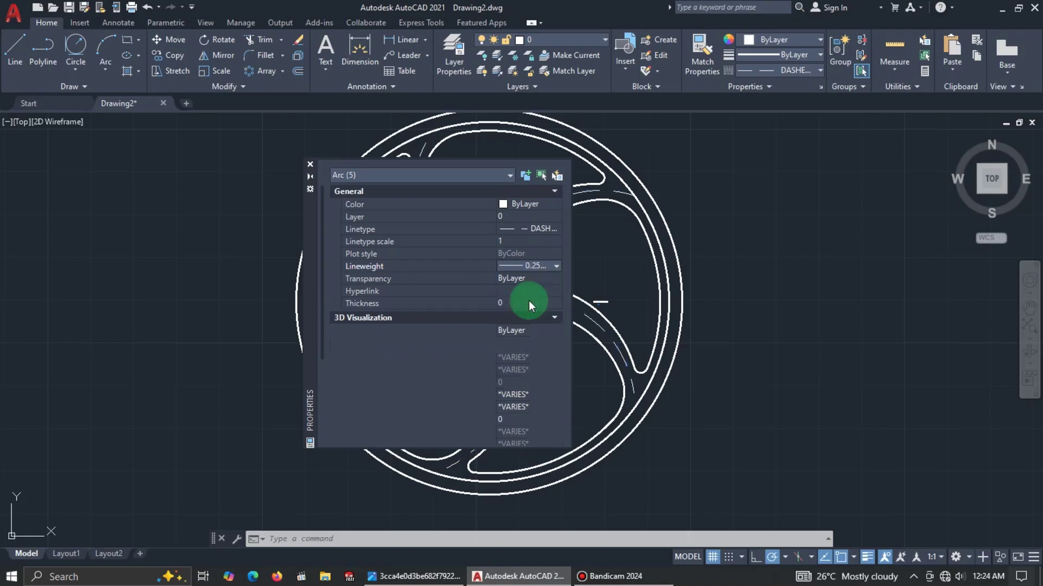
pyautogui.click(724, 253)
pyautogui.click(431, 214)
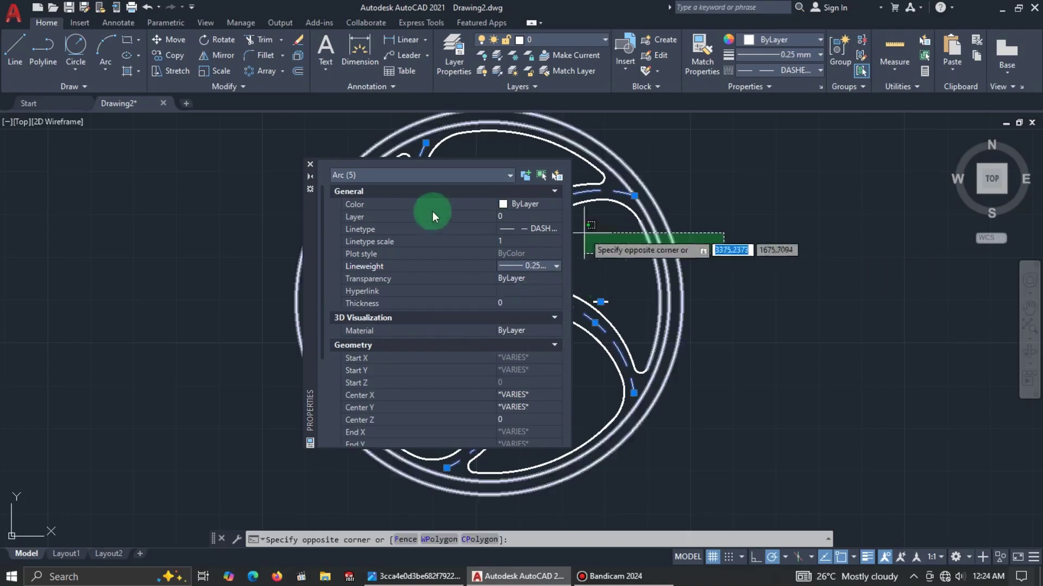
pyautogui.click(310, 164)
pyautogui.press('Escape')
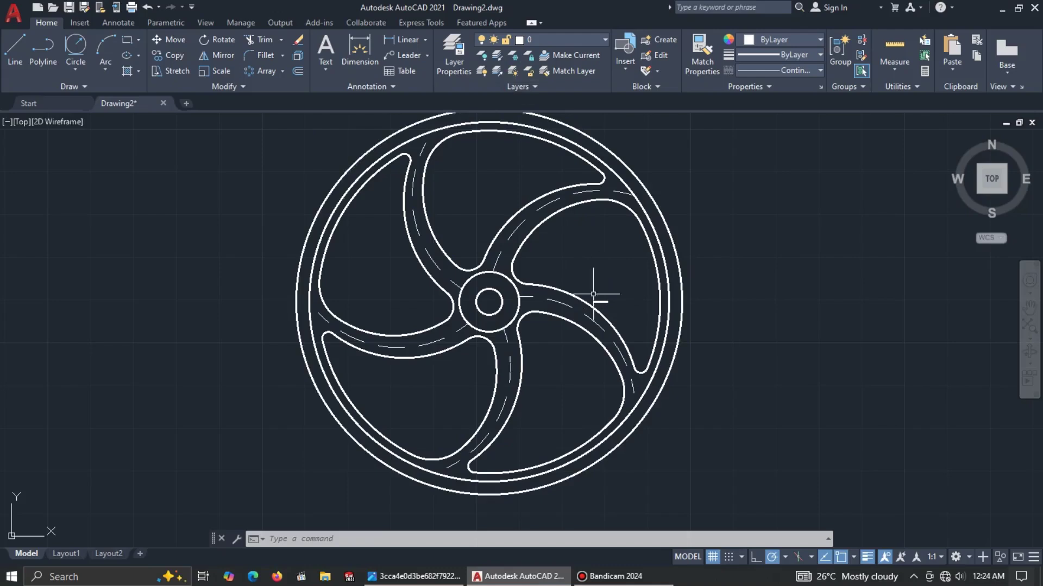
# Step: Create a new layer named dim with index colour 210
pyautogui.click(453, 55)
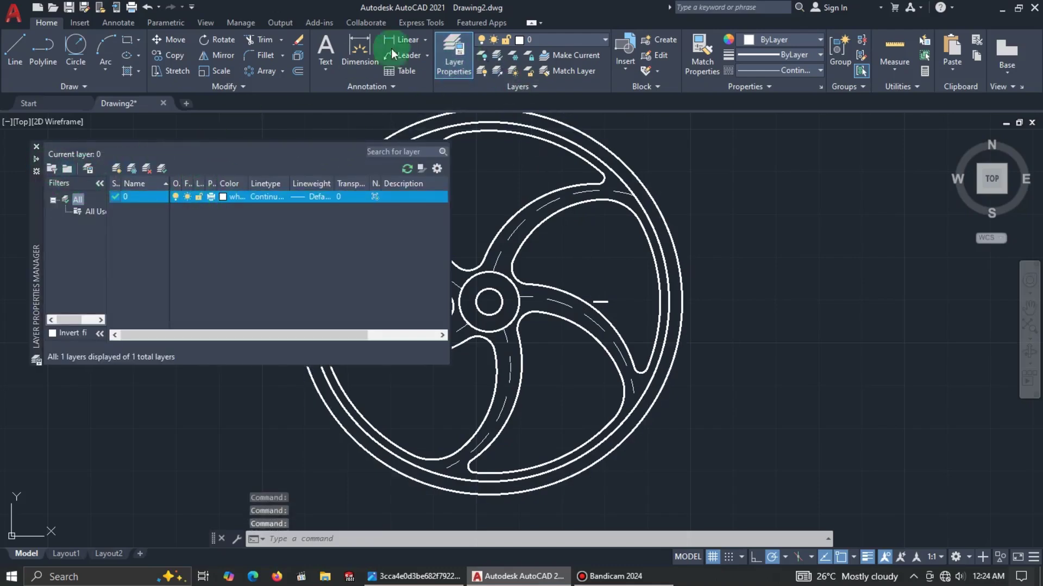
pyautogui.click(464, 50)
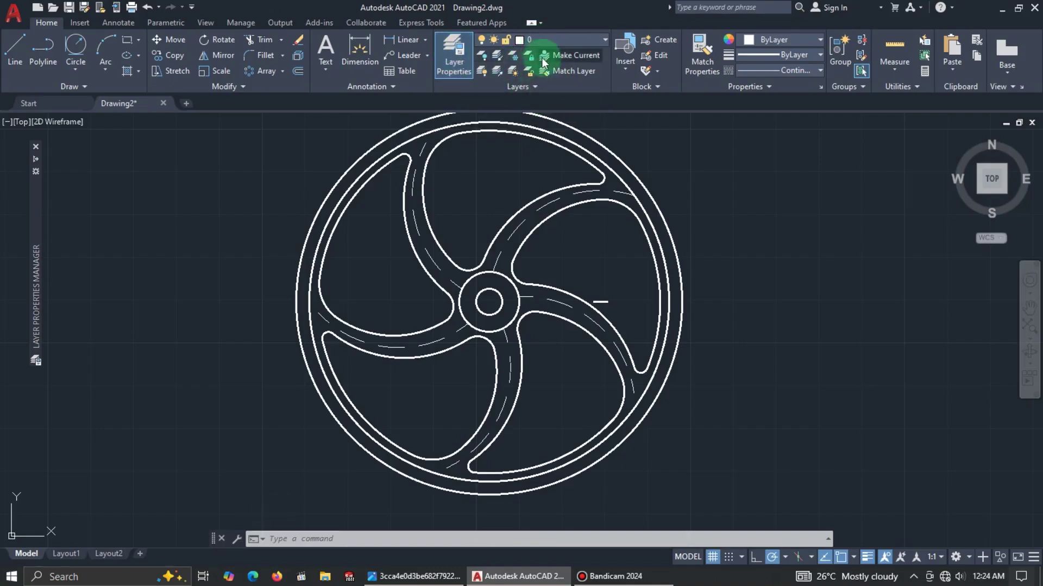
pyautogui.moveTo(36, 198)
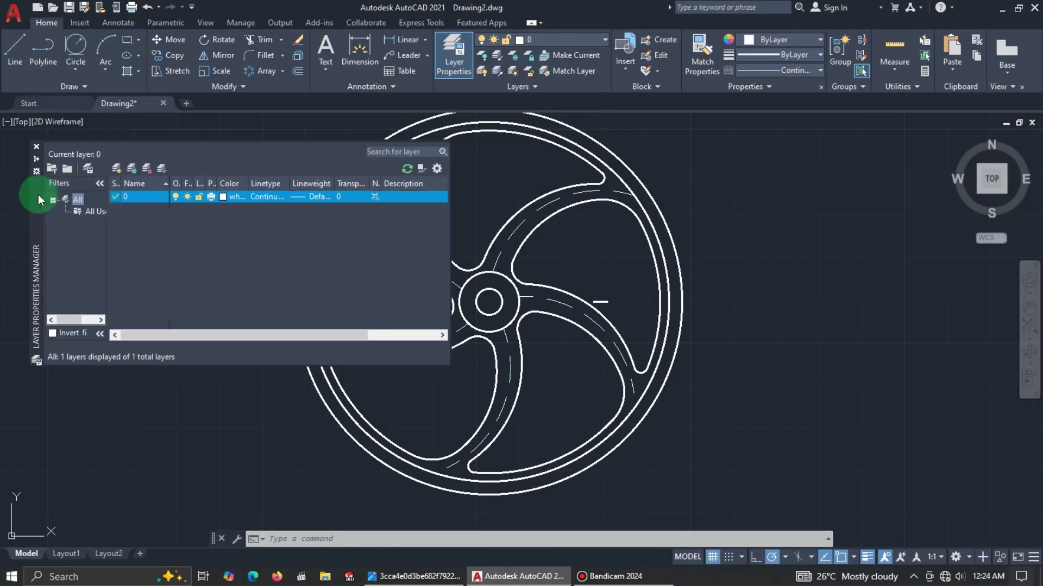
pyautogui.click(117, 172)
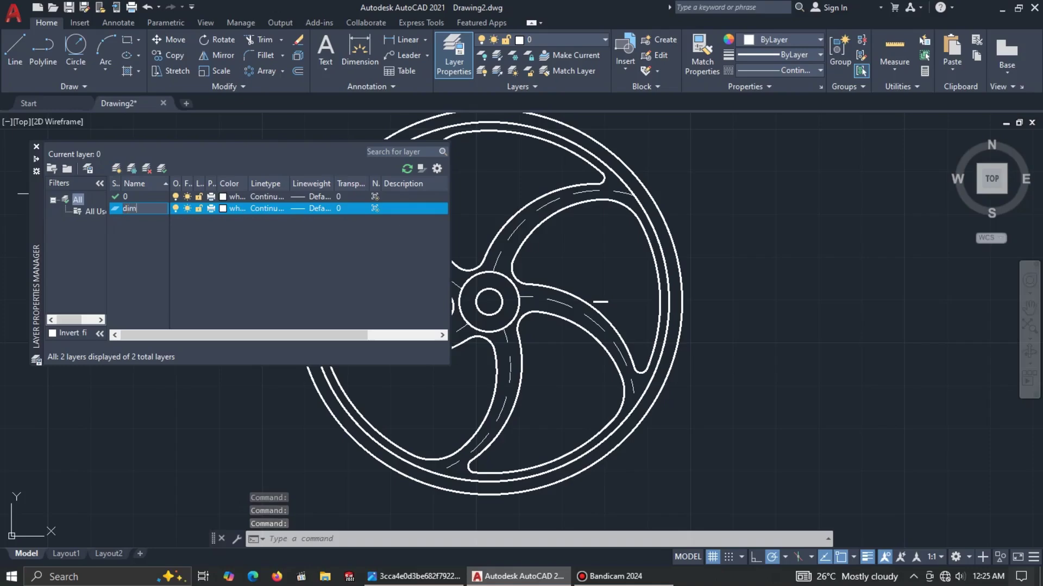
pyautogui.click(222, 209)
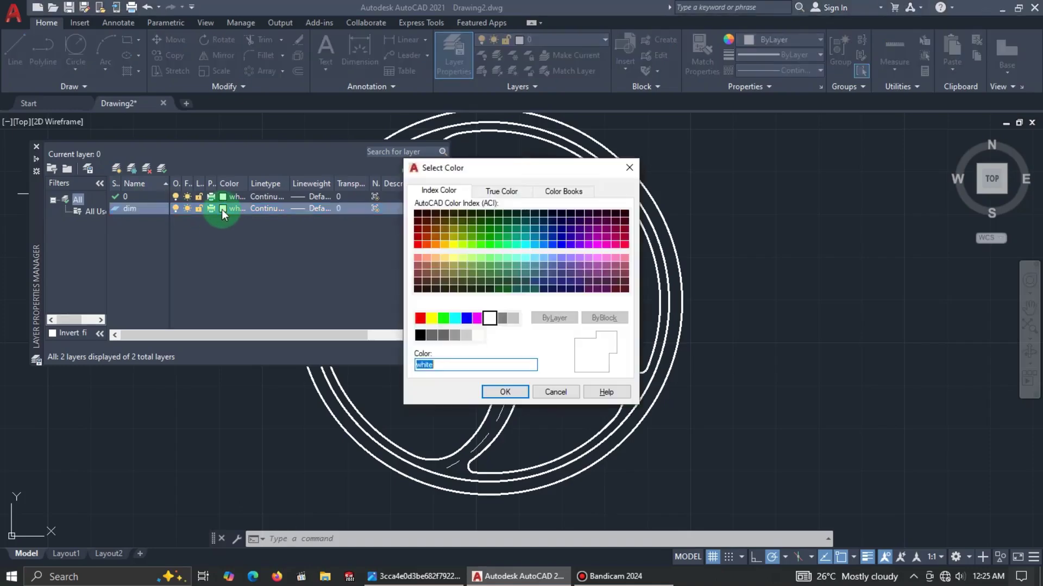
pyautogui.click(598, 248)
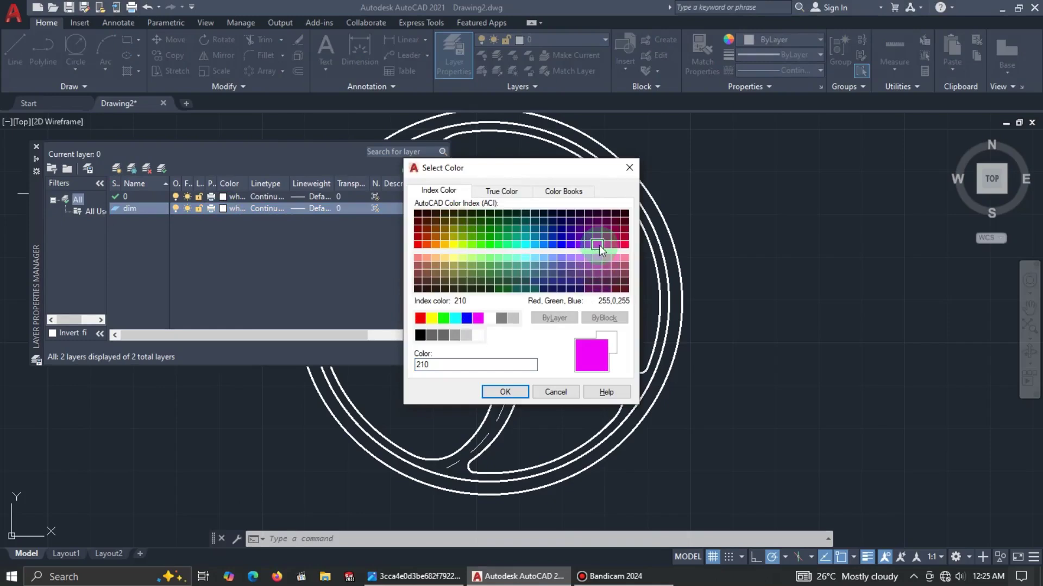
pyautogui.click(508, 391)
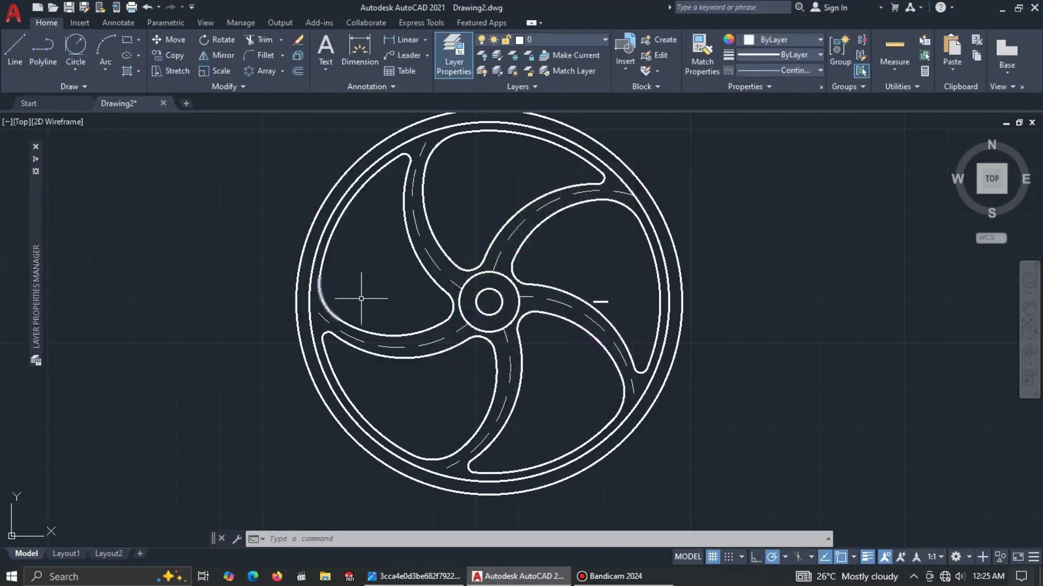
# Step: Recentre the wheel in the view and show the dimension type list
pyautogui.scroll(-2, 527, 230)
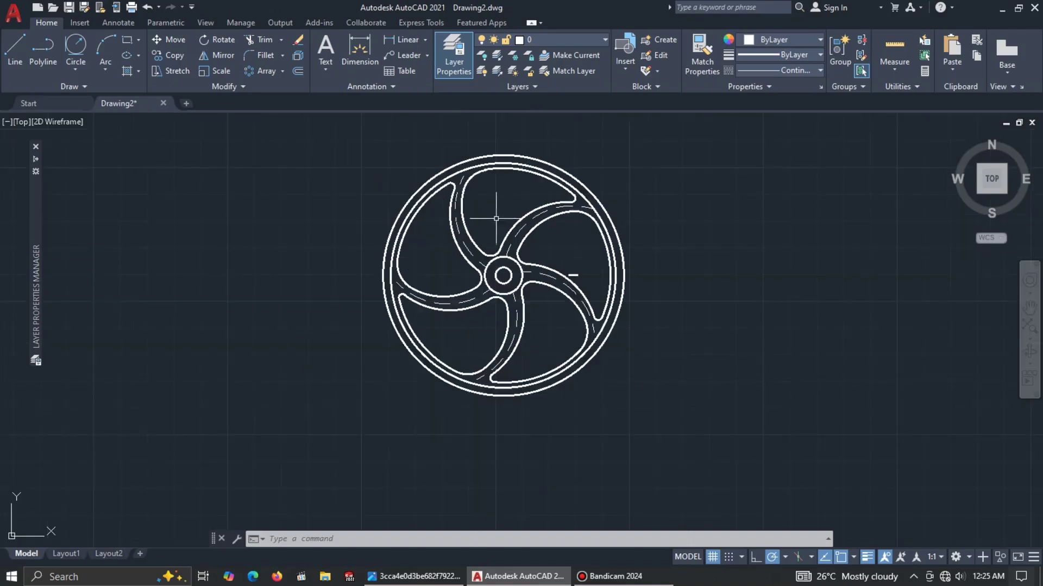
pyautogui.moveTo(495, 218); pyautogui.dragTo(498, 249, button='middle')
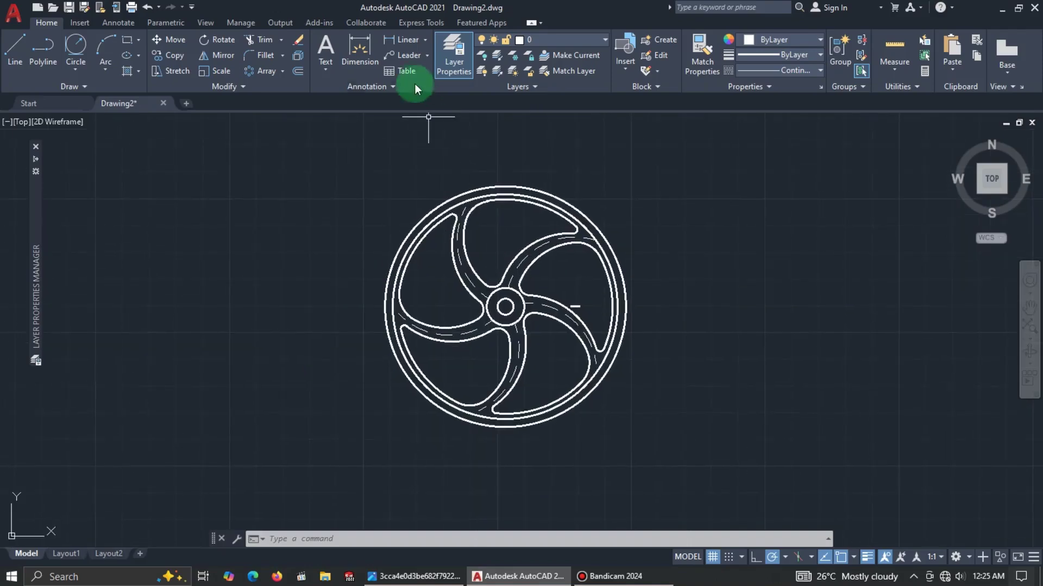
pyautogui.click(425, 40)
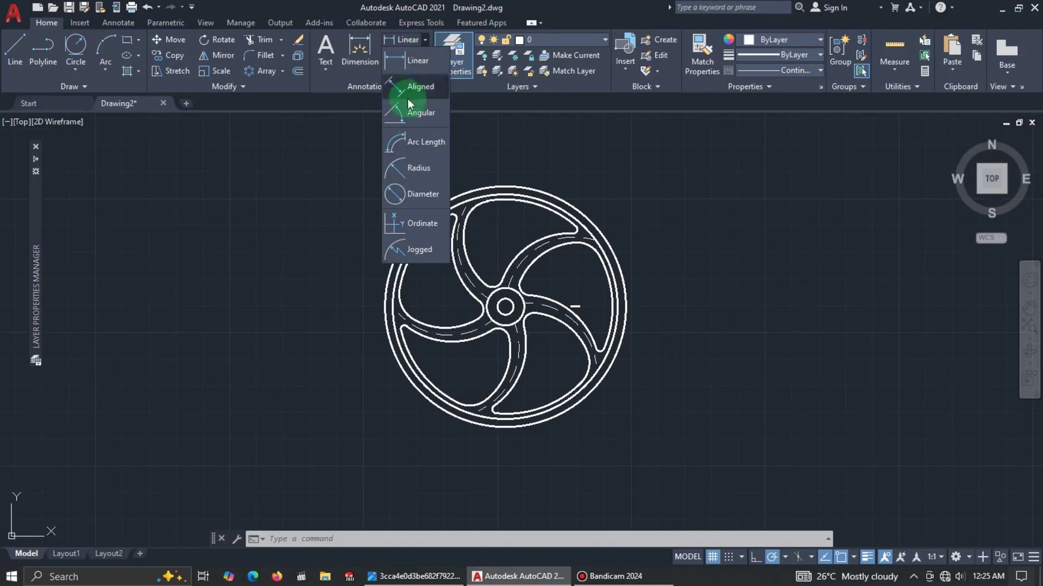